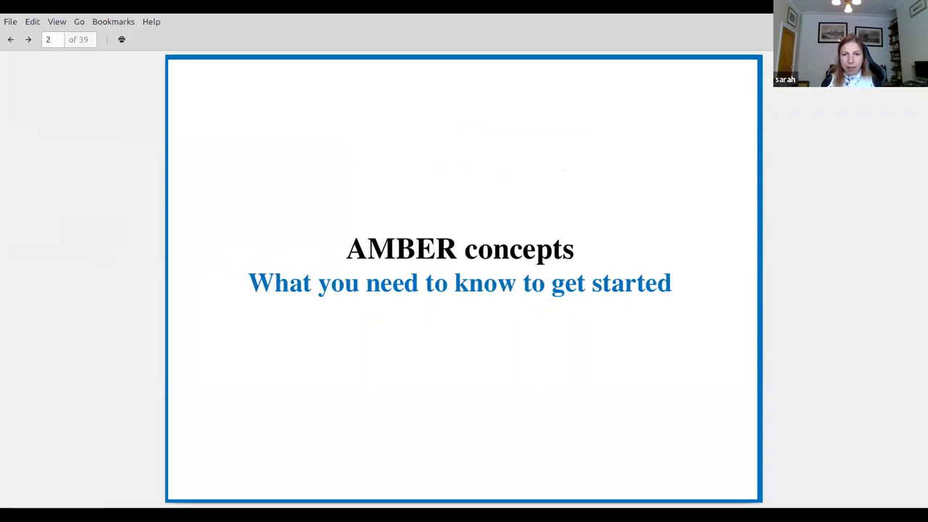
Page through the AMBER slides from the concepts title page to the page on using xLeap.
{"action": "key", "text": "Right"}
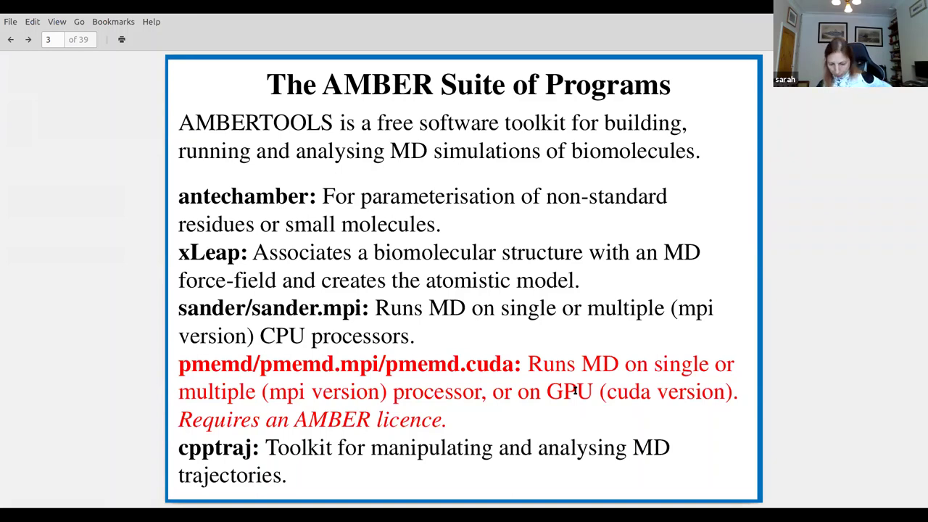
{"action": "key", "text": "Page_Down"}
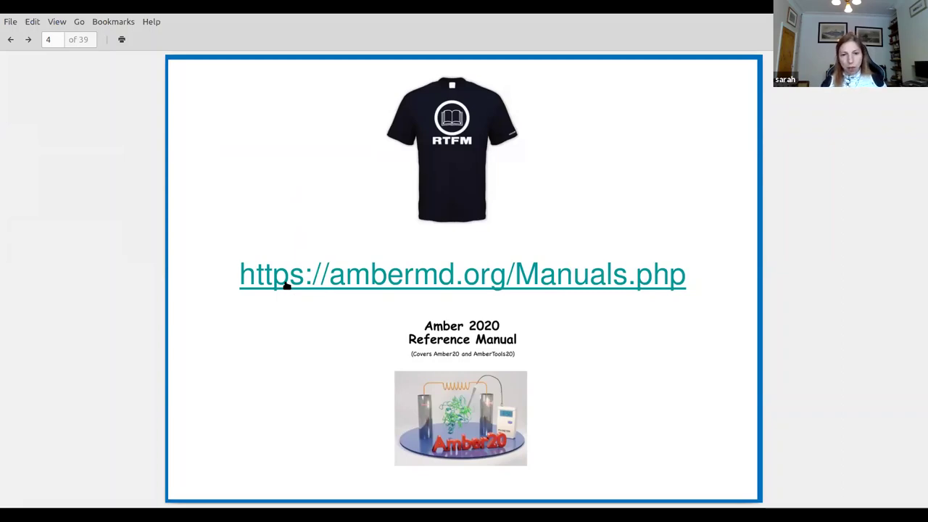
{"action": "key", "text": "Page_Down"}
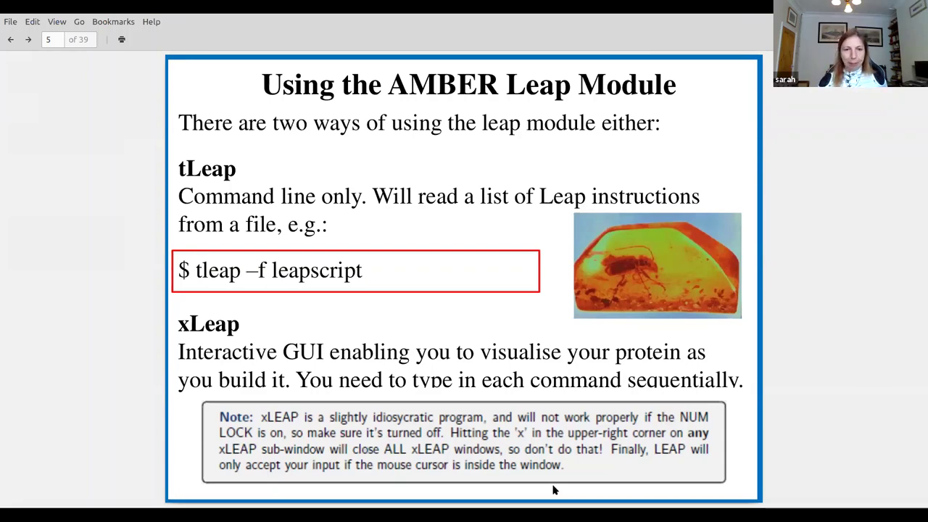
{"action": "key", "text": "Page_Down"}
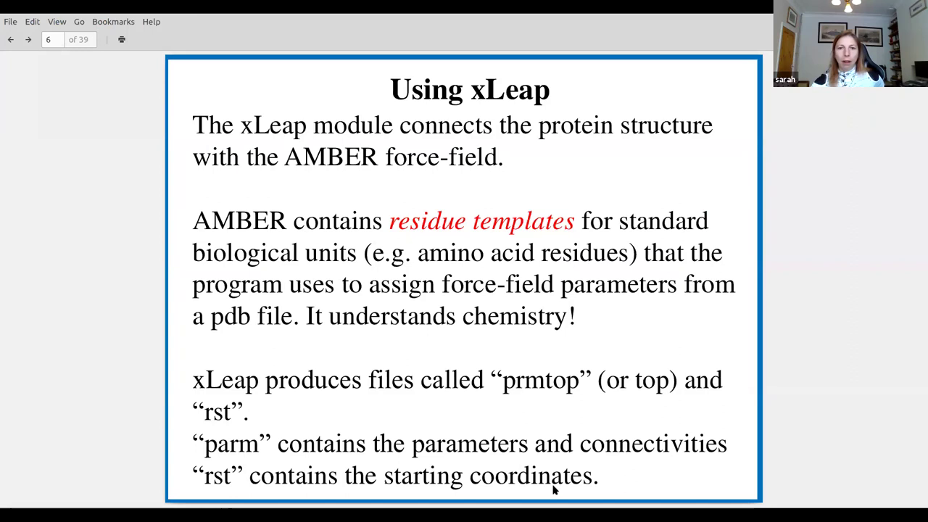
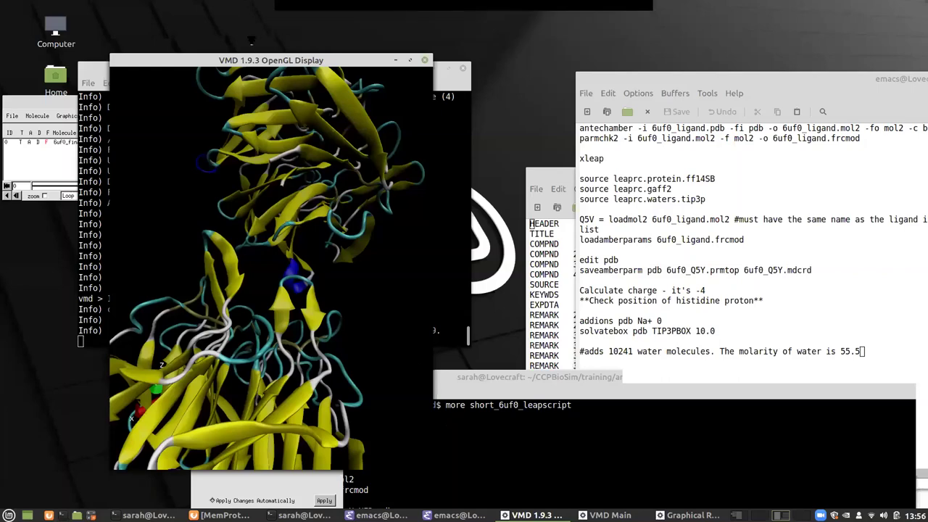
Enlarge and reposition the molecular display window, and orient the protein so both domains fit in it.
{"action": "left_click_drag", "start_coordinate": [280, 56], "coordinate": [316, 45]}
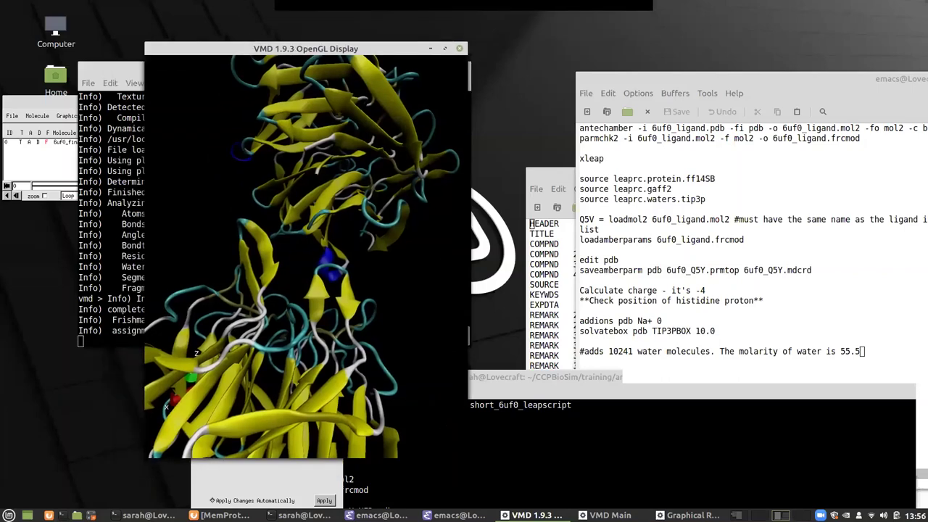
{"action": "left_click_drag", "start_coordinate": [468, 458], "coordinate": [674, 500]}
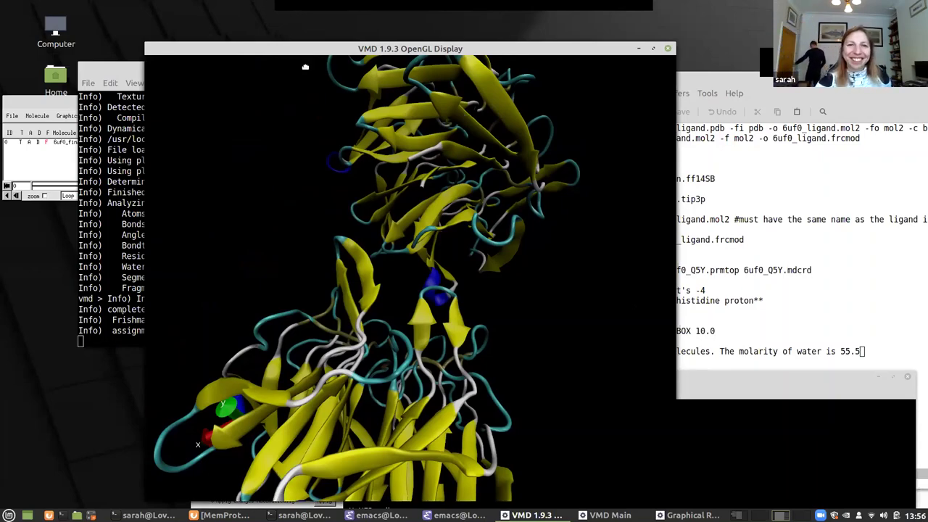
{"action": "left_click_drag", "start_coordinate": [290, 49], "coordinate": [279, 20]}
{"action": "left_click_drag", "start_coordinate": [398, 254], "coordinate": [478, 239]}
{"action": "scroll", "coordinate": [423, 203], "scroll_direction": "up", "scroll_amount": 3}
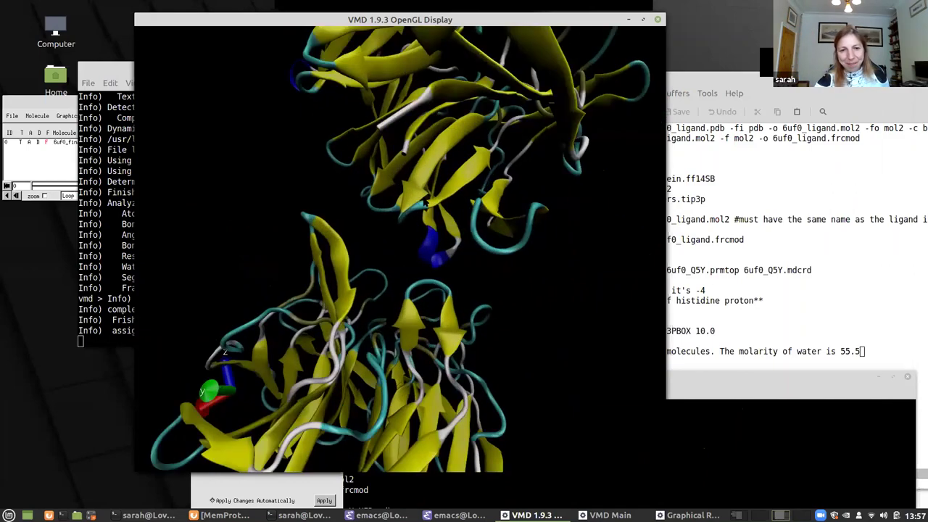
{"action": "scroll", "coordinate": [425, 203], "scroll_direction": "down", "scroll_amount": 5}
{"action": "left_click_drag", "start_coordinate": [308, 21], "coordinate": [415, 34]}
{"action": "scroll", "coordinate": [557, 290], "scroll_direction": "up", "scroll_amount": 4}
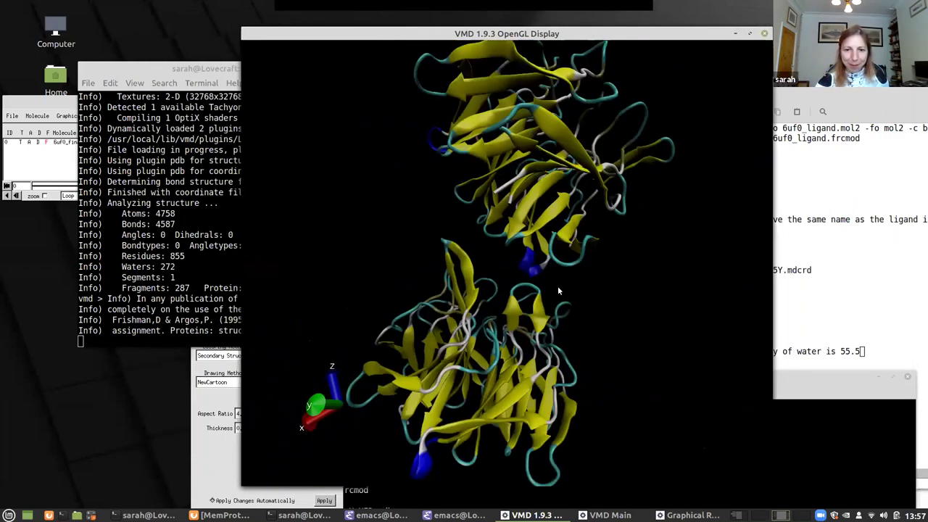
Add a second representation for 6uf0_final.pdb, coloured by Name and drawn with the VDW method.
{"action": "left_click", "coordinate": [35, 107]}
{"action": "left_click", "coordinate": [69, 116]}
{"action": "left_click", "coordinate": [76, 128]}
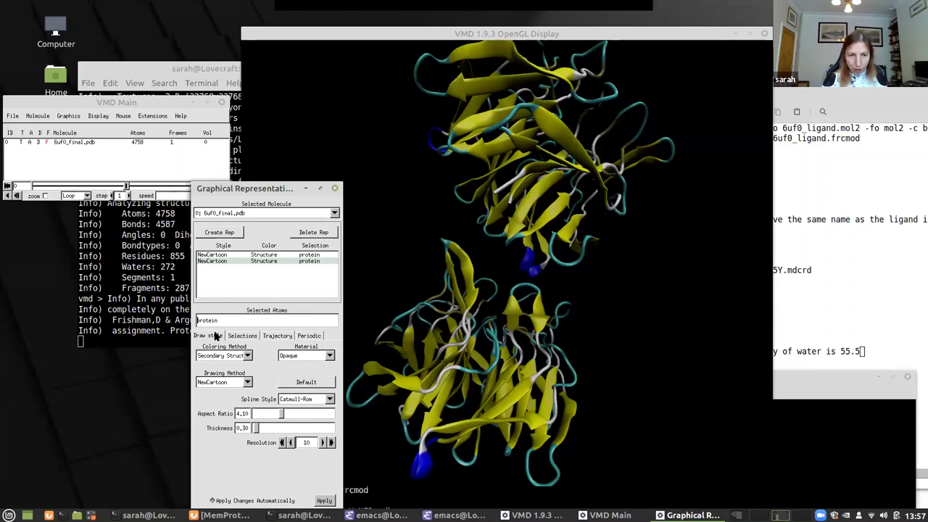
{"action": "type", "text": "not"}
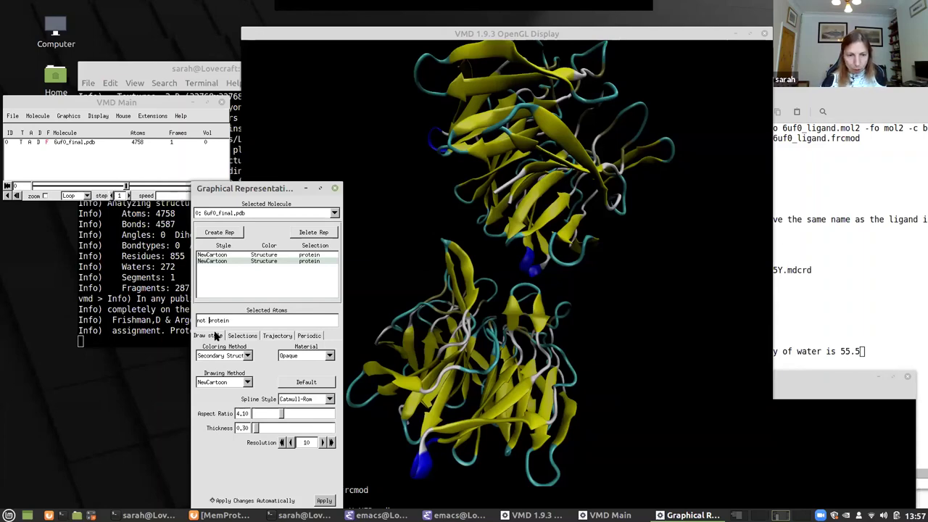
{"action": "left_click", "coordinate": [246, 355]}
{"action": "left_click", "coordinate": [204, 273]}
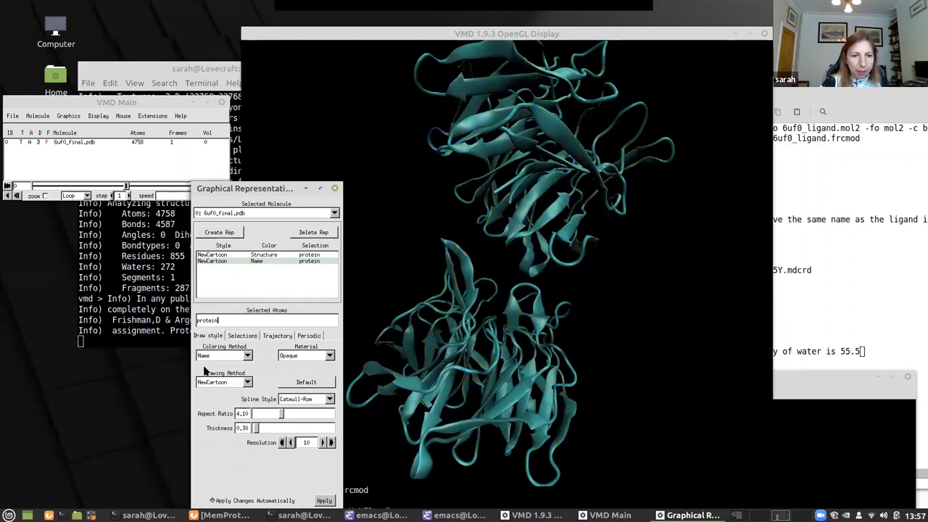
{"action": "left_click", "coordinate": [247, 383]}
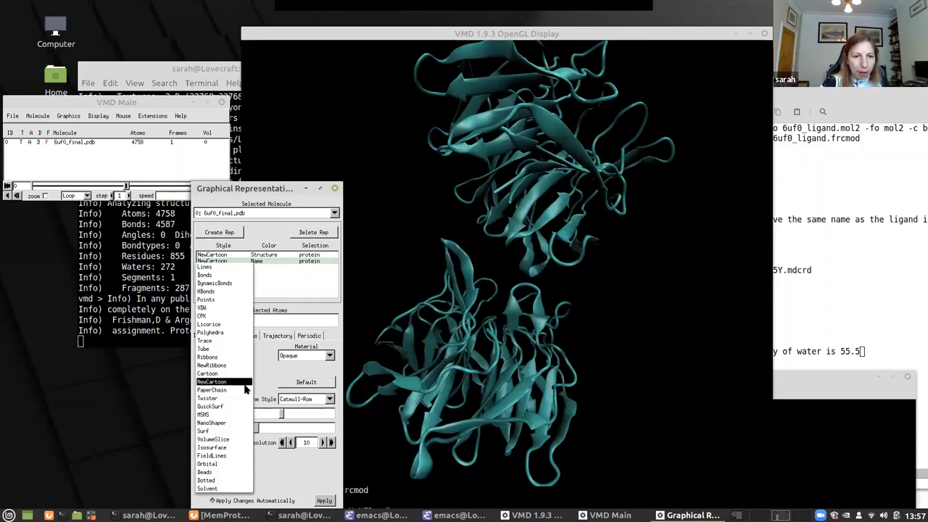
{"action": "left_click", "coordinate": [236, 309]}
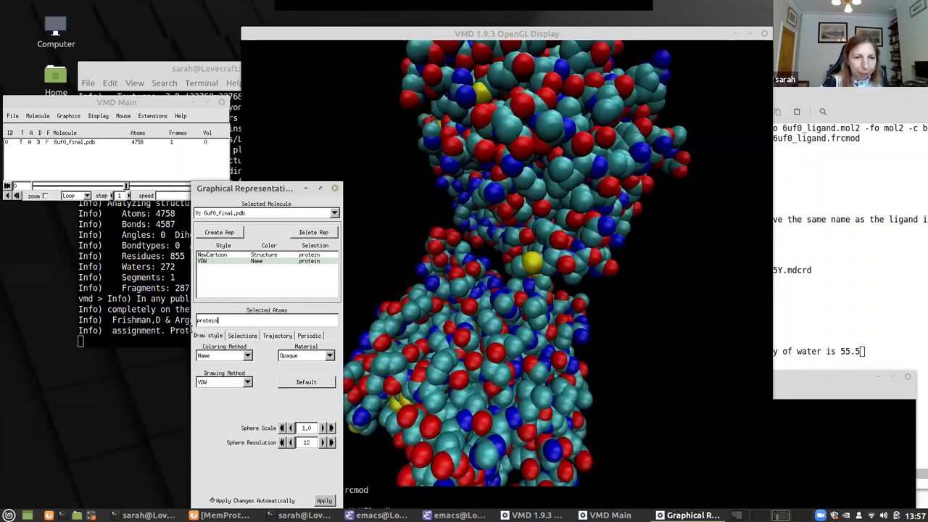
Set the VDW representation's atom selection to "not protein" and move the representations window clear of the molecule.
{"action": "left_click", "coordinate": [200, 321]}
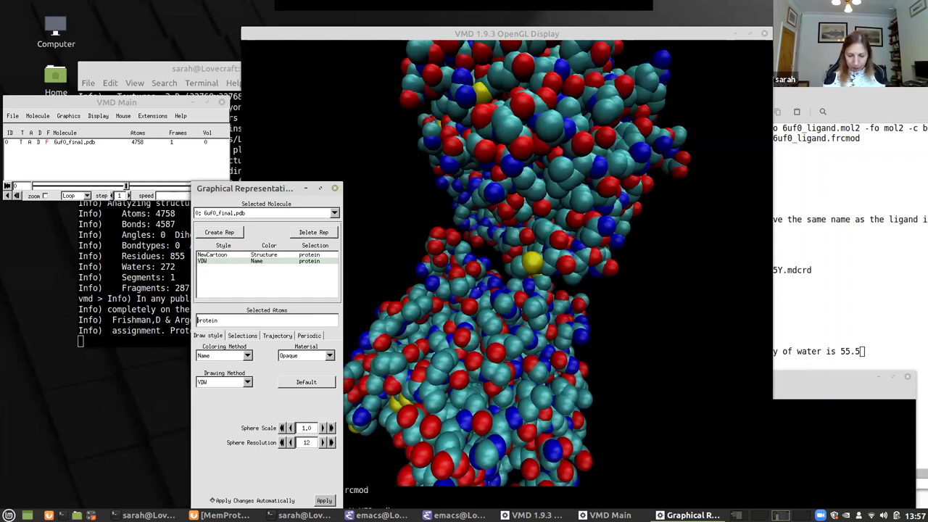
{"action": "type", "text": "("}
{"action": "type", "text": "ot"}
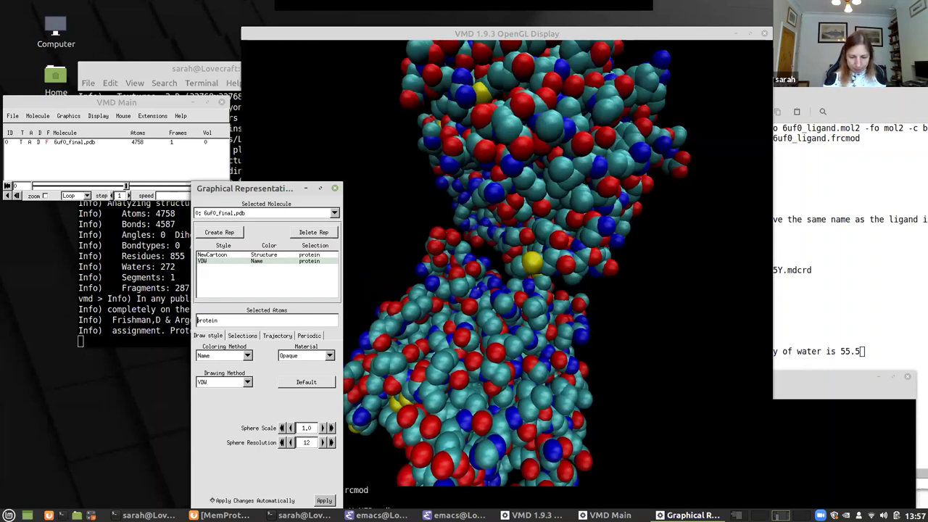
{"action": "key", "text": "Return"}
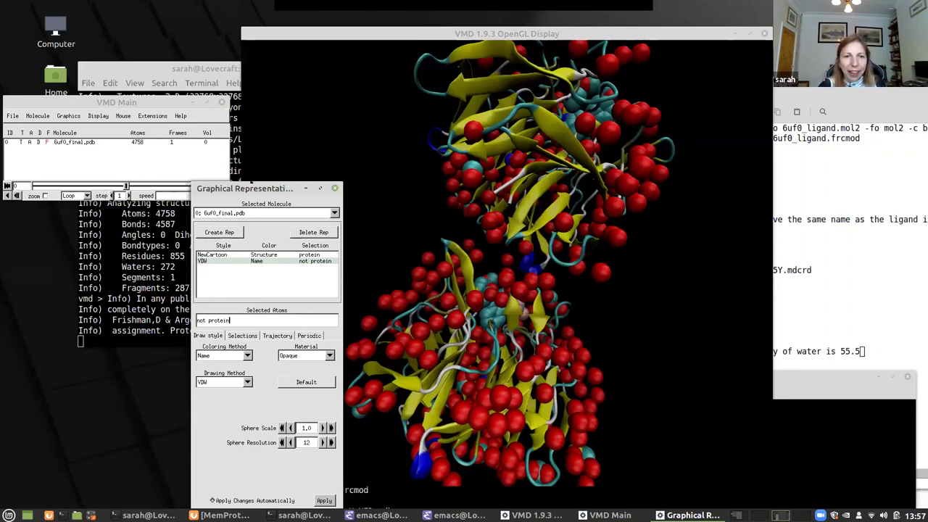
{"action": "left_click_drag", "start_coordinate": [253, 188], "coordinate": [80, 132]}
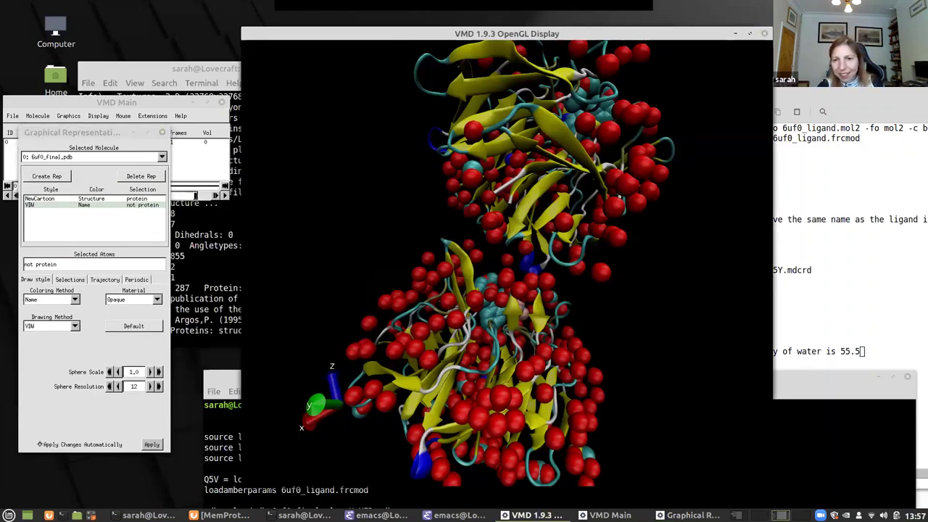
Change the drawing method of the "not protein" representation to Licorice.
{"action": "left_click_drag", "start_coordinate": [518, 233], "coordinate": [511, 334]}
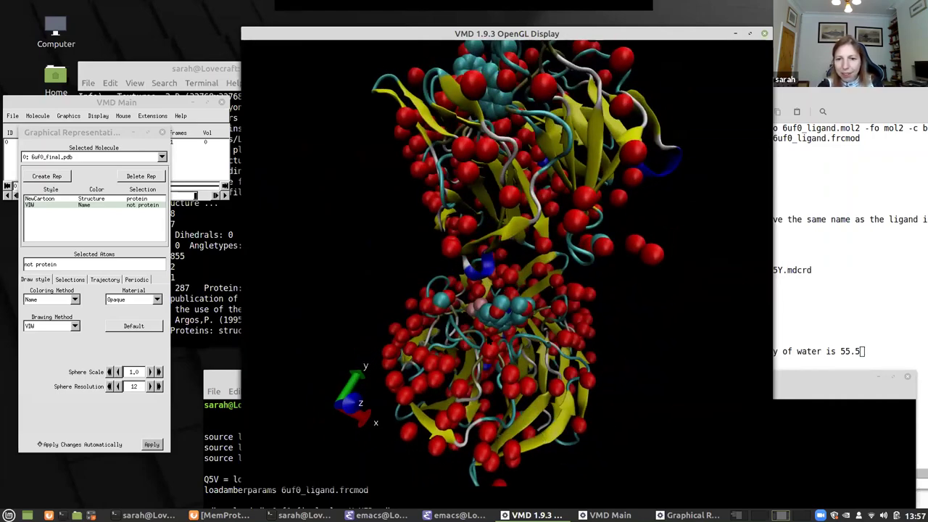
{"action": "left_click_drag", "start_coordinate": [462, 253], "coordinate": [420, 256]}
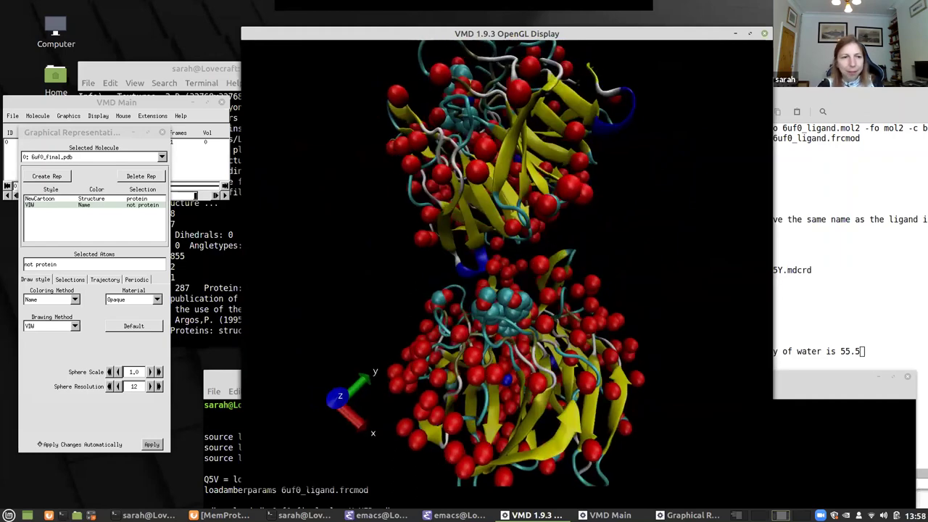
{"action": "left_click", "coordinate": [73, 325]}
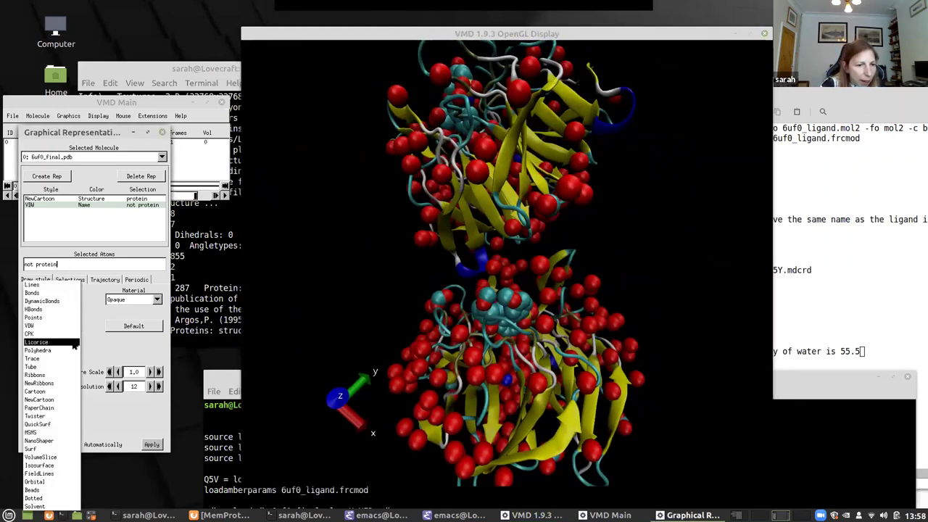
{"action": "left_click", "coordinate": [76, 341]}
Label the carbon atom of the small molecule lying beside the loop near the bound ligand to identify its residue.
{"action": "left_click", "coordinate": [482, 350]}
{"action": "scroll", "coordinate": [482, 350], "scroll_direction": "up", "scroll_amount": 3}
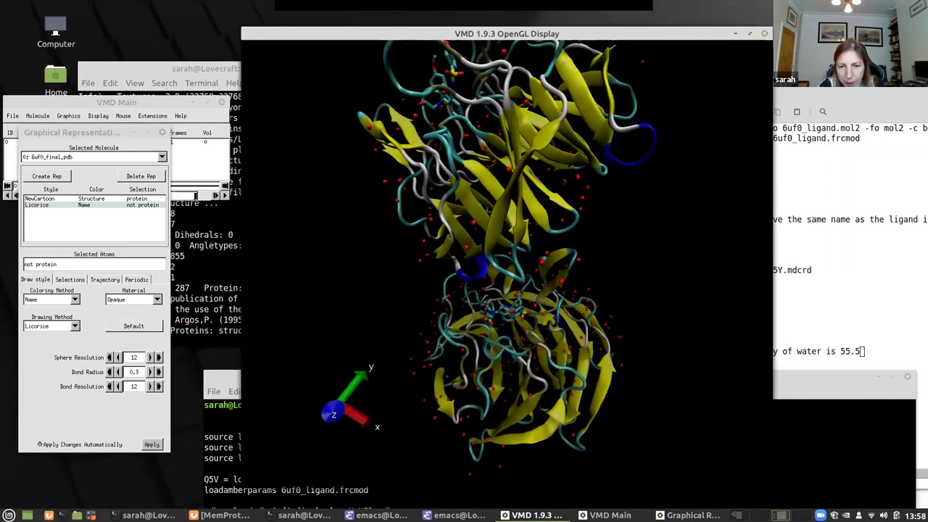
{"action": "scroll", "coordinate": [482, 350], "scroll_direction": "up", "scroll_amount": 3}
{"action": "scroll", "coordinate": [482, 350], "scroll_direction": "up", "scroll_amount": 3}
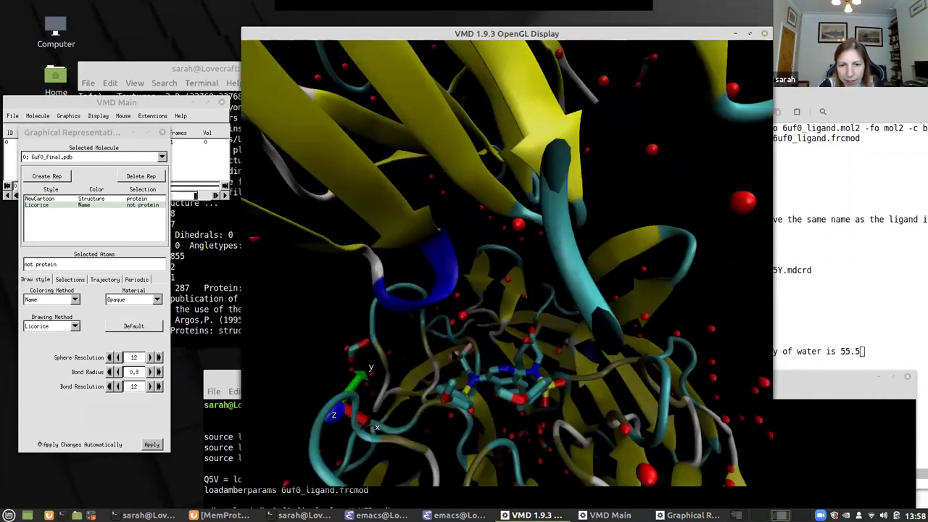
{"action": "scroll", "coordinate": [482, 350], "scroll_direction": "up", "scroll_amount": 4}
{"action": "left_click_drag", "start_coordinate": [482, 350], "coordinate": [417, 363]}
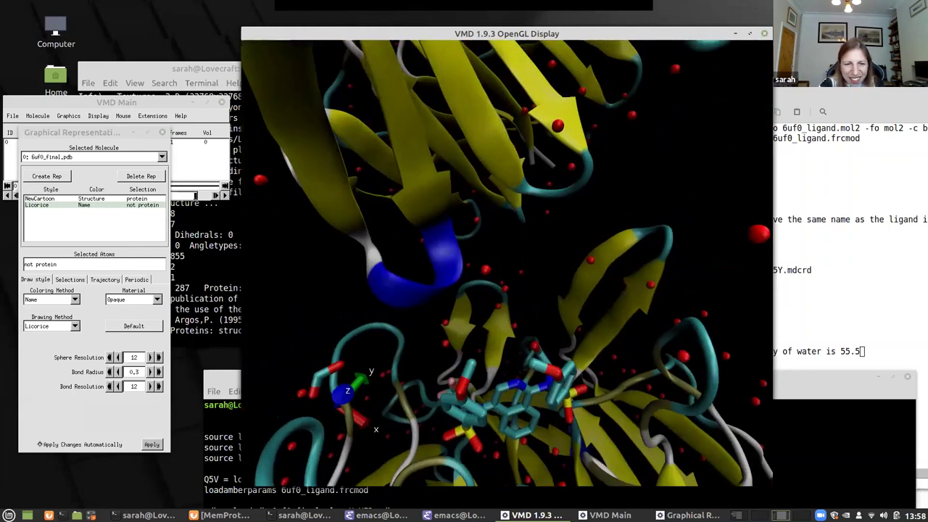
{"action": "left_click", "coordinate": [328, 377]}
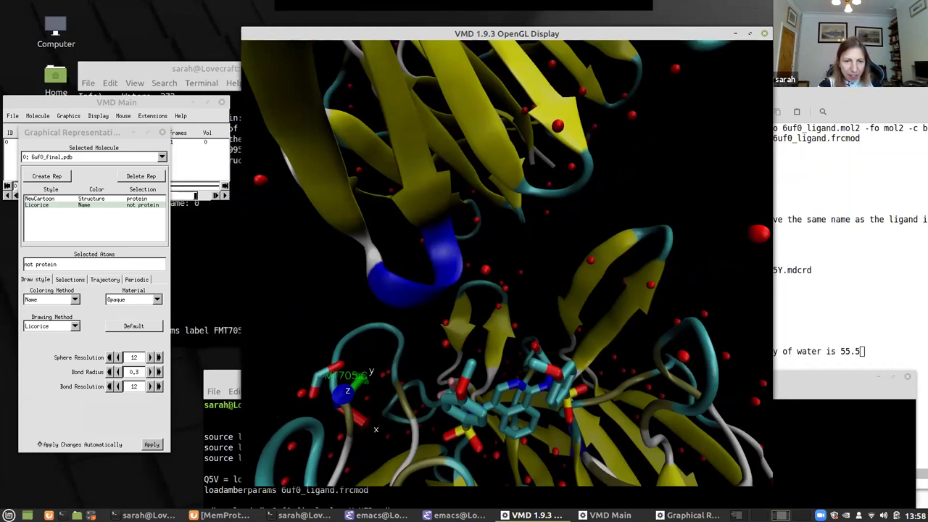
Label an atom of another small non-protein molecule, within the lower protein domain, to identify its residue.
{"action": "scroll", "coordinate": [506, 263], "scroll_direction": "up", "scroll_amount": 5}
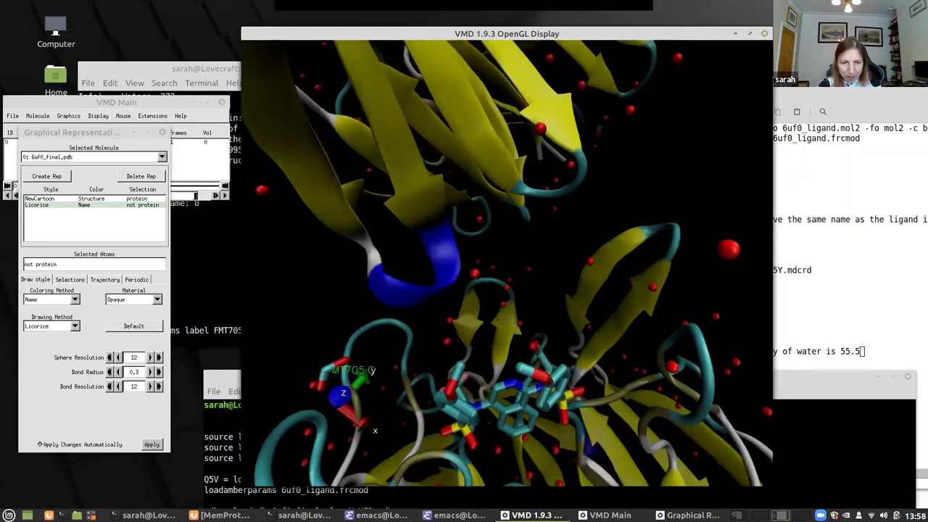
{"action": "scroll", "coordinate": [507, 263], "scroll_direction": "down", "scroll_amount": 5}
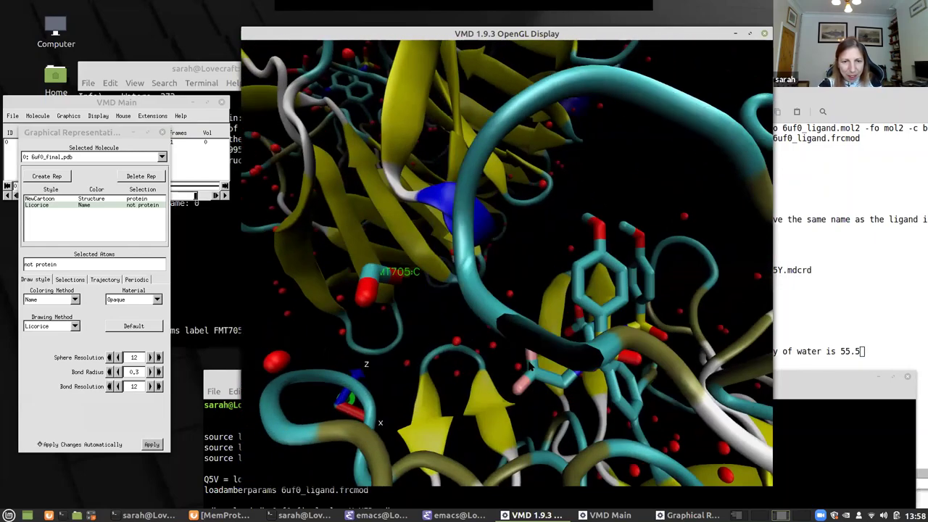
{"action": "scroll", "coordinate": [506, 263], "scroll_direction": "down", "scroll_amount": 3}
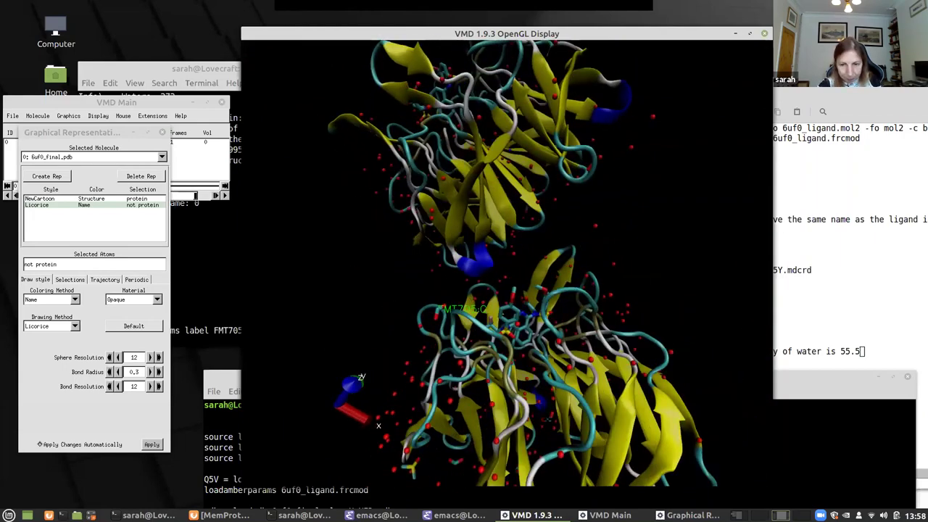
{"action": "left_click", "coordinate": [548, 420]}
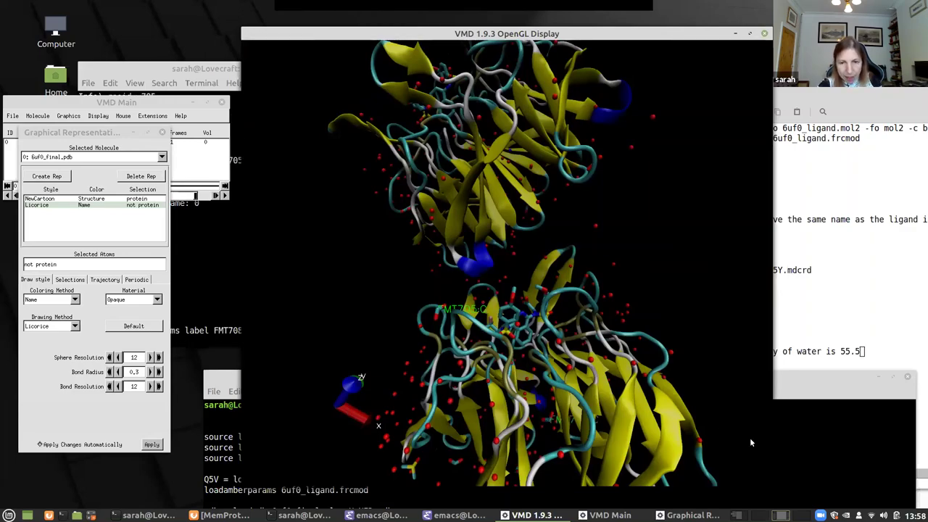
Examine the two protein domains, the bound ligand and the surrounding non-protein molecules from several angles.
{"action": "left_click_drag", "start_coordinate": [749, 437], "coordinate": [609, 432]}
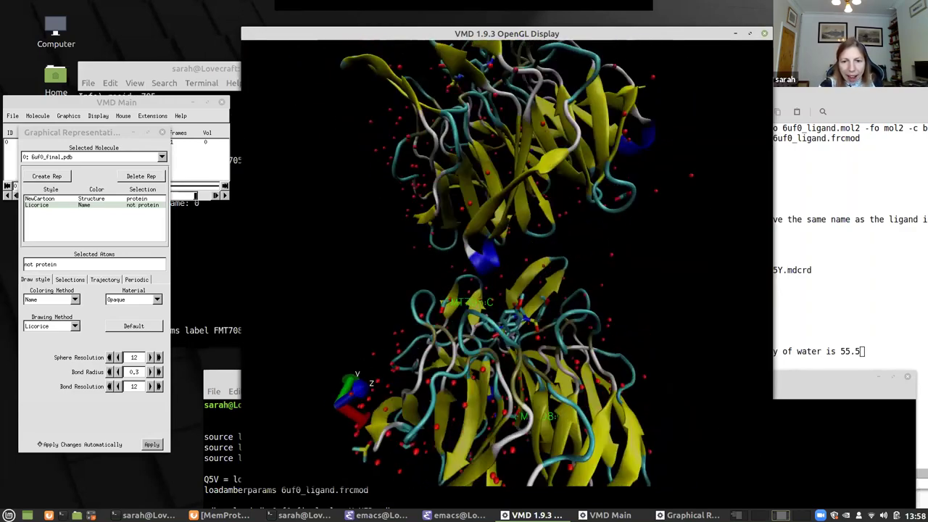
{"action": "scroll", "coordinate": [735, 424], "scroll_direction": "up", "scroll_amount": 5}
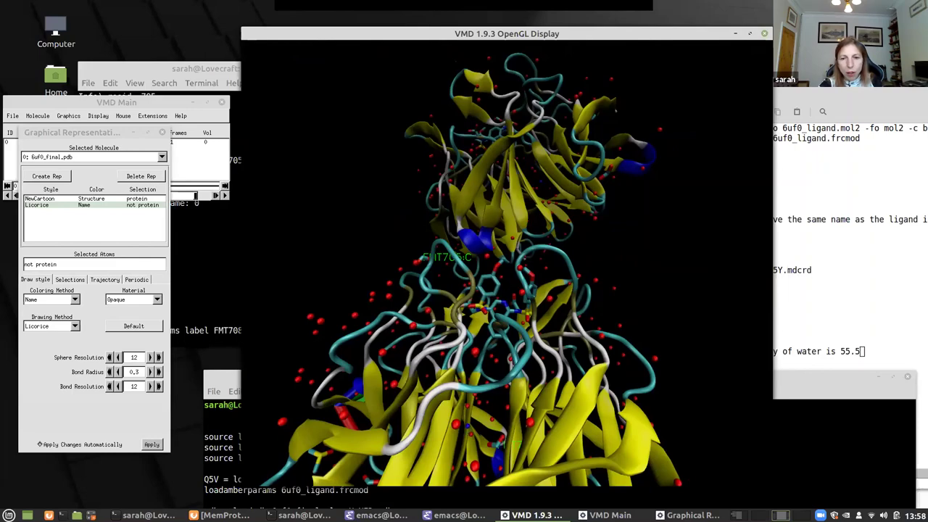
{"action": "left_click_drag", "start_coordinate": [616, 110], "coordinate": [507, 260]}
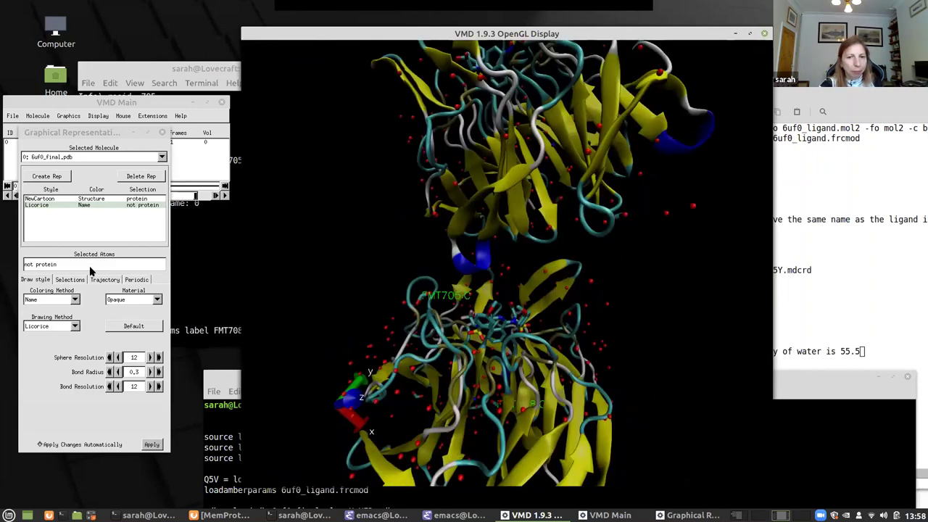
{"action": "left_click_drag", "start_coordinate": [424, 361], "coordinate": [478, 333]}
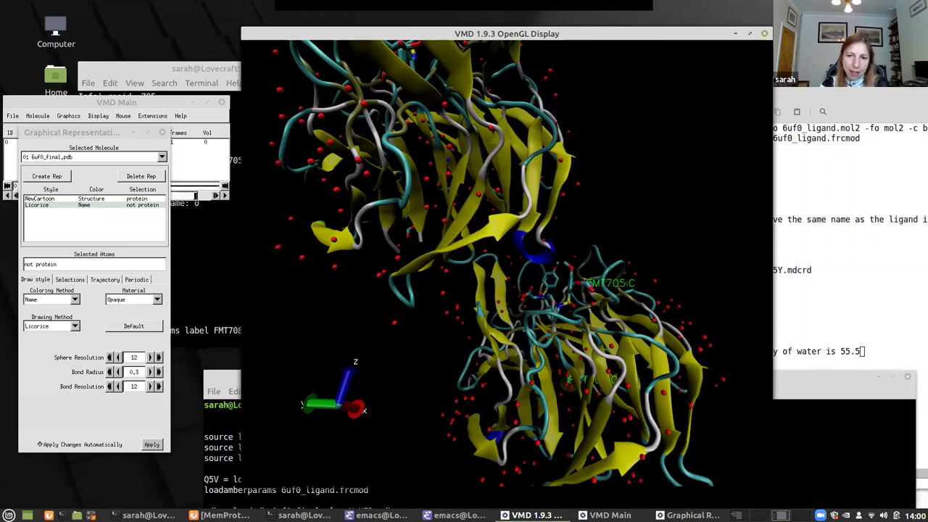
{"action": "left_click_drag", "start_coordinate": [544, 449], "coordinate": [558, 435]}
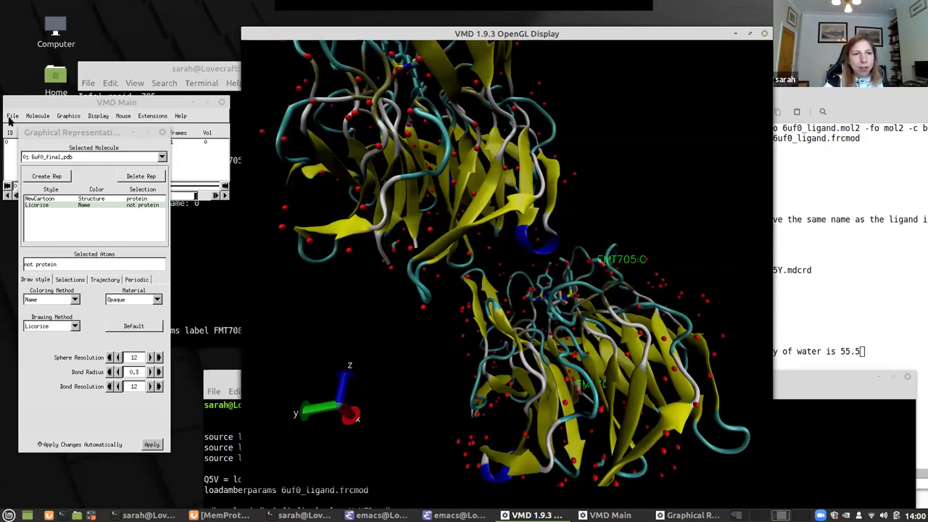
Delete the 6uf0_final.pdb molecule from the VMD session.
{"action": "left_click", "coordinate": [207, 161]}
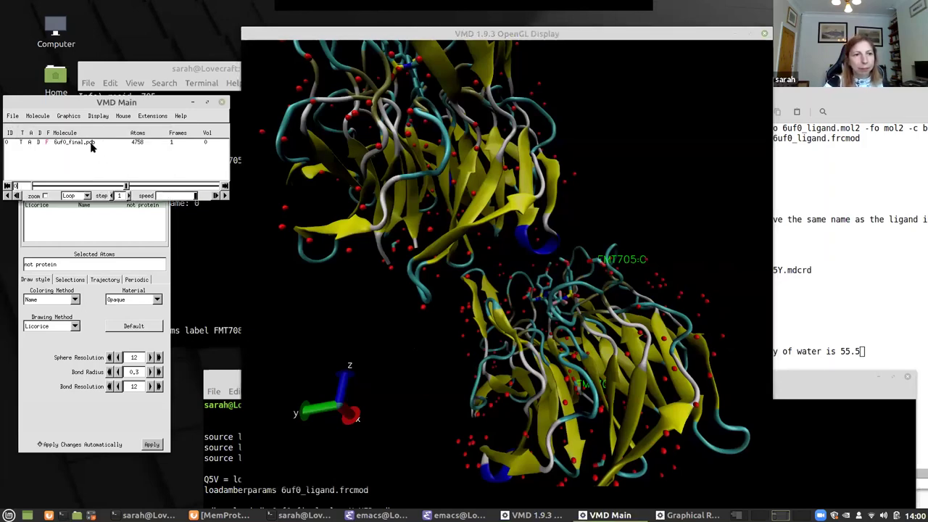
{"action": "left_click", "coordinate": [92, 142]}
{"action": "left_click", "coordinate": [37, 116]}
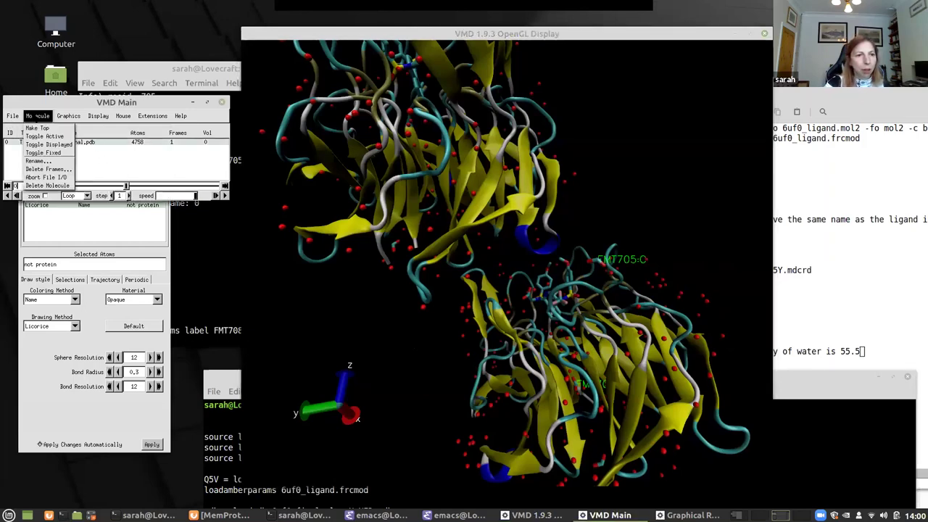
{"action": "left_click", "coordinate": [52, 188]}
Load 6uf0_final_clean.pdb from the amber/build folder as a new molecule.
{"action": "left_click", "coordinate": [18, 116]}
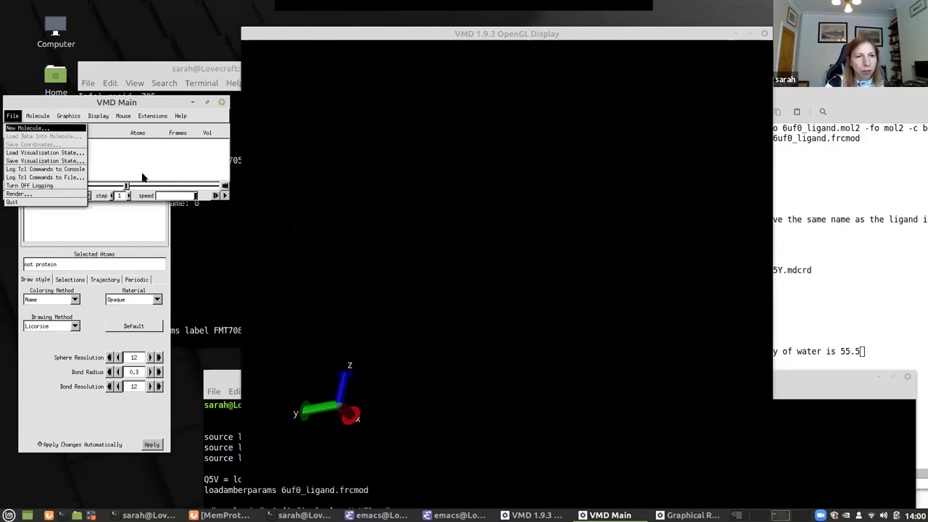
{"action": "left_click", "coordinate": [28, 128]}
{"action": "left_click", "coordinate": [262, 185]}
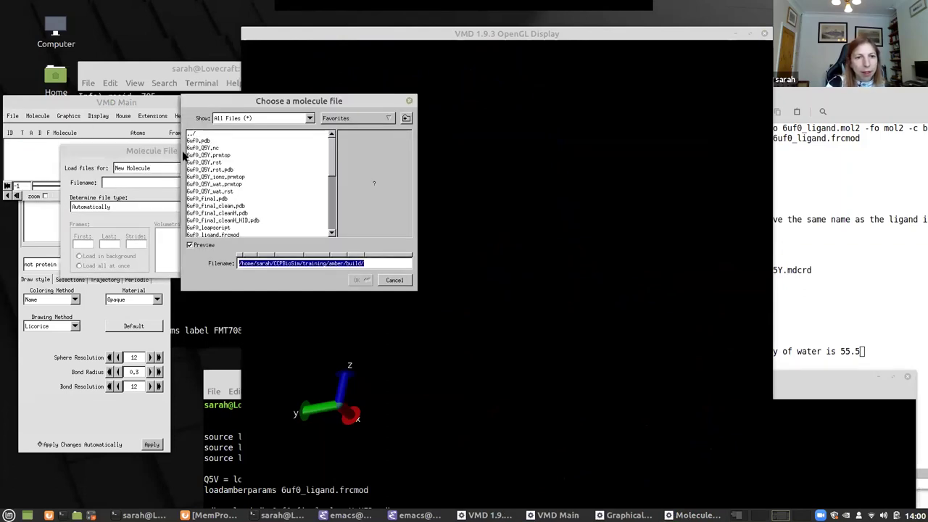
{"action": "left_click", "coordinate": [244, 206]}
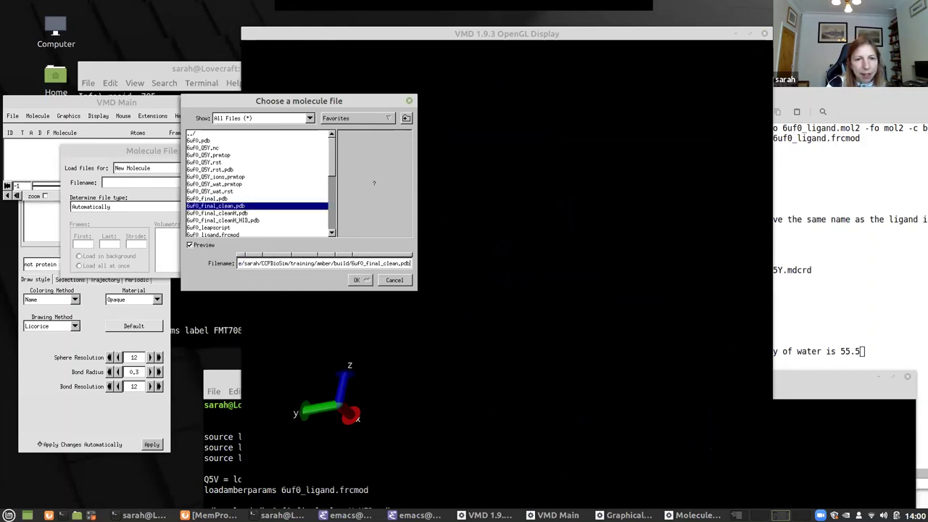
{"action": "left_click", "coordinate": [358, 279]}
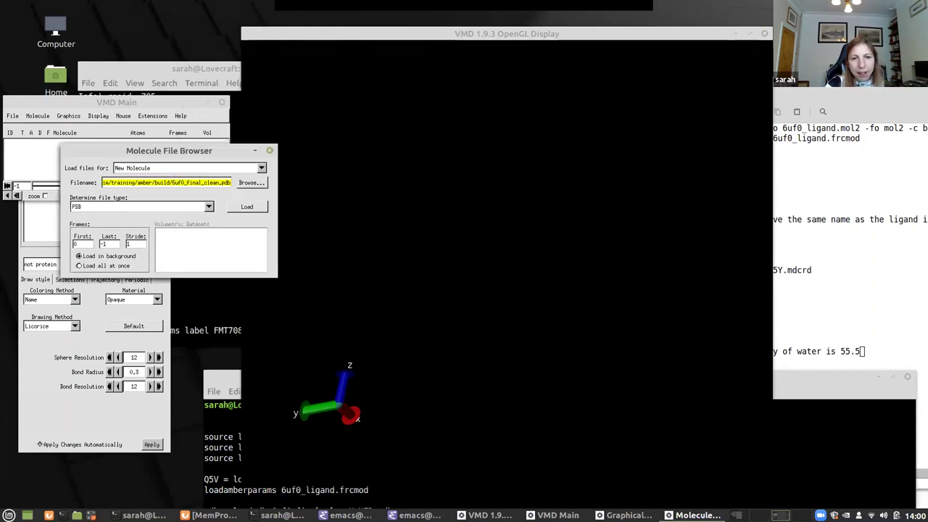
{"action": "left_click", "coordinate": [245, 207]}
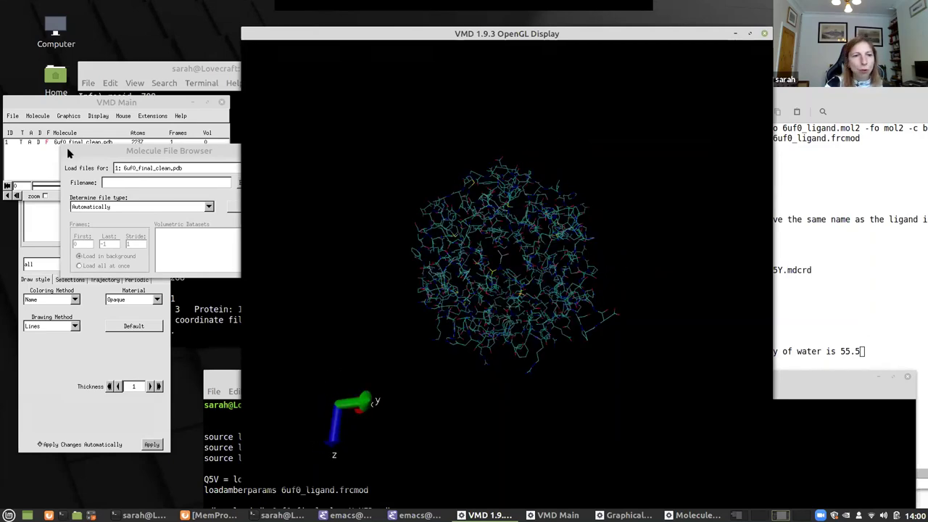
Change the drawing method of the cleaned structure's "all" representation to NewCartoon.
{"action": "left_click", "coordinate": [69, 116]}
{"action": "left_click", "coordinate": [79, 131]}
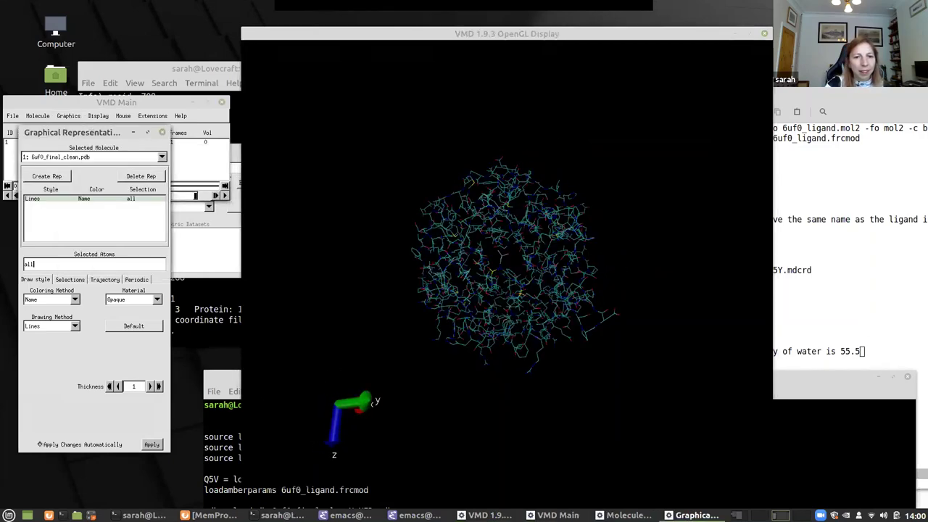
{"action": "left_click", "coordinate": [76, 327]}
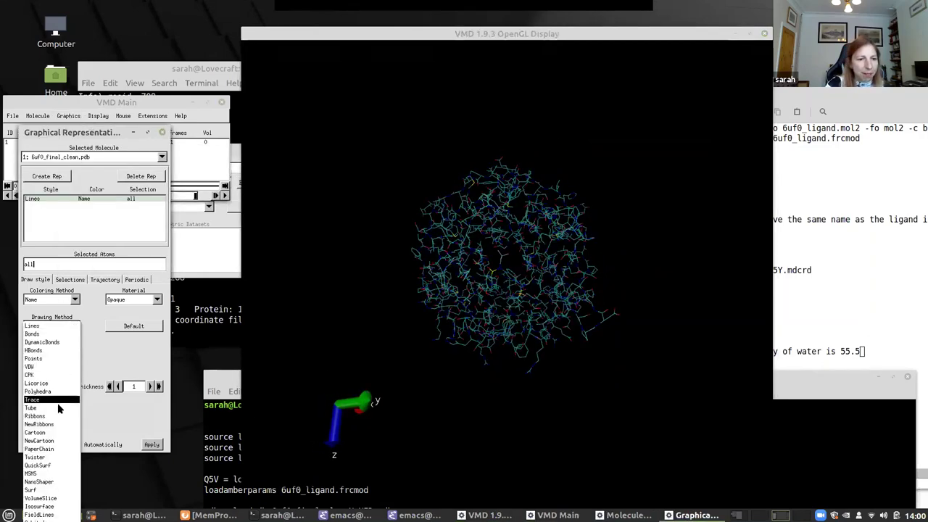
{"action": "left_click", "coordinate": [54, 440]}
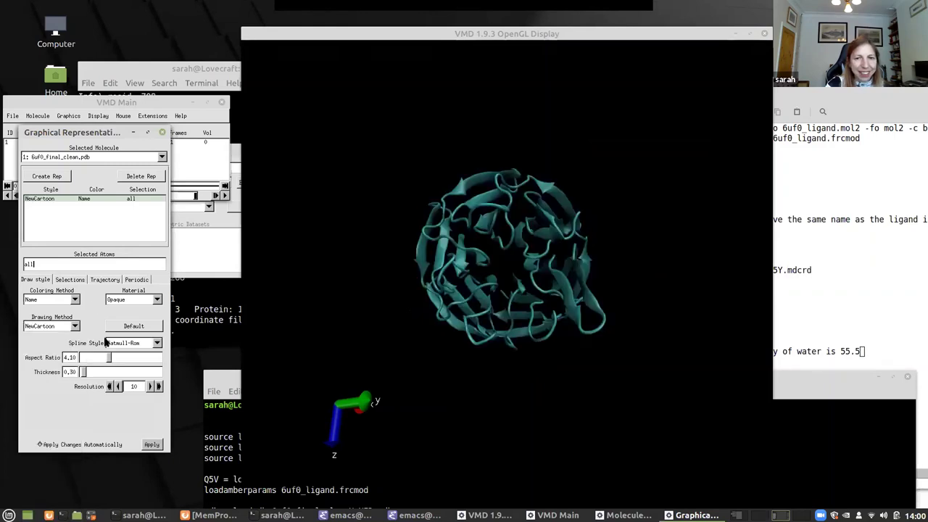
Add a second representation of 6uf0_final_clean.pdb with the selection "not protein" and the VDW drawing method.
{"action": "left_click", "coordinate": [55, 176]}
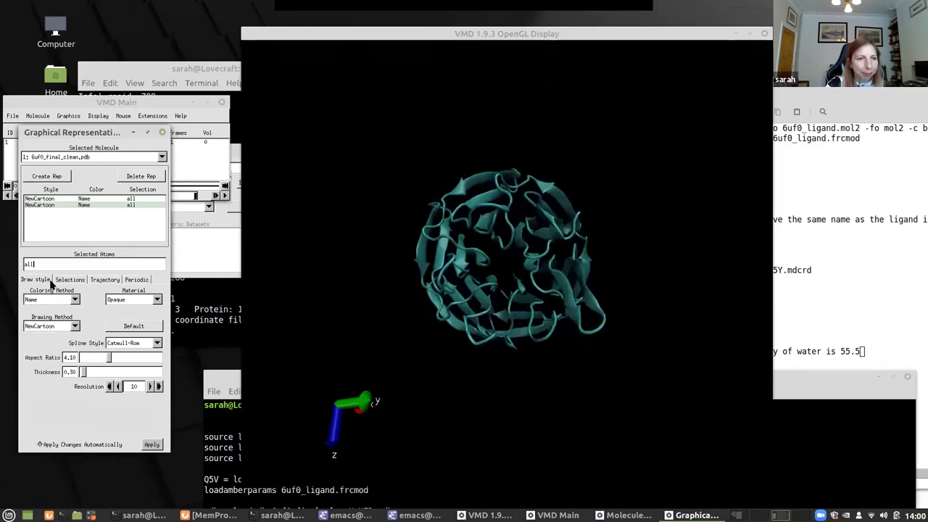
{"action": "key", "text": "BackSpace"}
{"action": "key", "text": "BackSpace"}
{"action": "key", "text": "BackSpace"}
{"action": "type", "text": "n"}
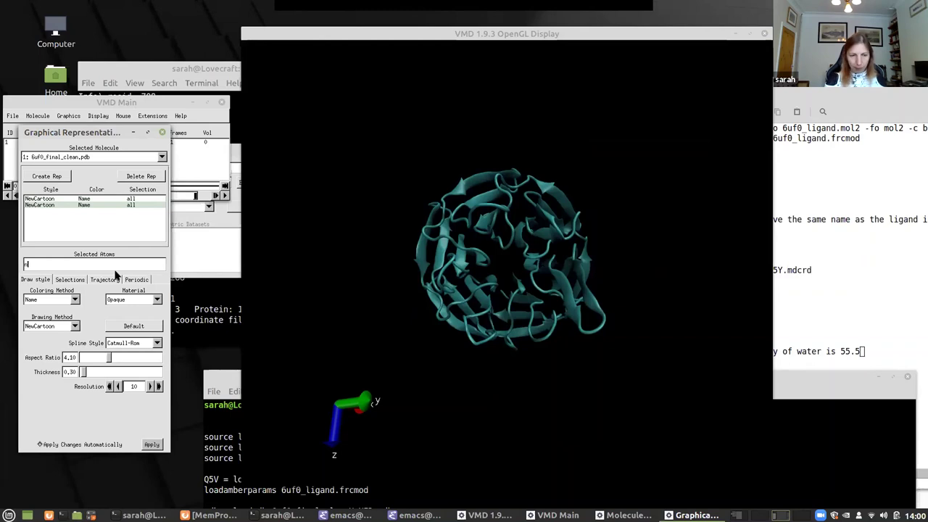
{"action": "type", "text": "ot protein"}
{"action": "key", "text": "Return"}
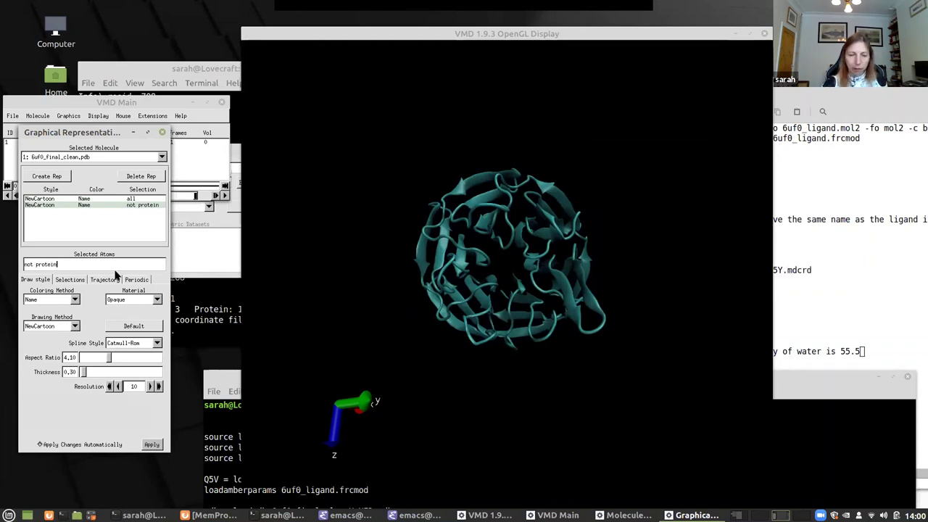
{"action": "left_click", "coordinate": [73, 326]}
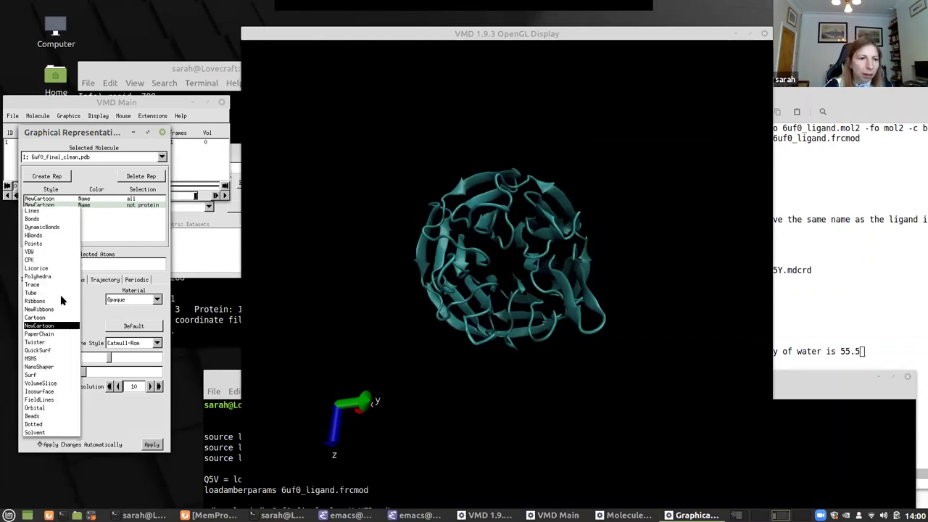
{"action": "left_click", "coordinate": [57, 251]}
{"action": "mouse_move", "coordinate": [507, 275]}
{"action": "left_mouse_down"}
{"action": "mouse_move", "coordinate": [565, 264]}
{"action": "mouse_move", "coordinate": [481, 298]}
{"action": "left_mouse_up"}
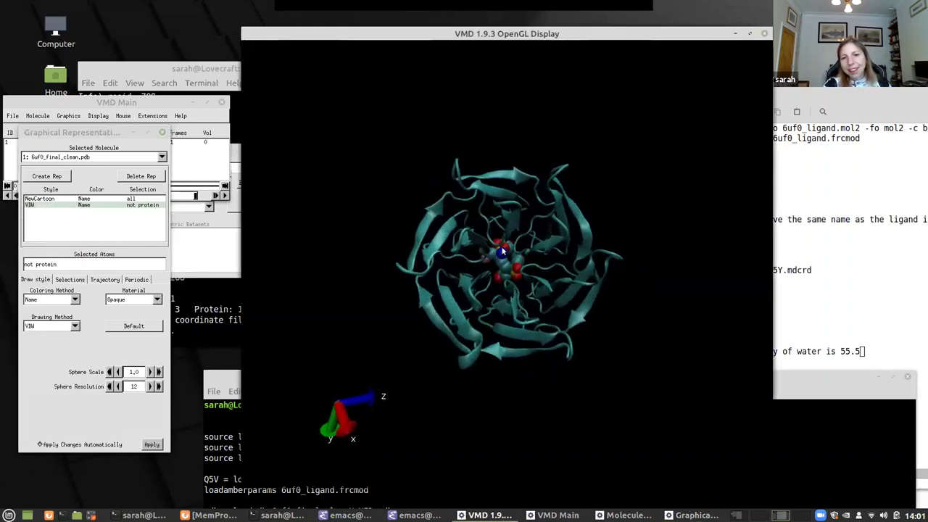
{"action": "left_click_drag", "start_coordinate": [545, 290], "coordinate": [545, 290]}
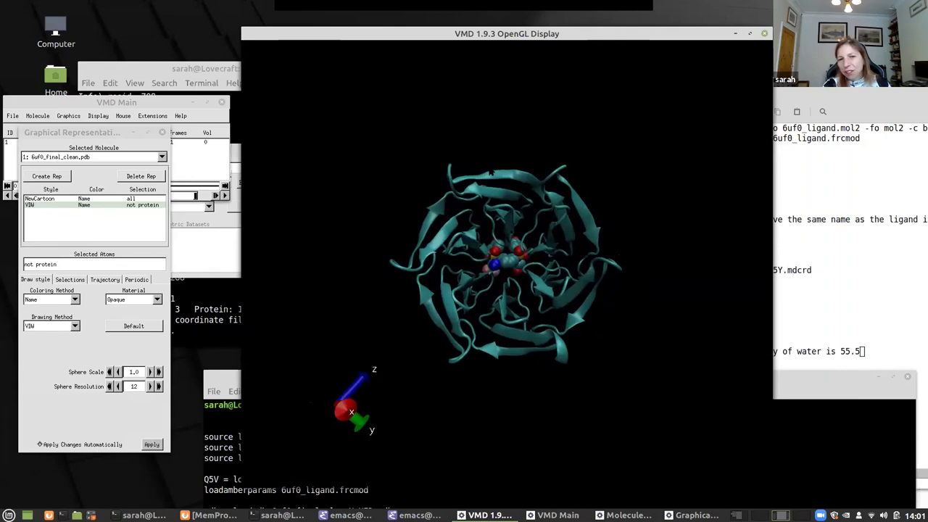
{"action": "left_click_drag", "start_coordinate": [503, 281], "coordinate": [582, 382]}
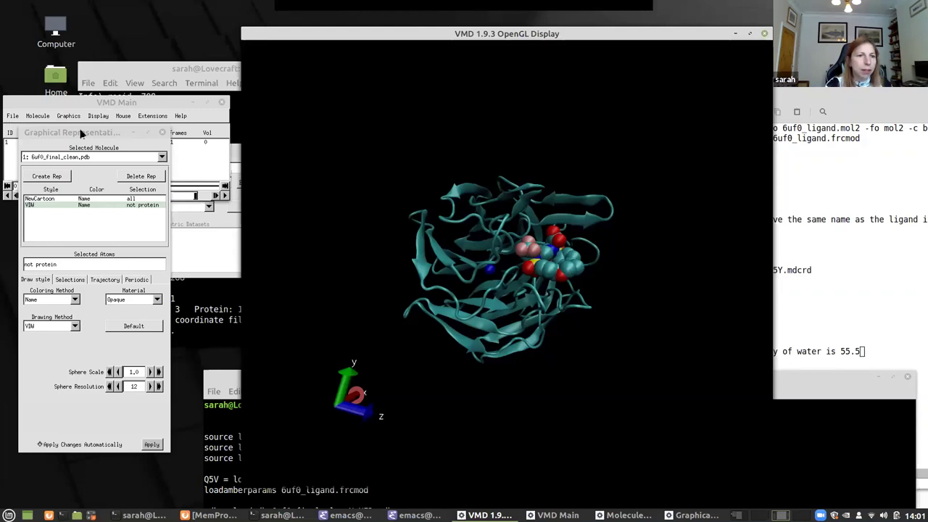
Delete the 6uf0_final_clean.pdb molecule from the session.
{"action": "left_click_drag", "start_coordinate": [82, 134], "coordinate": [142, 185]}
{"action": "left_click", "coordinate": [13, 116]}
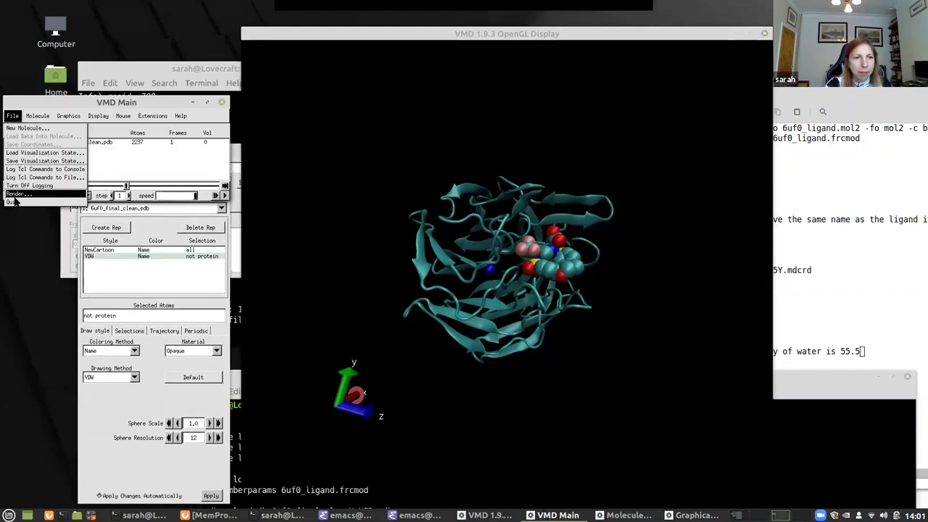
{"action": "left_click", "coordinate": [11, 103]}
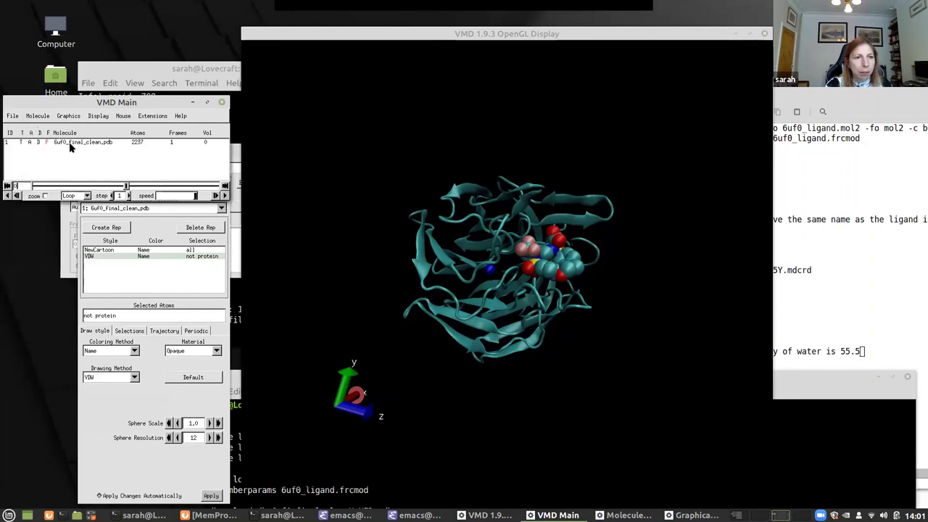
{"action": "left_click", "coordinate": [38, 116]}
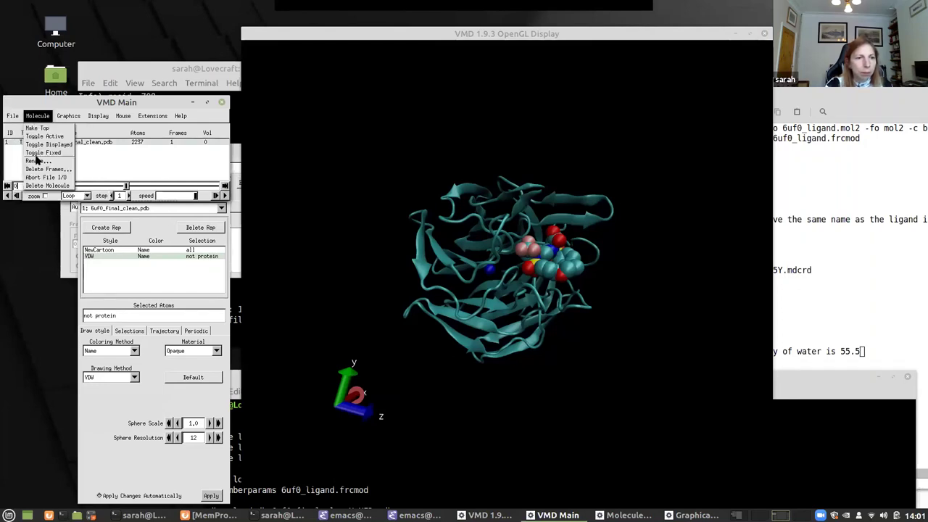
{"action": "left_click", "coordinate": [45, 185]}
Load the ligand file 6uf0_ligand.pdb as a new molecule to view its structure on its own.
{"action": "left_click", "coordinate": [12, 116]}
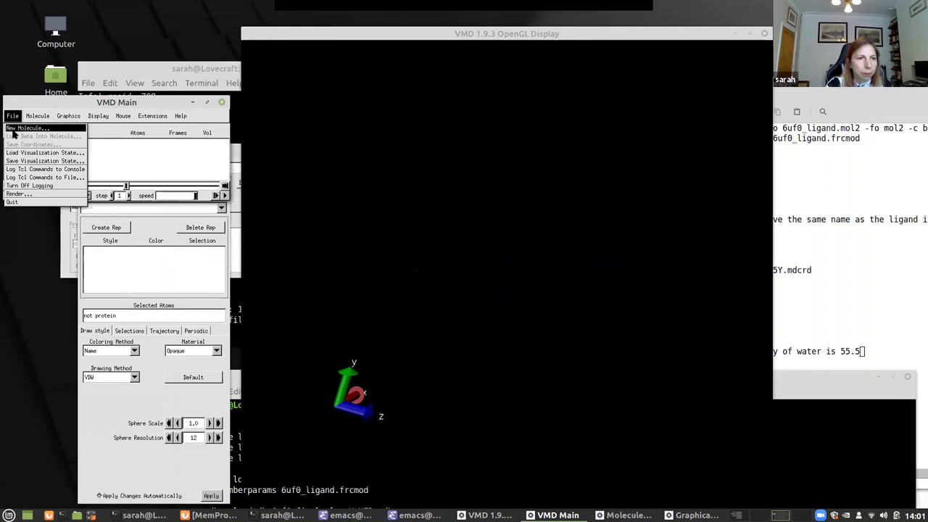
{"action": "left_click", "coordinate": [15, 128]}
{"action": "left_click", "coordinate": [253, 182]}
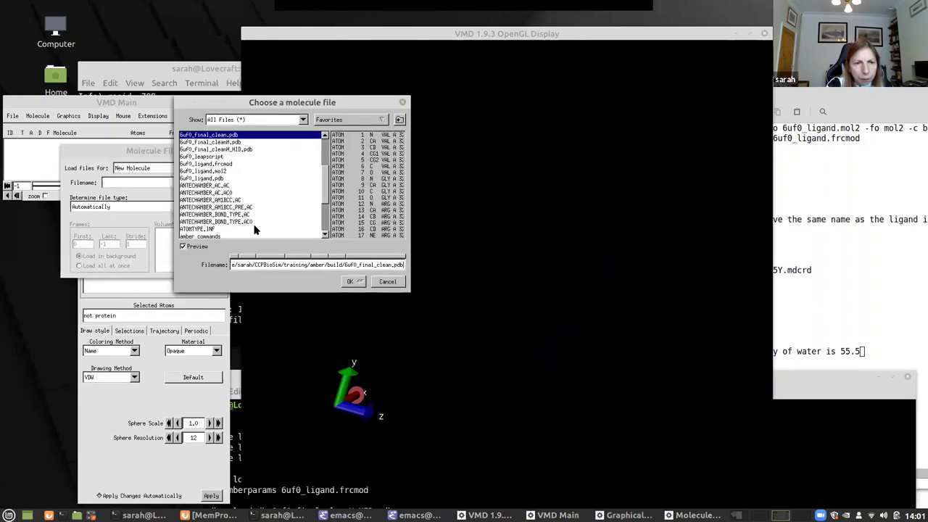
{"action": "left_click", "coordinate": [225, 178]}
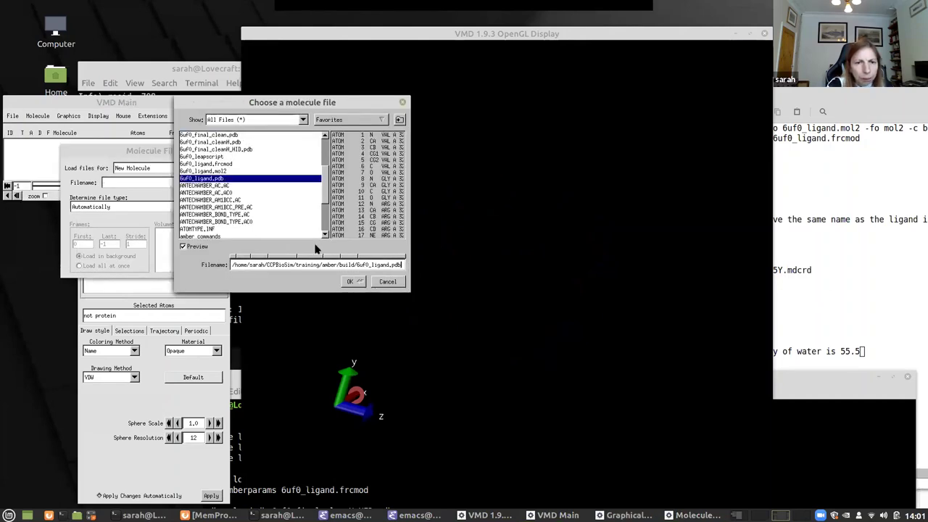
{"action": "left_click", "coordinate": [349, 284]}
{"action": "left_click", "coordinate": [244, 212]}
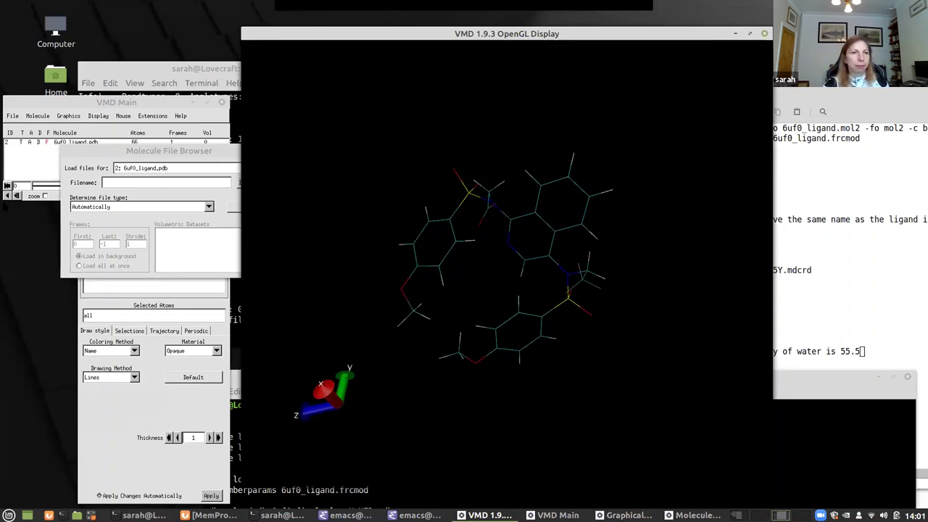
Quit VMD and return to the terminal.
{"action": "left_click", "coordinate": [13, 115]}
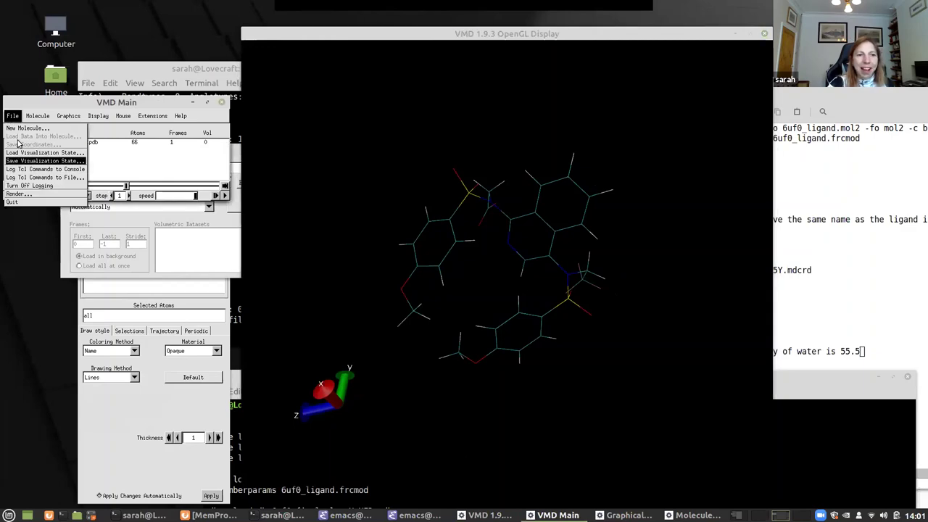
{"action": "left_click", "coordinate": [10, 202]}
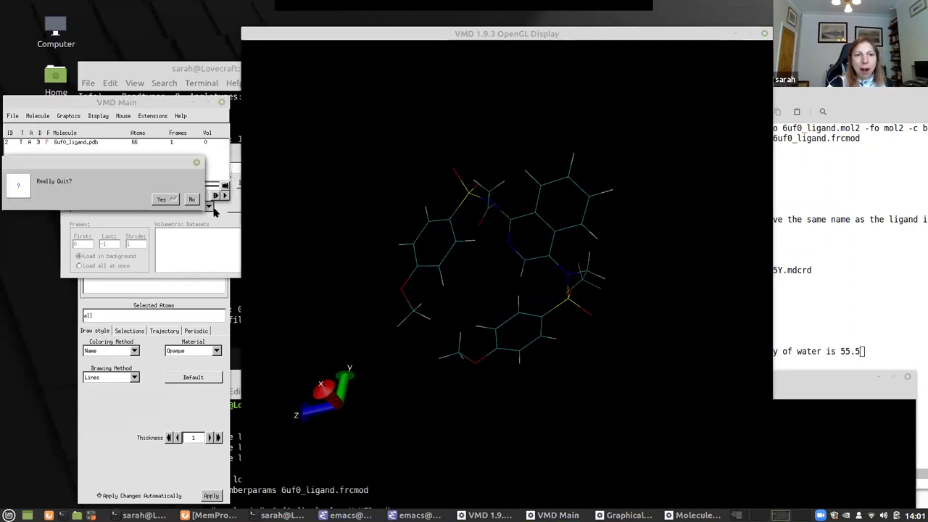
{"action": "left_click", "coordinate": [163, 198]}
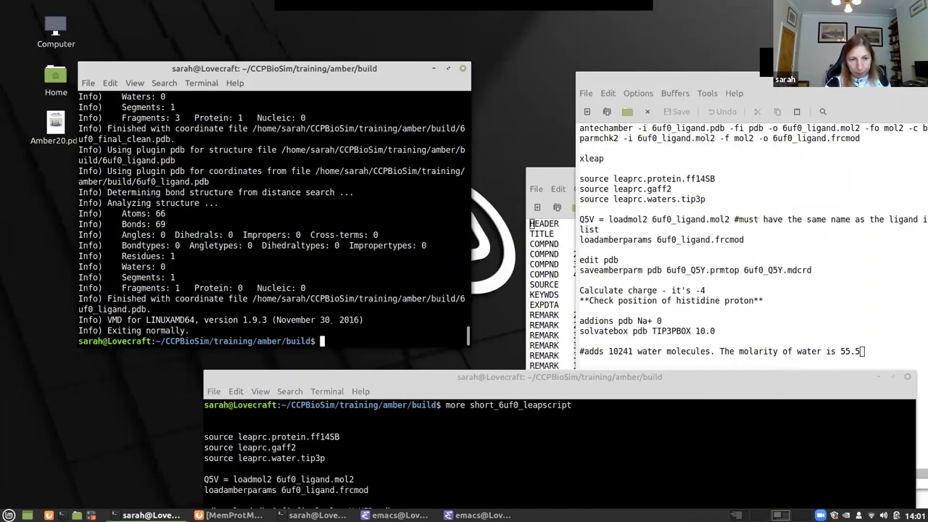
List the files in the amber/build directory and place the terminal and the Emacs command notes side by side.
{"action": "type", "text": "ls"}
{"action": "key", "text": "Return"}
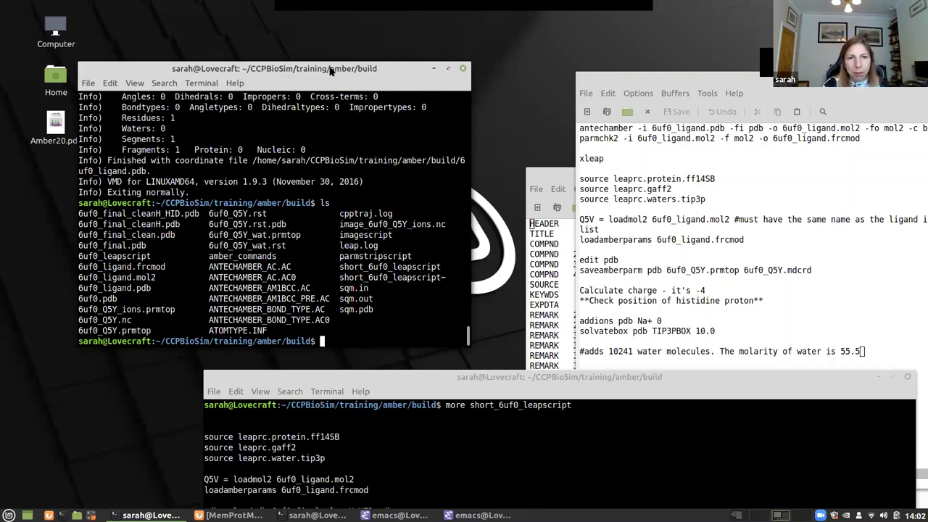
{"action": "left_click_drag", "start_coordinate": [322, 69], "coordinate": [280, 92]}
{"action": "left_click_drag", "start_coordinate": [673, 78], "coordinate": [525, 154]}
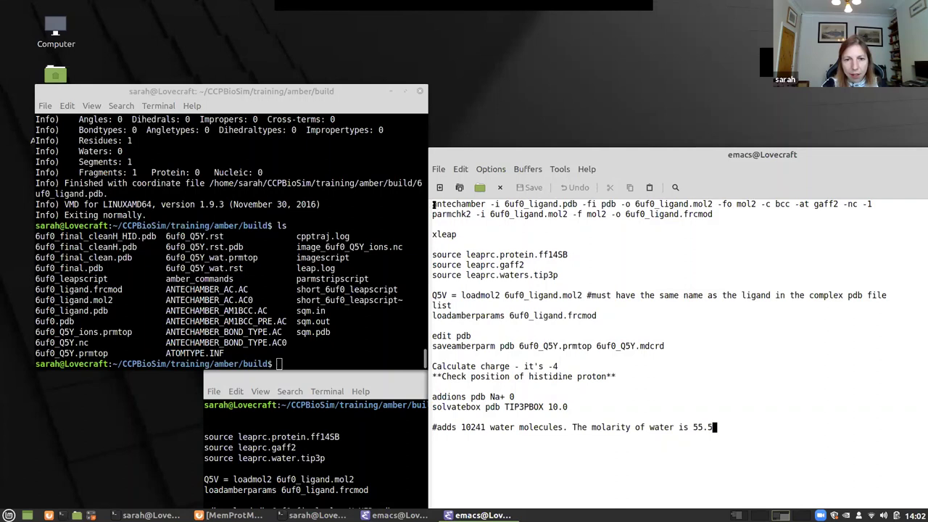
Copy "antechamber -i 6uf0_ligand.pdb -fi pdb -o 6uf0_ligand.mol2 -fo mol2 -c bcc -at gaff2 -nc -1" from the notes to the prompt and widen the terminal.
{"action": "left_click", "coordinate": [845, 204]}
{"action": "type", "text": "-"}
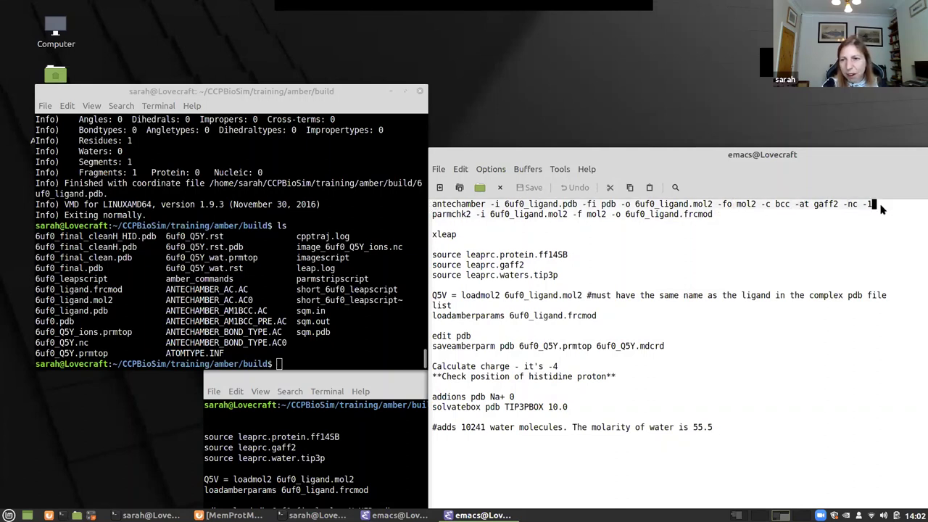
{"action": "key", "text": "End"}
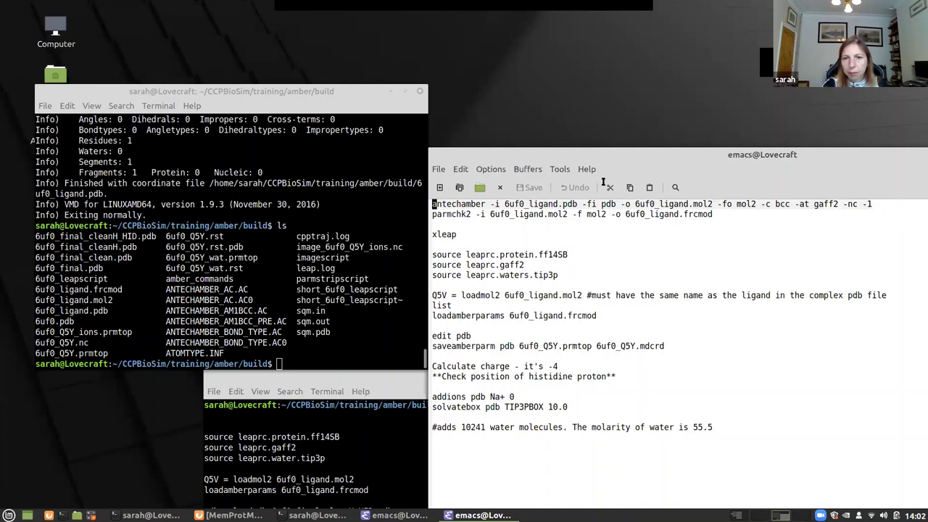
{"action": "left_click", "coordinate": [461, 169]}
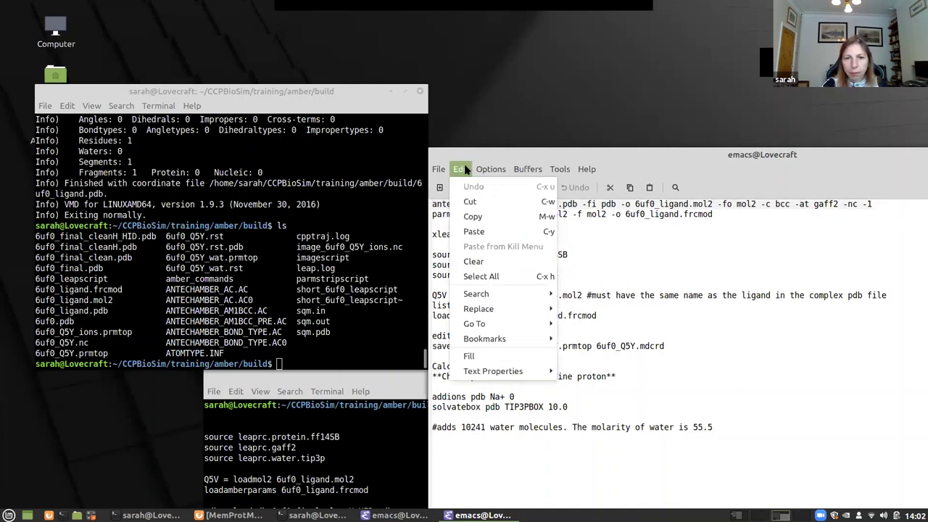
{"action": "left_click", "coordinate": [484, 276]}
{"action": "left_click", "coordinate": [310, 368]}
{"action": "type", "text": "antechamber -i 6uf0_ligand.pdb -fi pdb -o 6uf0_ligand.mol2 -fo mol2 -c bcc -at gaff2 -nc -1"}
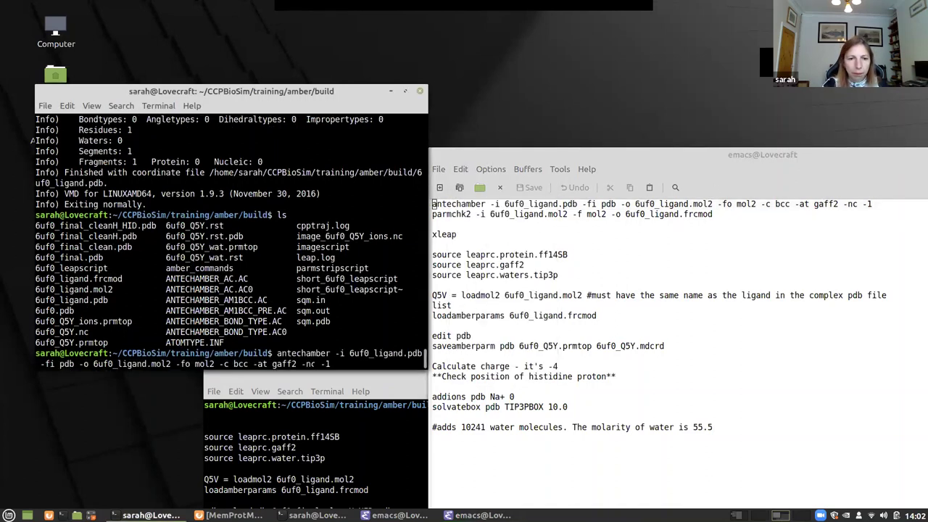
{"action": "key", "text": "super+Up"}
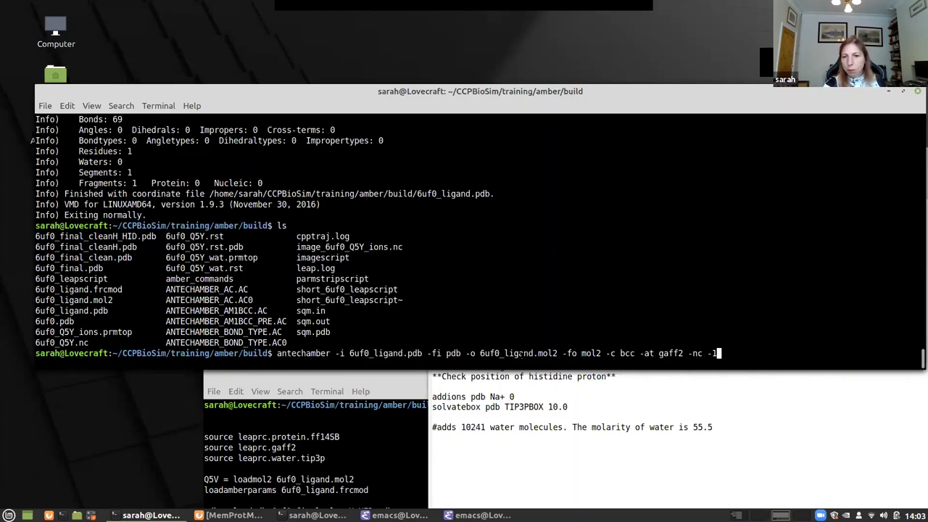
{"action": "left_click_drag", "start_coordinate": [669, 90], "coordinate": [637, 73]}
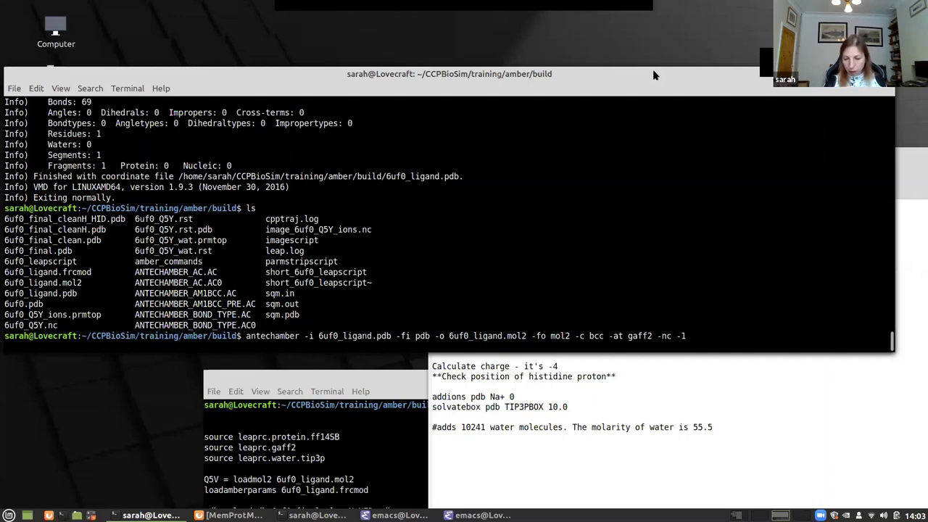
Replace the antechamber command at the prompt with "parmchk2 -i 6uf0_ligand.mol2 -f mol2 -o 6uf0_ligand.frcmod" copied from the Emacs notes.
{"action": "key", "text": "ctrl+u"}
{"action": "type", "text": "l"}
{"action": "key", "text": "BackSpace"}
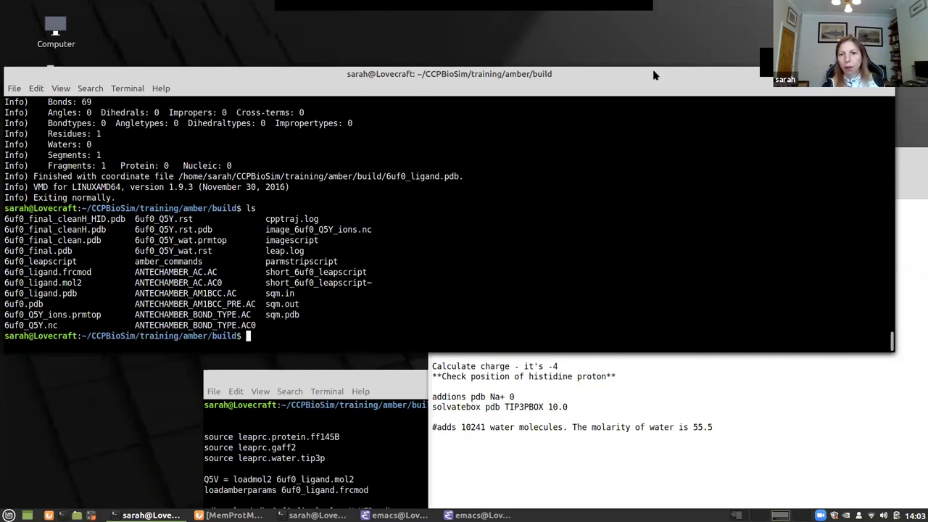
{"action": "key", "text": "alt+Tab"}
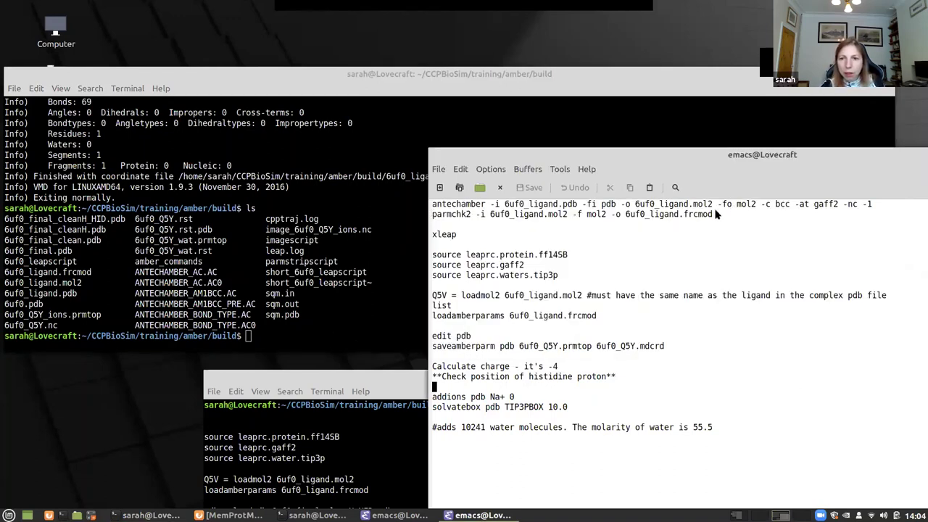
{"action": "left_click_drag", "start_coordinate": [721, 214], "coordinate": [459, 198]}
{"action": "key", "text": "Down"}
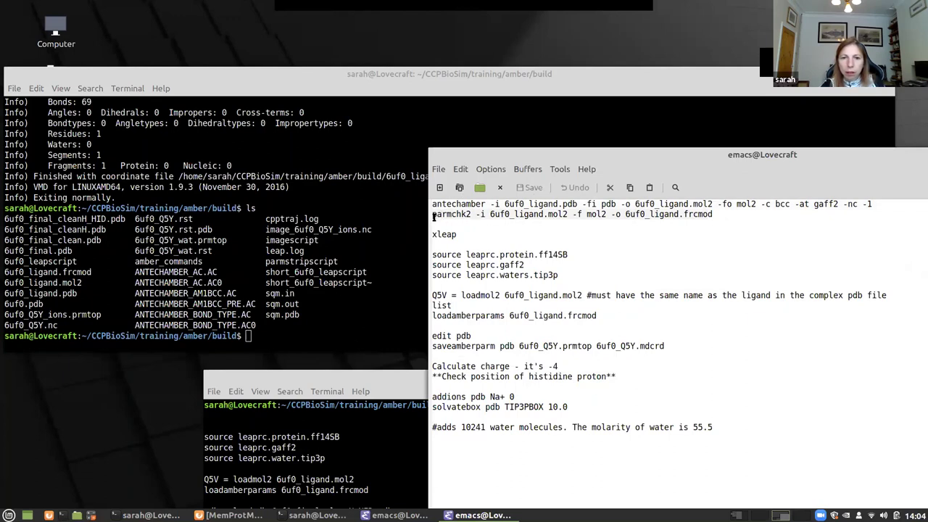
{"action": "left_click", "coordinate": [465, 168]}
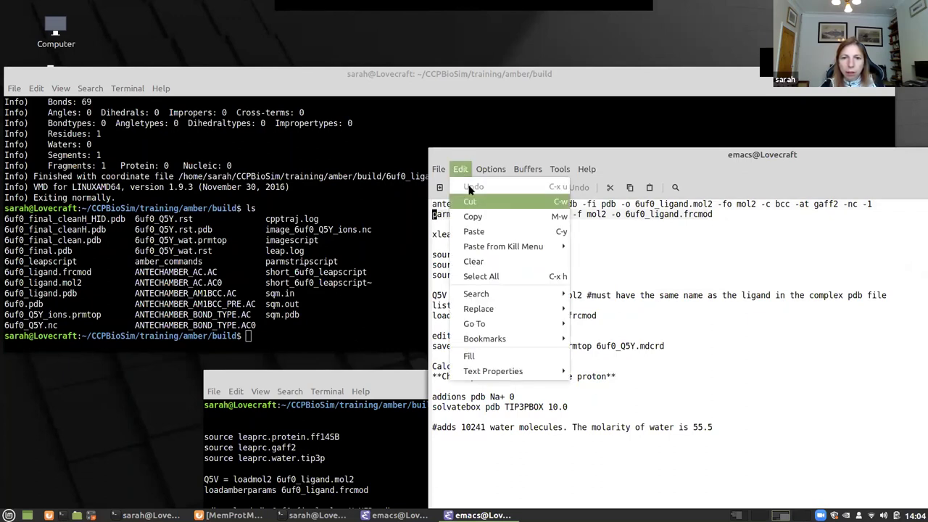
{"action": "left_click", "coordinate": [471, 215]}
{"action": "left_click", "coordinate": [270, 336]}
{"action": "type", "text": "parmchk2 -i 6uf0_ligand.mol2 -f mol2 -o 6uf0_ligand.frcmod"}
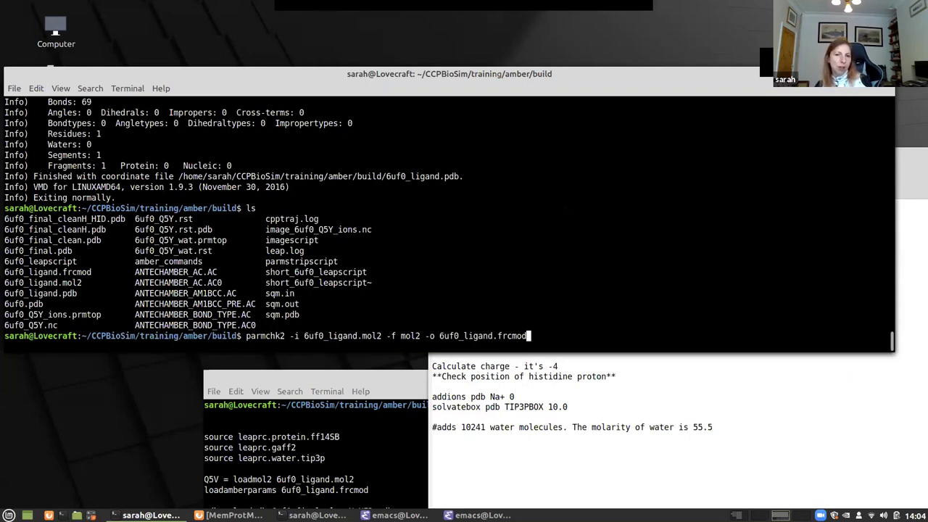
Clear the pending command from the prompt and launch UCSF Chimera from the terminal.
{"action": "key", "text": "Up"}
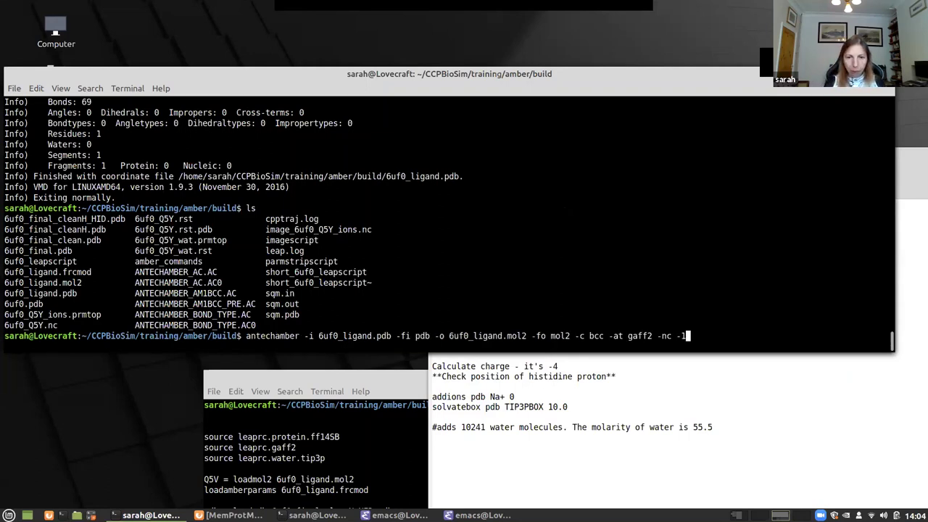
{"action": "key", "text": "Down"}
{"action": "key", "text": "Down"}
{"action": "key", "text": "Down"}
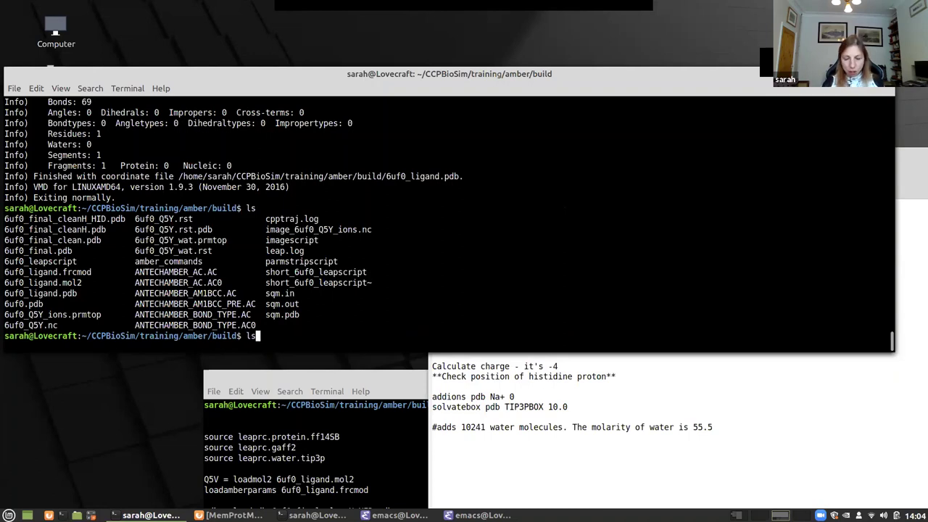
{"action": "type", "text": "chimera"}
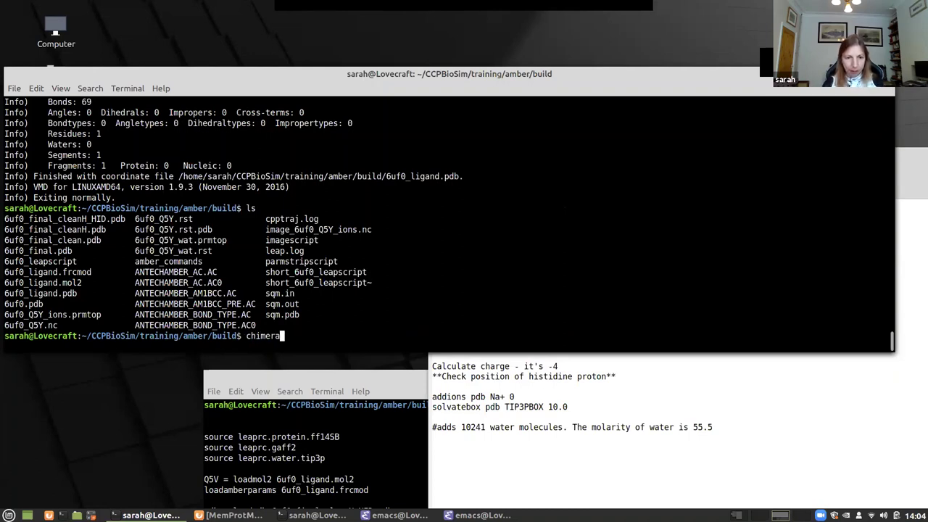
{"action": "key", "text": "Return"}
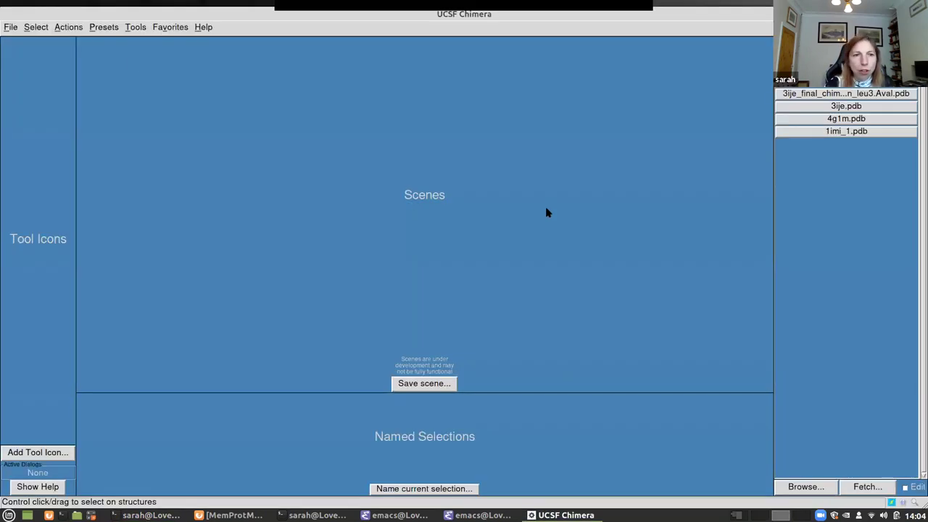
Open the cleaned structure file 6uf0_final_clean.pdb in Chimera.
{"action": "left_click", "coordinate": [10, 27]}
{"action": "left_click", "coordinate": [14, 49]}
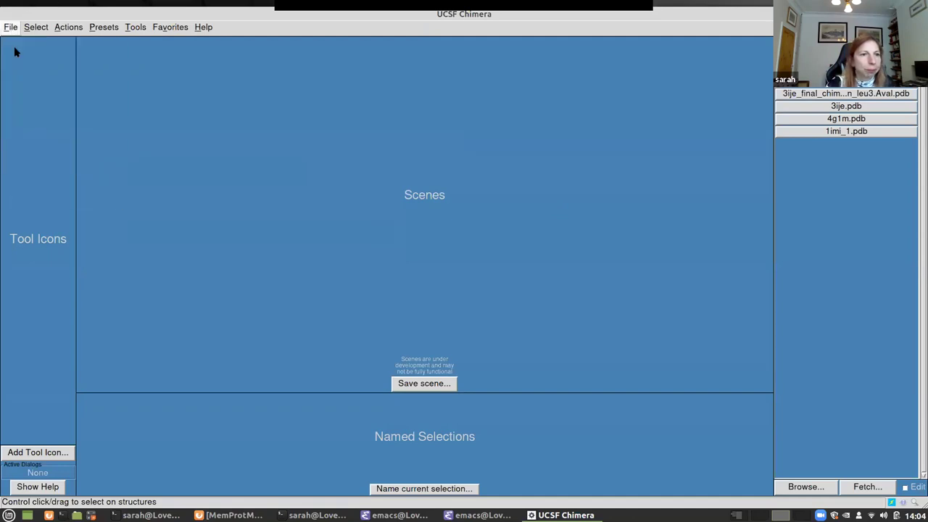
{"action": "left_click", "coordinate": [484, 50]}
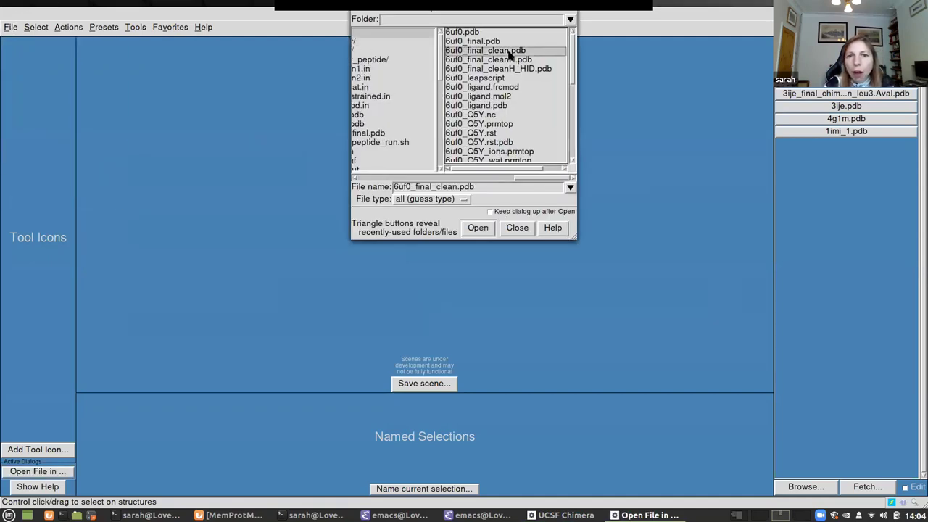
{"action": "left_click", "coordinate": [478, 227]}
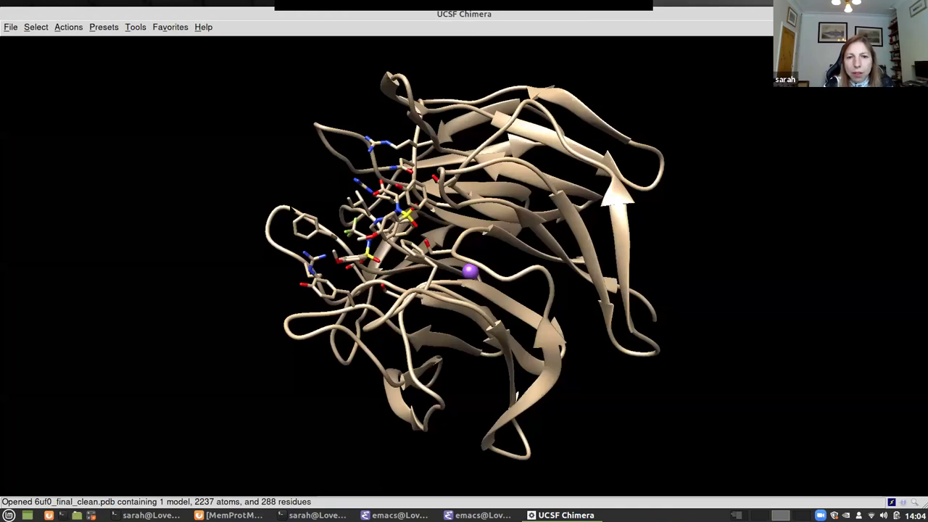
Add hydrogens to 6uf0_final_clean.pdb, also considering H-bonds and using residue-name-based protonation states for histidine.
{"action": "left_click_drag", "start_coordinate": [511, 278], "coordinate": [615, 209]}
{"action": "mouse_move", "coordinate": [366, 244]}
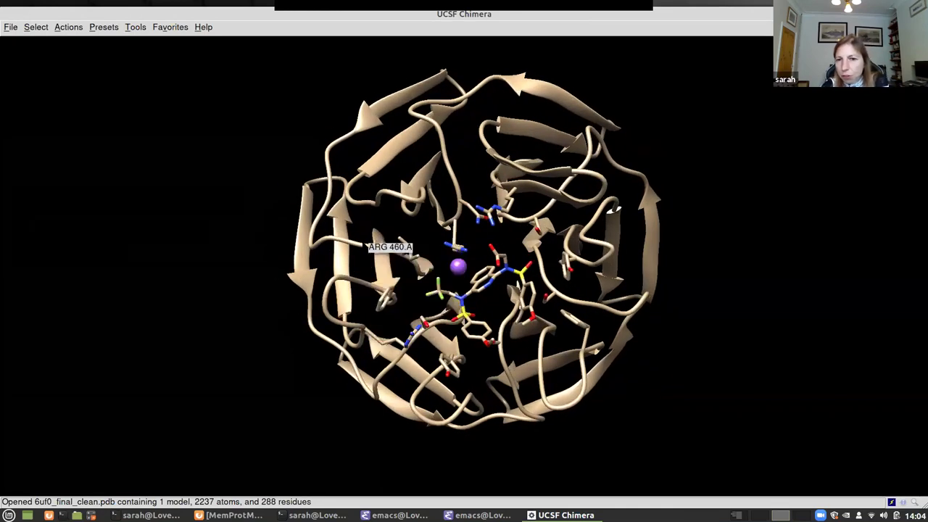
{"action": "left_click_drag", "start_coordinate": [365, 245], "coordinate": [549, 265]}
{"action": "mouse_move", "coordinate": [549, 265]}
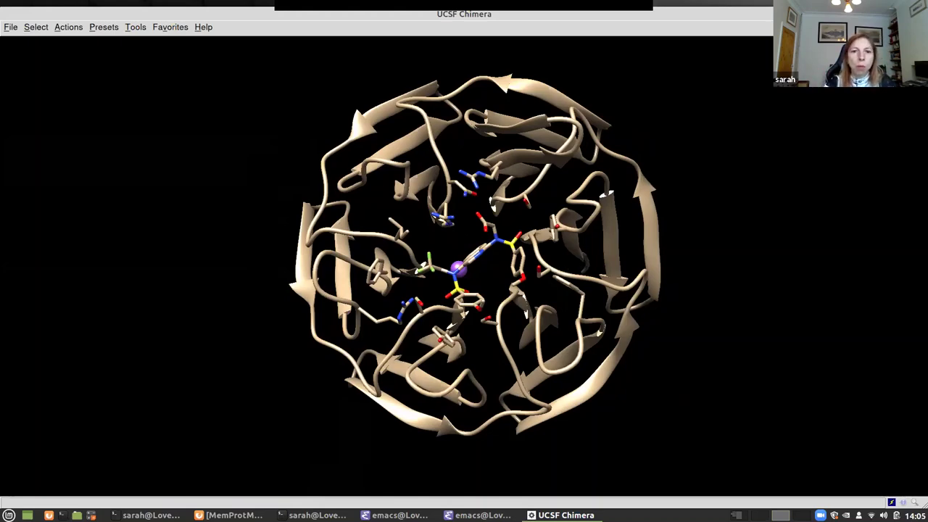
{"action": "left_click", "coordinate": [130, 29]}
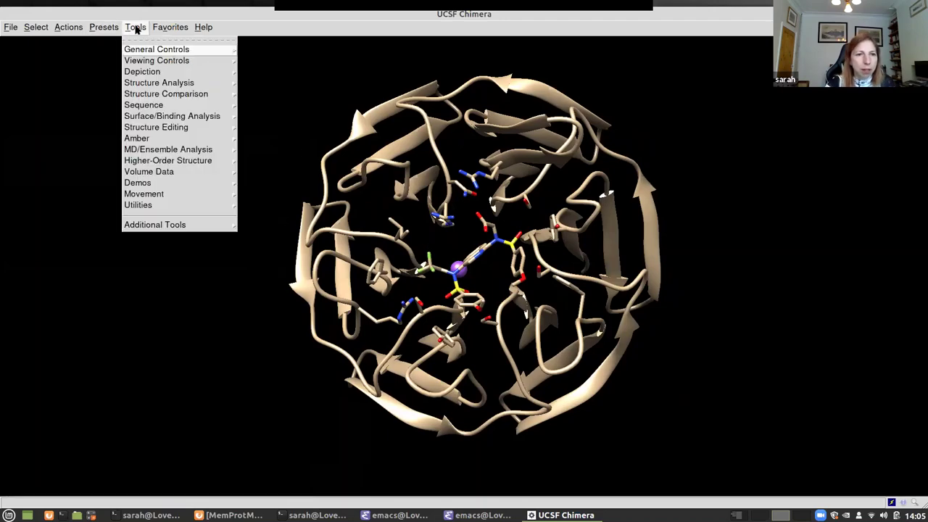
{"action": "mouse_move", "coordinate": [169, 129]}
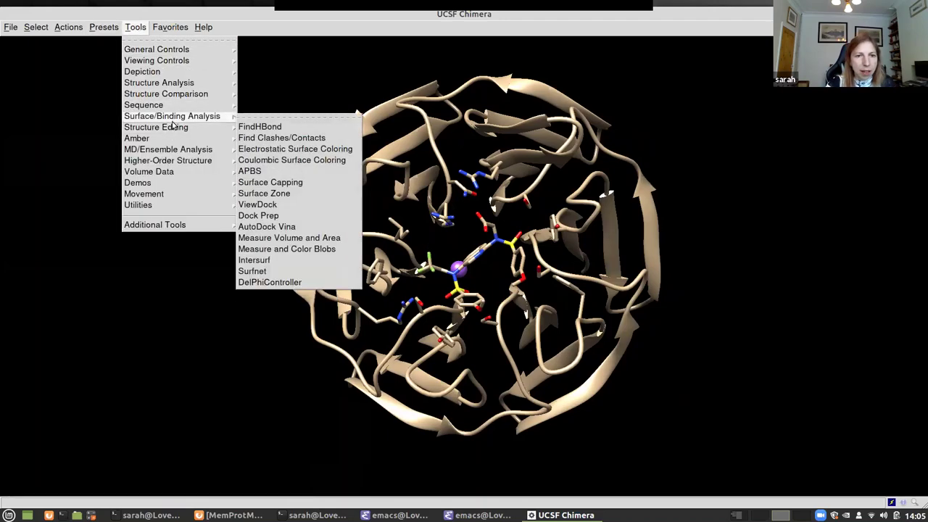
{"action": "mouse_move", "coordinate": [214, 138]}
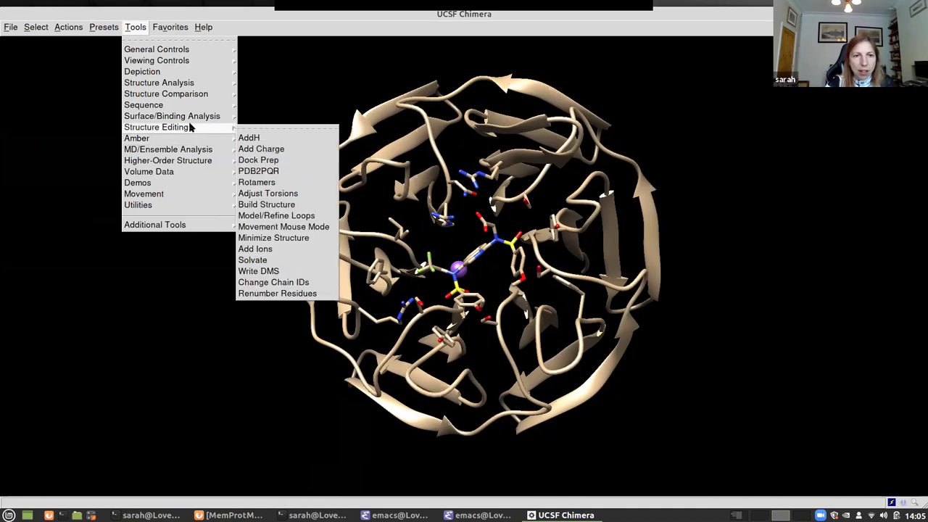
{"action": "left_click", "coordinate": [250, 138]}
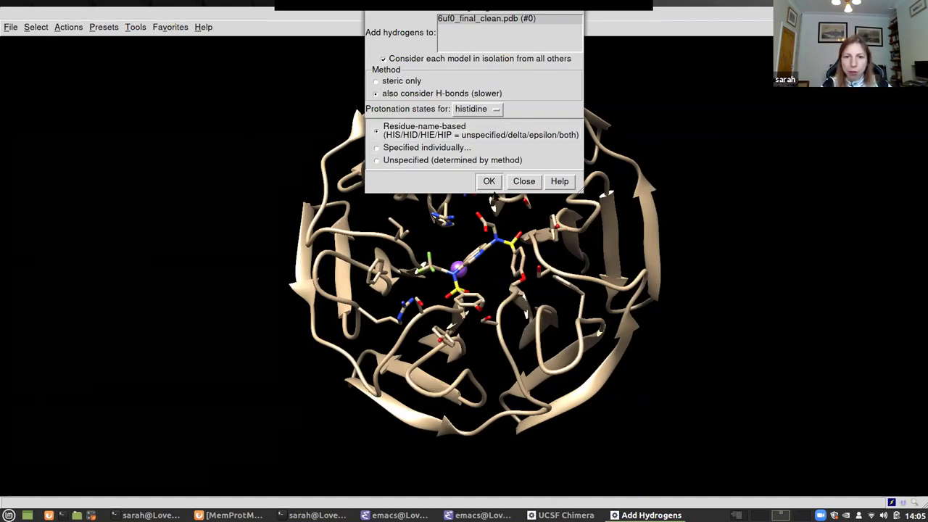
{"action": "left_click", "coordinate": [489, 181]}
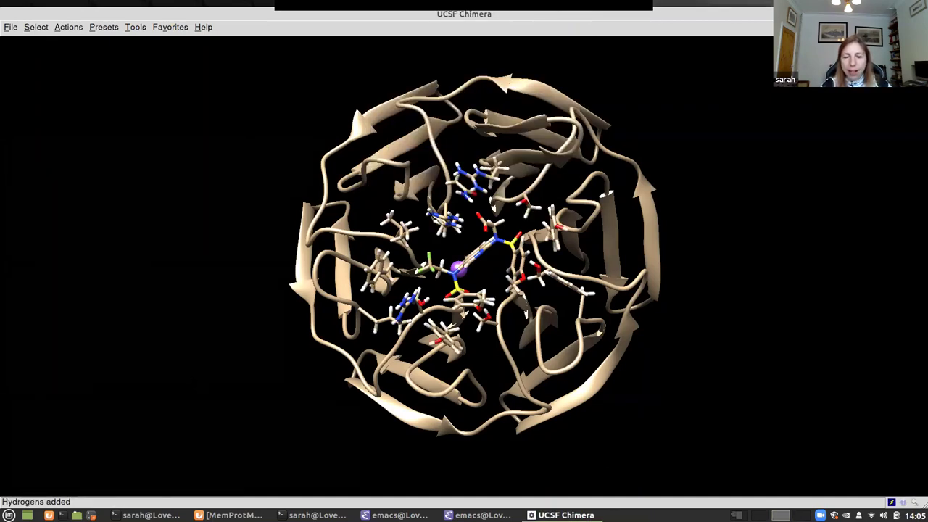
Examine the hydrogens added around the ligand and its neighbouring residues, and quit Chimera without saving.
{"action": "mouse_move", "coordinate": [448, 239]}
{"action": "left_mouse_down"}
{"action": "mouse_move", "coordinate": [448, 387]}
{"action": "mouse_move", "coordinate": [448, 243]}
{"action": "left_mouse_up"}
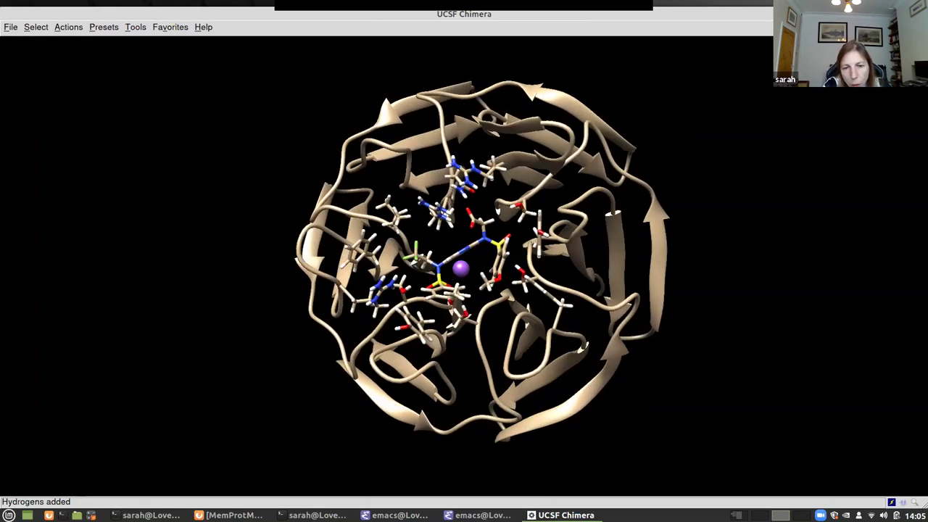
{"action": "scroll", "coordinate": [458, 270], "scroll_direction": "up", "scroll_amount": 5}
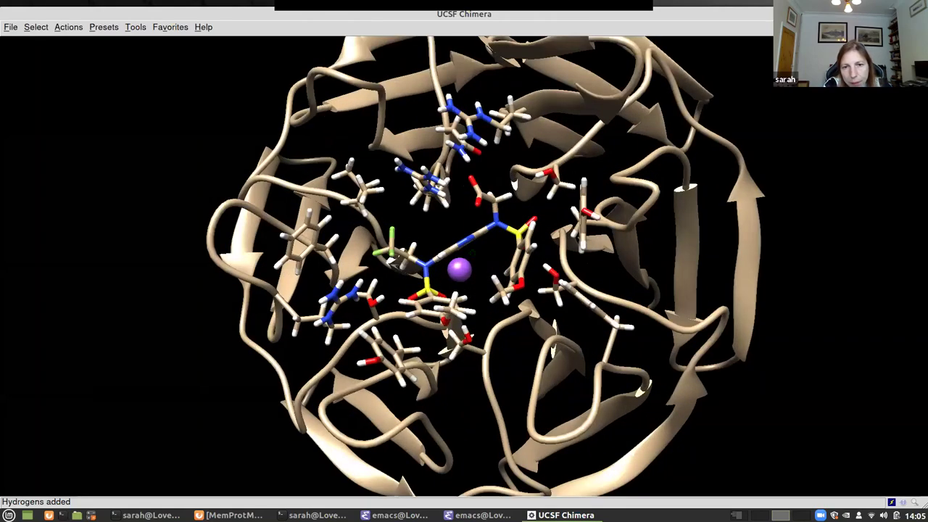
{"action": "left_click_drag", "start_coordinate": [457, 271], "coordinate": [498, 249]}
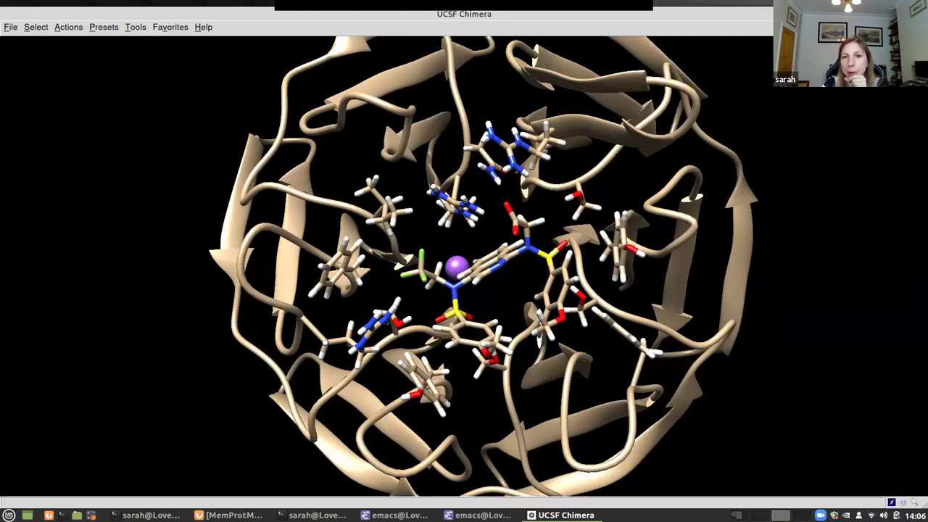
{"action": "left_click_drag", "start_coordinate": [87, 167], "coordinate": [78, 118]}
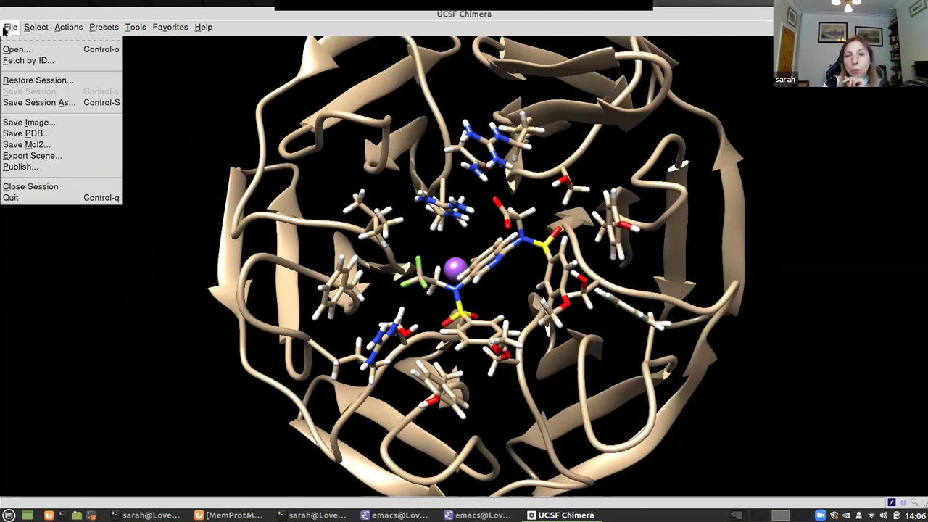
{"action": "left_click", "coordinate": [15, 200]}
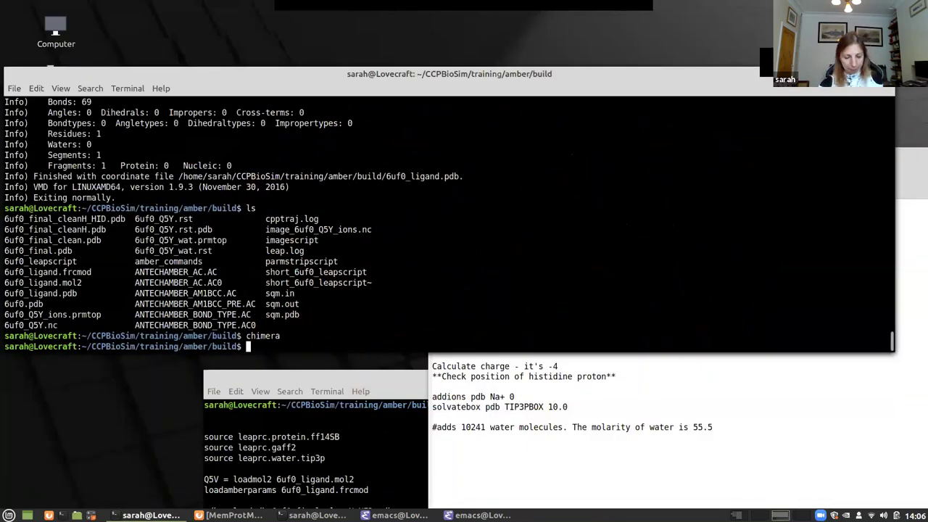
Launch xleap from the terminal and arrange its window beside the terminal showing short_6uf0_leapscript.
{"action": "type", "text": "xleap -"}
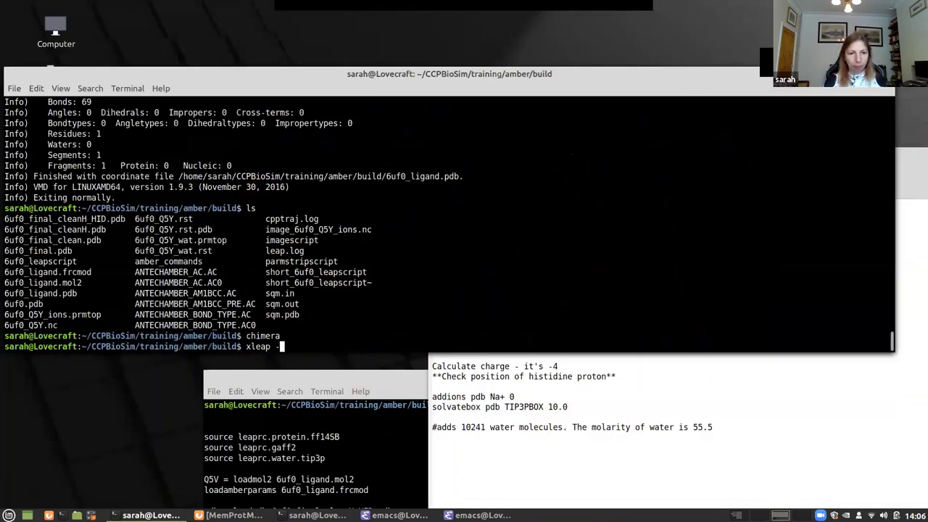
{"action": "key", "text": "BackSpace"}
{"action": "key", "text": "BackSpace"}
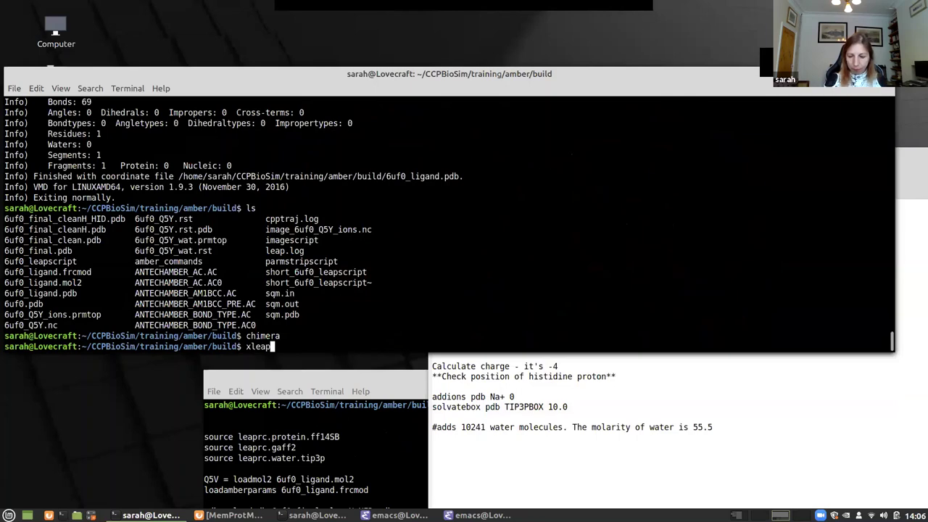
{"action": "key", "text": "Return"}
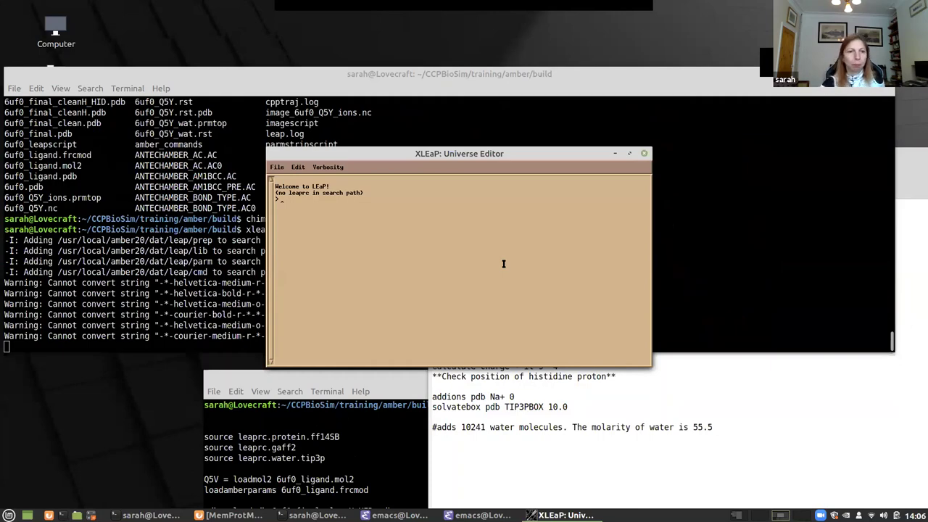
{"action": "left_click_drag", "start_coordinate": [348, 148], "coordinate": [172, 100]}
{"action": "left_click_drag", "start_coordinate": [308, 379], "coordinate": [607, 111]}
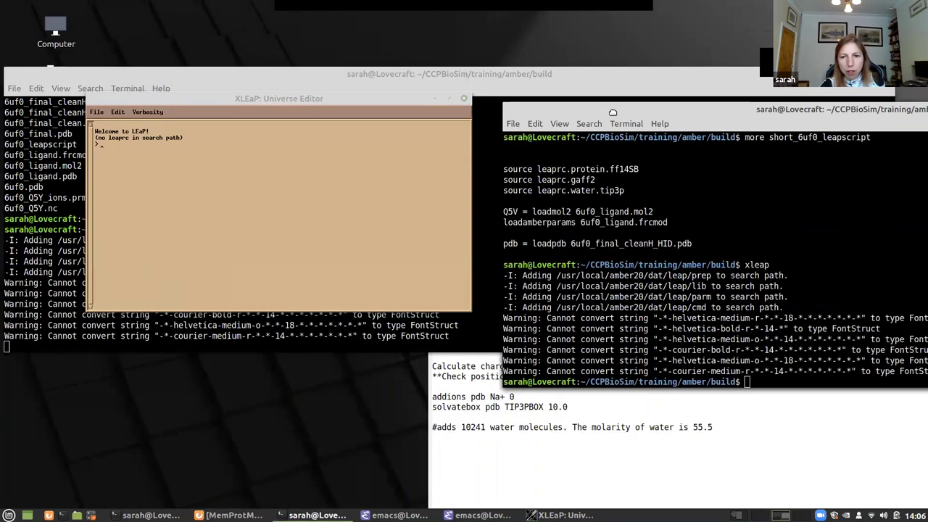
{"action": "left_click_drag", "start_coordinate": [303, 100], "coordinate": [295, 219]}
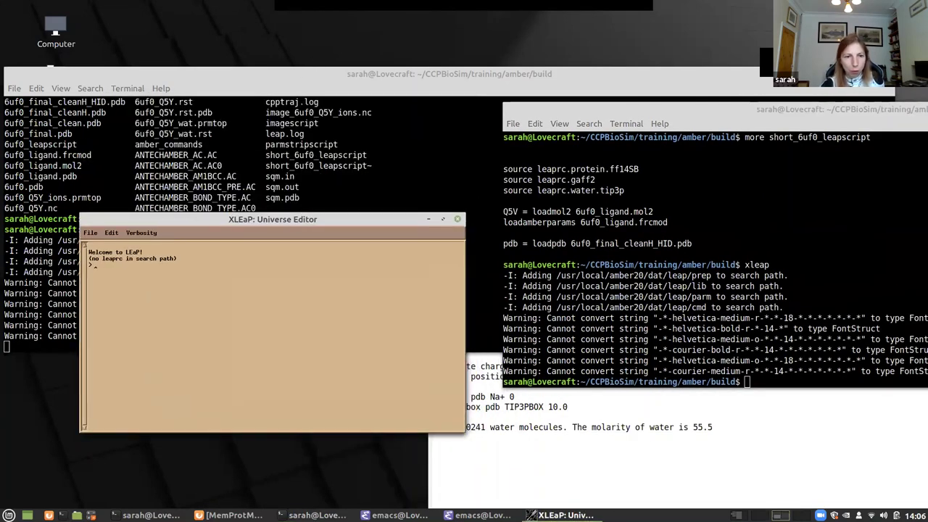
Load the protein force field in XLEaP with "source leaprc.protein.ff14SB".
{"action": "type", "text": "sour"}
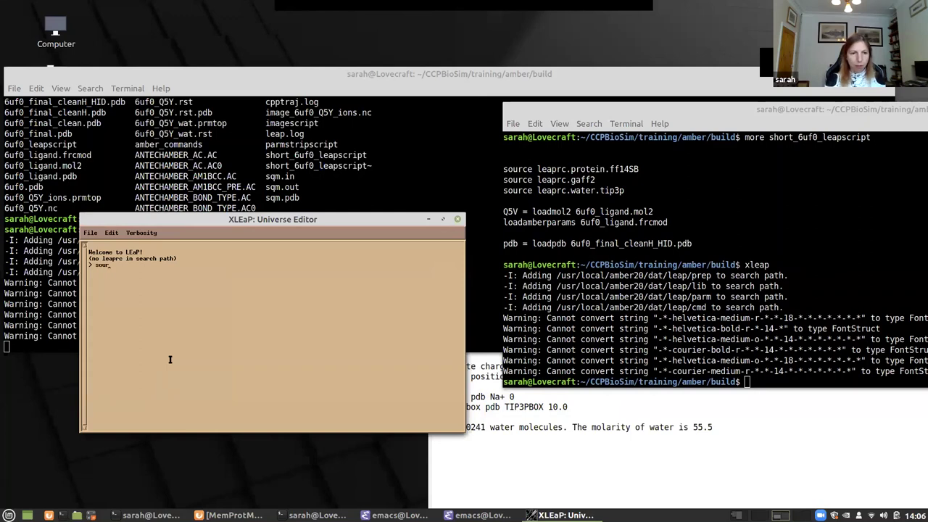
{"action": "type", "text": "ce leaprc."}
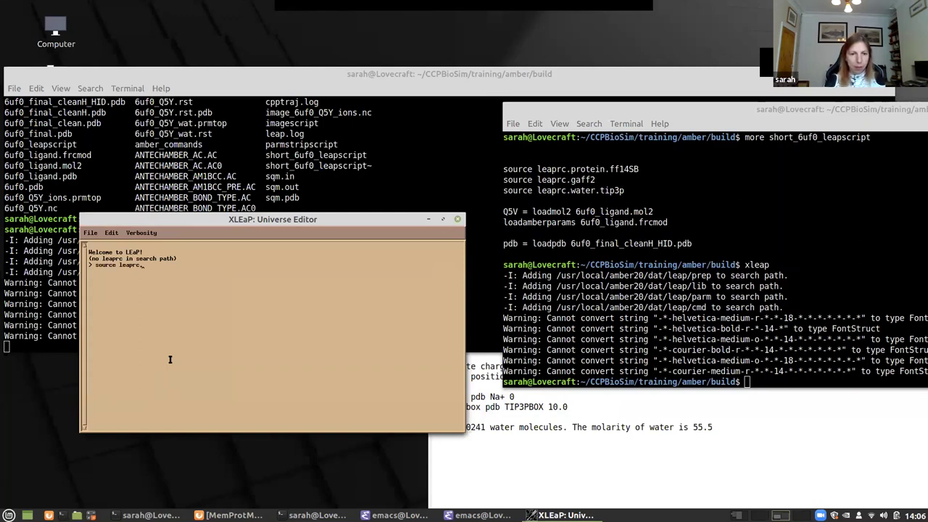
{"action": "type", "text": "protein.f"}
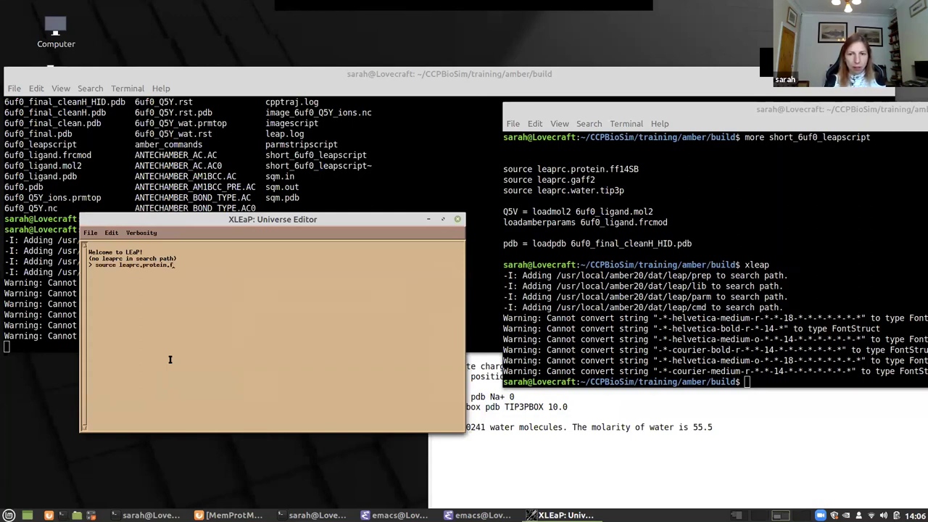
{"action": "type", "text": "f14S"}
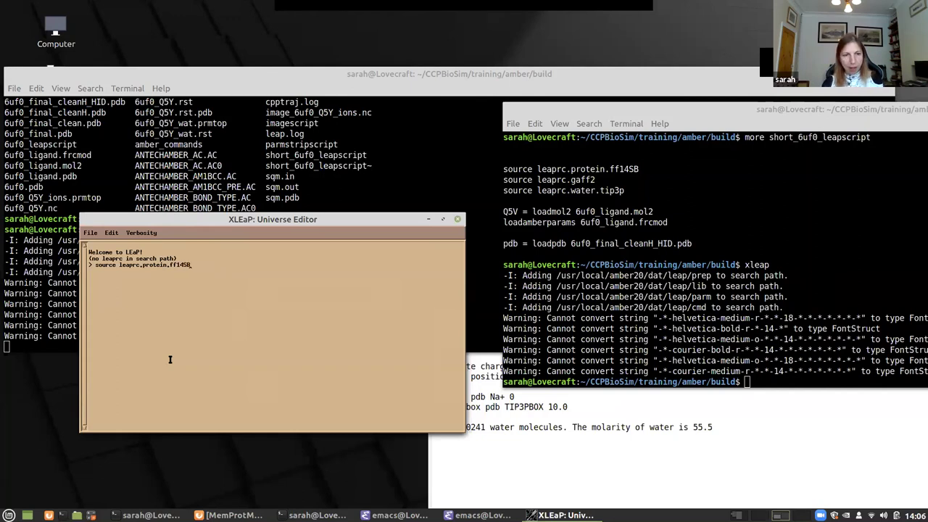
{"action": "type", "text": "B"}
{"action": "key", "text": "Return"}
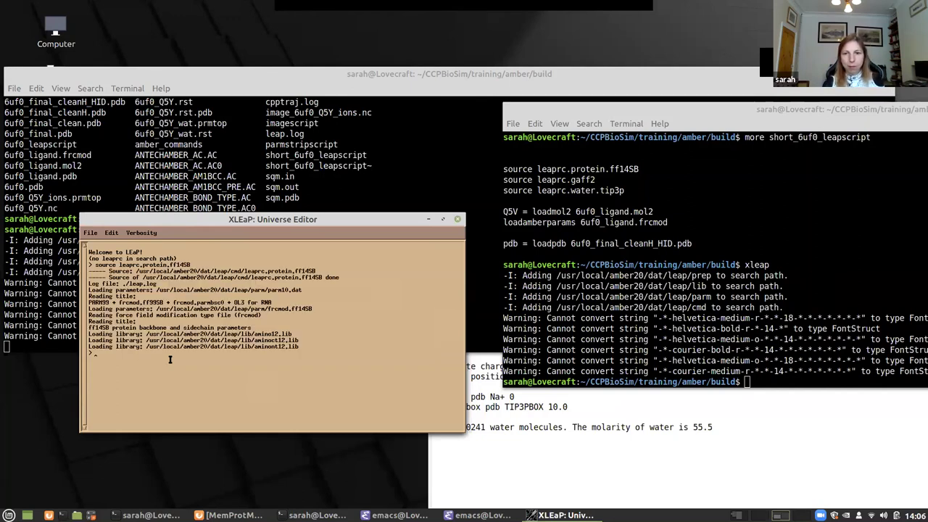
Load the general force field for the ligand in XLEaP with "source leaprc.gaff2".
{"action": "type", "text": "sourc"}
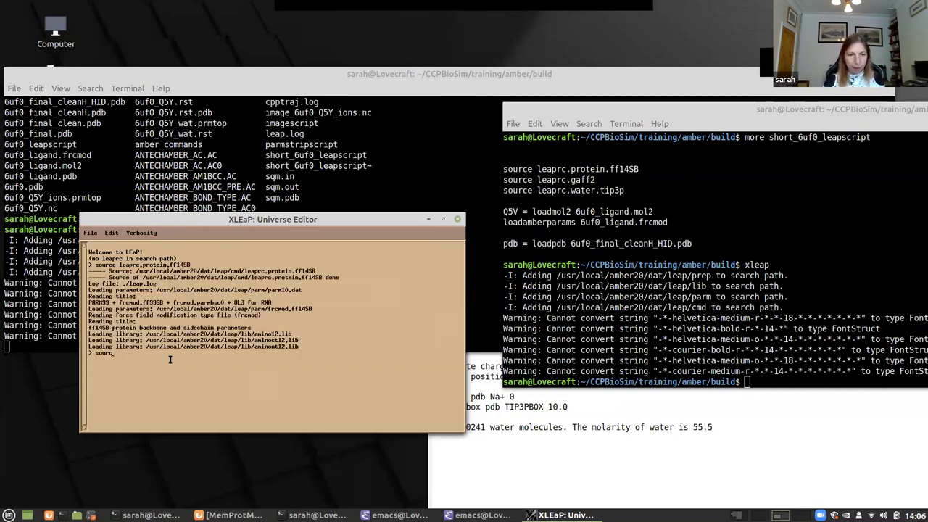
{"action": "type", "text": "e leaprc.gaff2"}
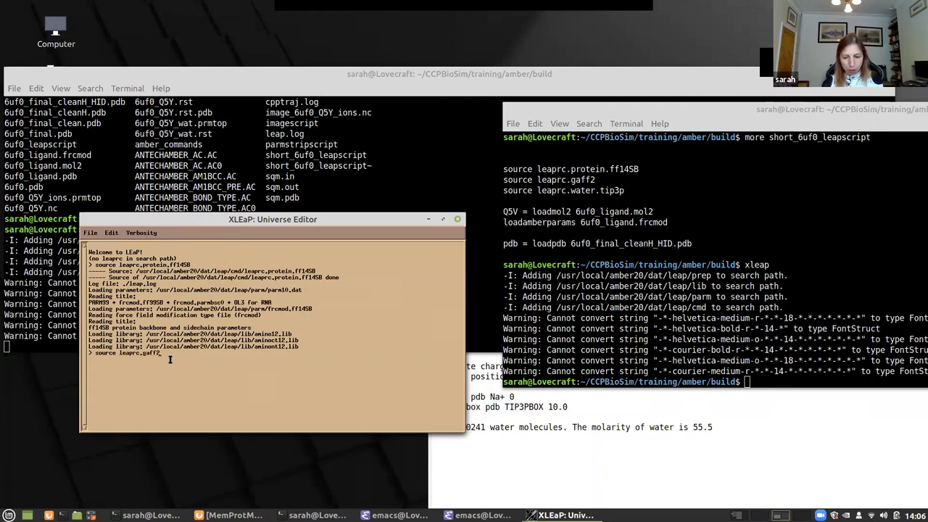
{"action": "key", "text": "Return"}
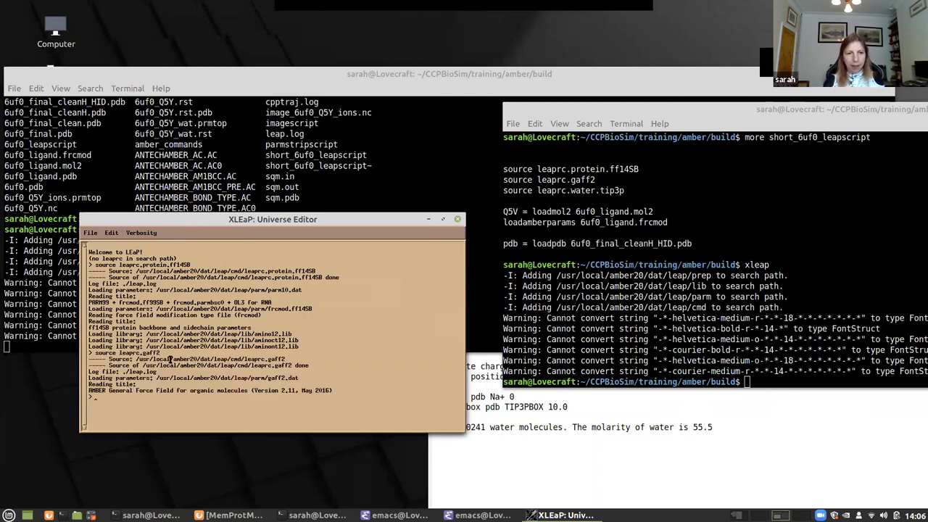
Load the TIP3P water model parameters with "source leaprc.water.tip3p".
{"action": "type", "text": "source leaprc"}
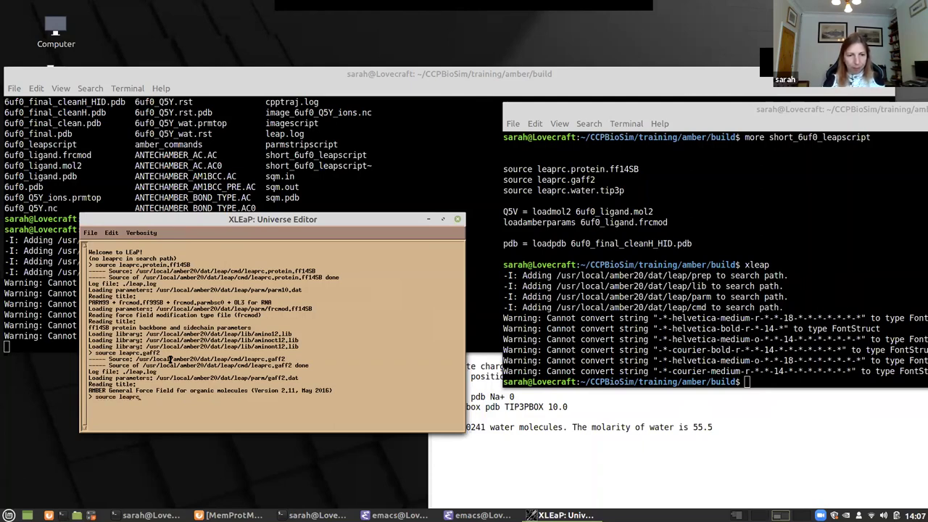
{"action": "type", "text": ".water.t"}
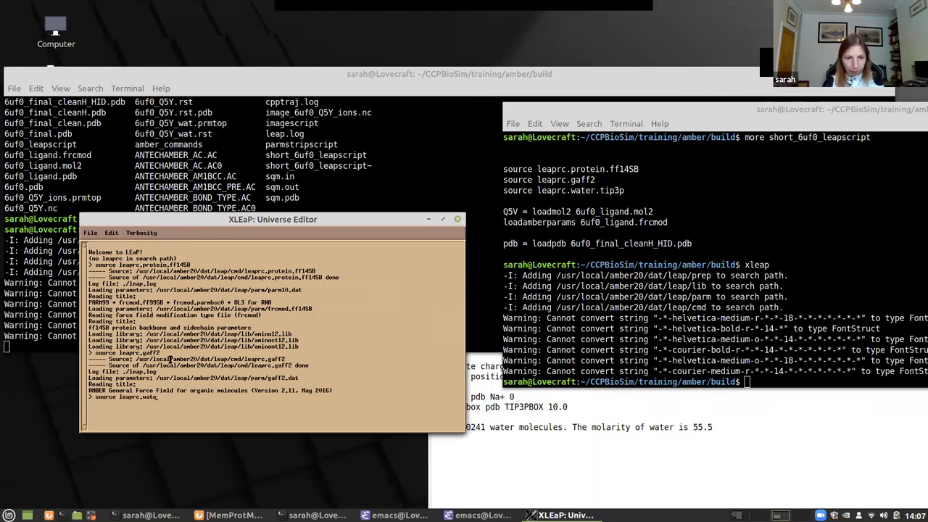
{"action": "key", "text": "BackSpace"}
{"action": "key", "text": "BackSpace"}
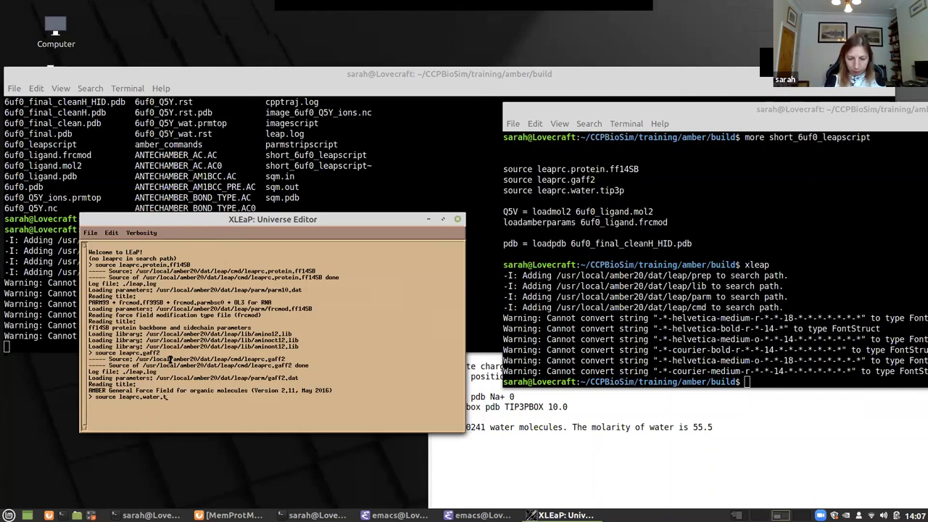
{"action": "type", "text": "ip3p"}
{"action": "key", "text": "Return"}
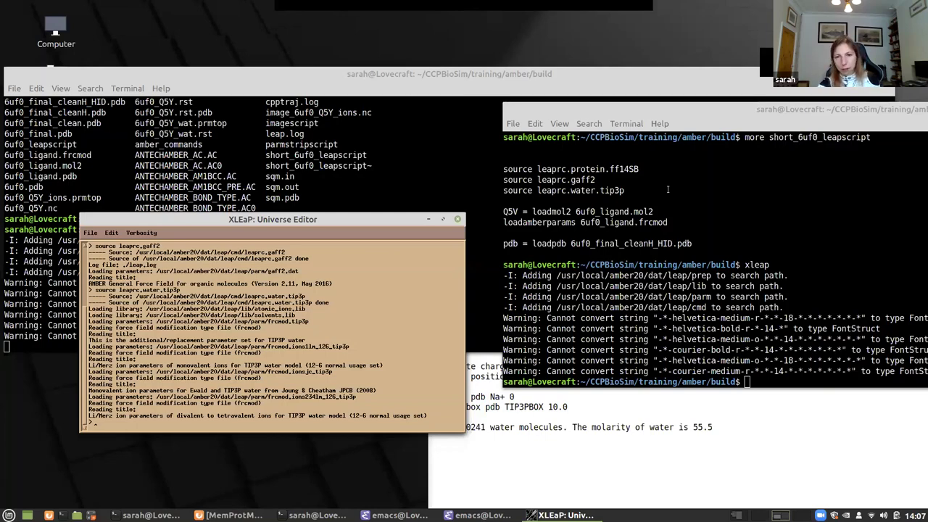
Load the ligand structure into the unit Q5V with "Q5V = loadmol2 6uf0_ligand.mol2".
{"action": "left_click_drag", "start_coordinate": [377, 220], "coordinate": [366, 167]}
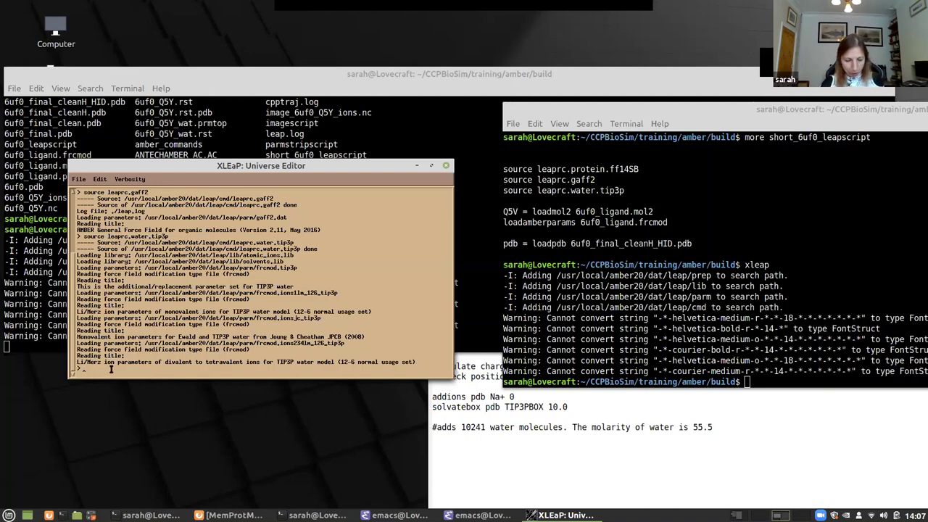
{"action": "type", "text": "Q5"}
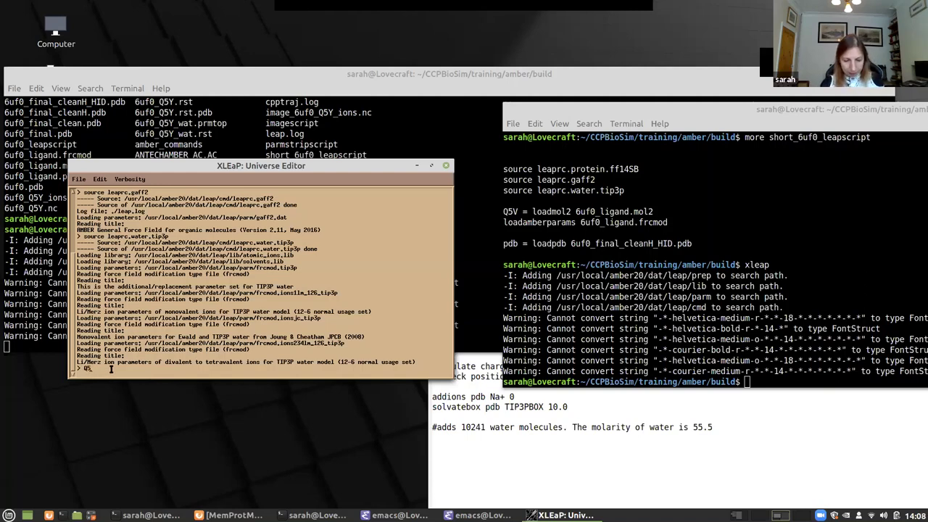
{"action": "type", "text": "V = load"}
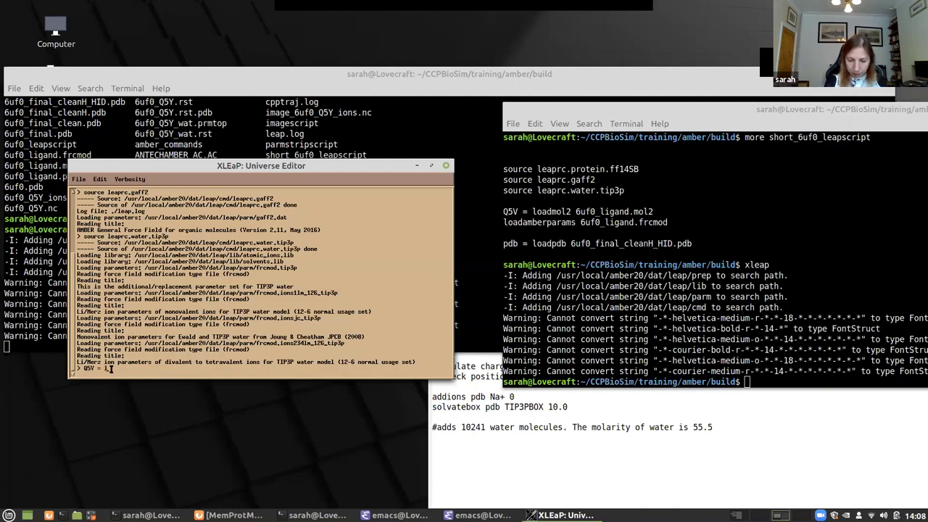
{"action": "type", "text": "mol2"}
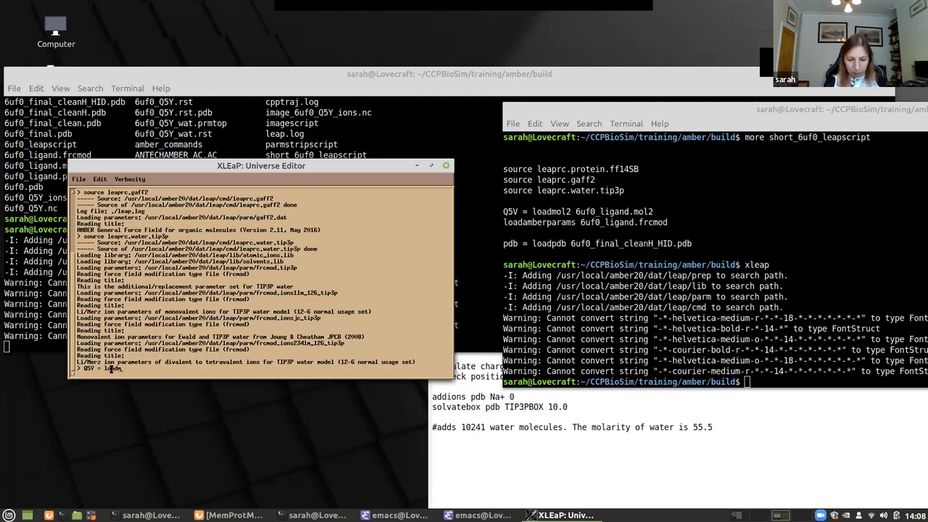
{"action": "type", "text": " 6"}
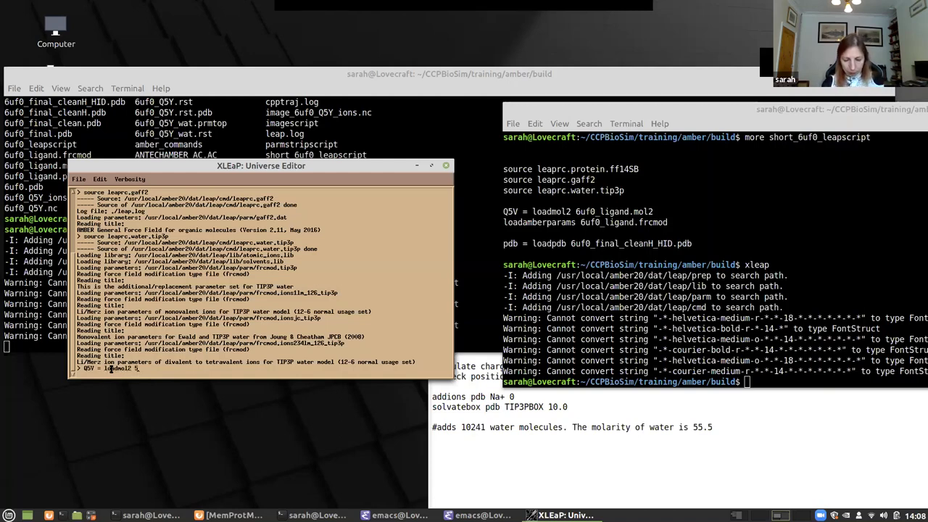
{"action": "type", "text": "uf0"}
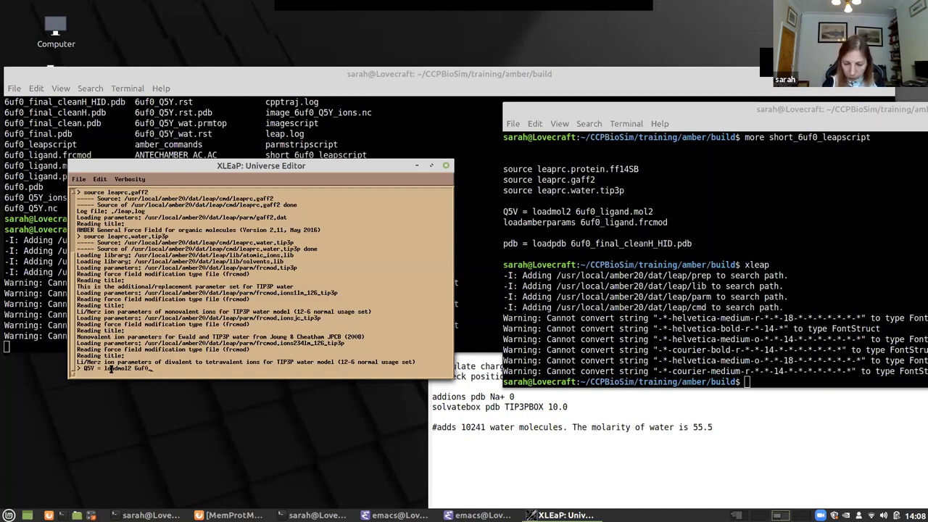
{"action": "type", "text": "_ligand.mol"}
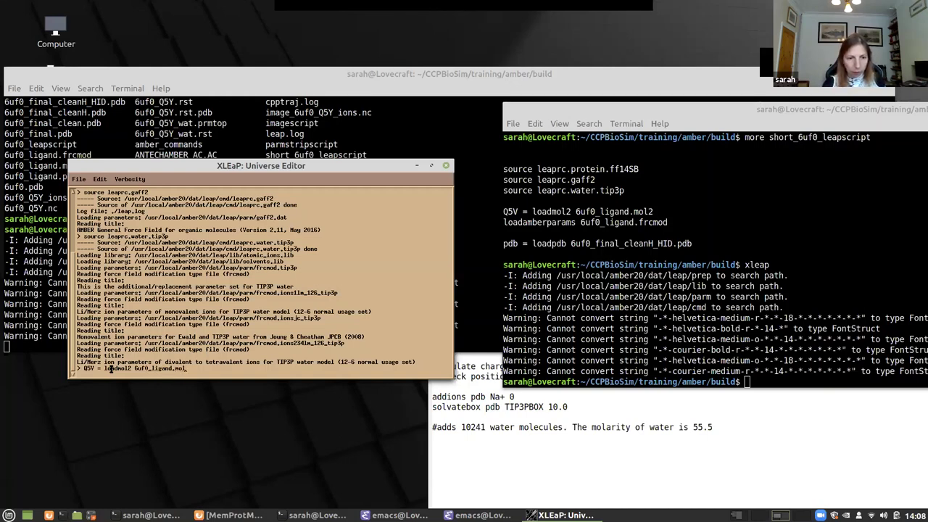
{"action": "type", "text": "2"}
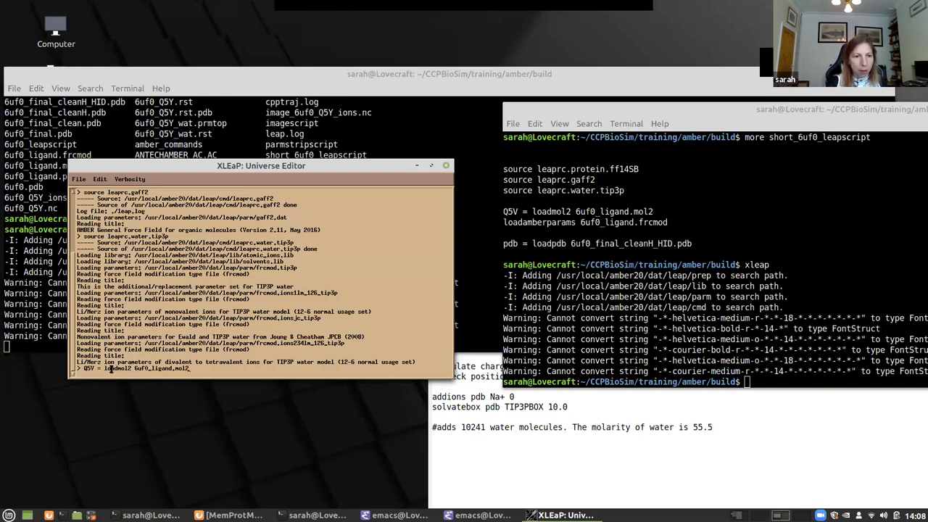
{"action": "key", "text": "Return"}
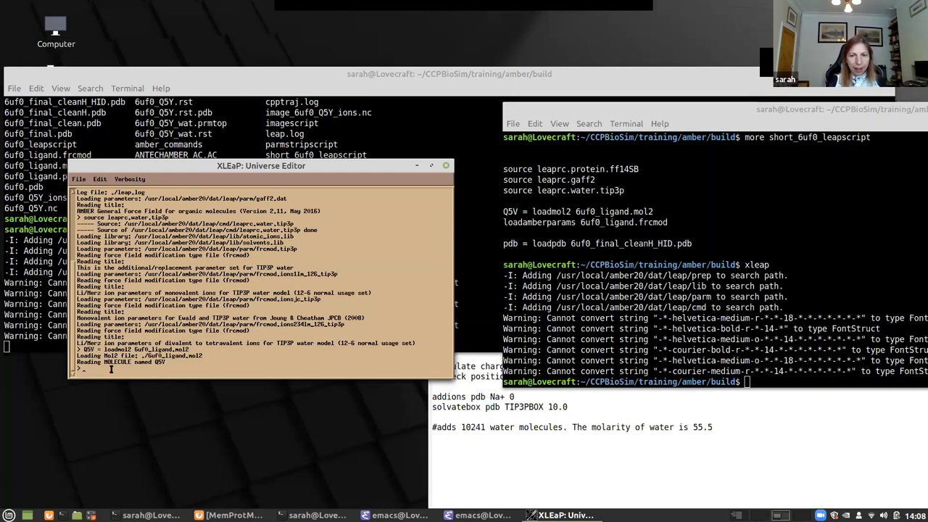
Load the ligand's additional force field parameters with "loadamberparams 6uf0_ligand.frcmod".
{"action": "type", "text": "loadamb"}
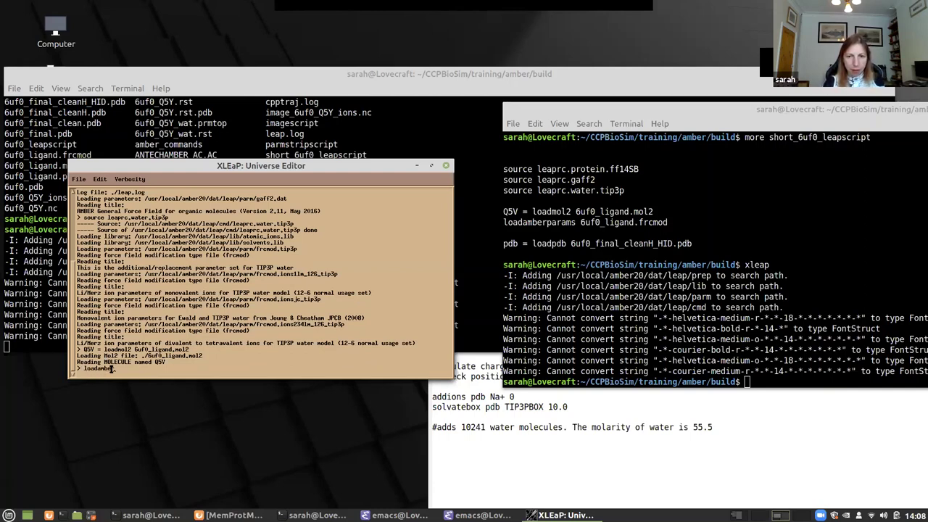
{"action": "key", "text": "BackSpace"}
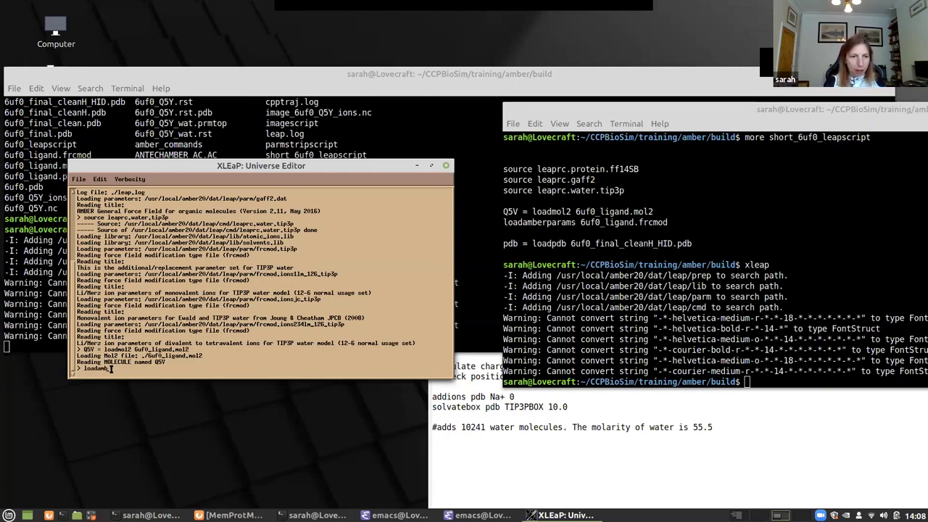
{"action": "type", "text": "be"}
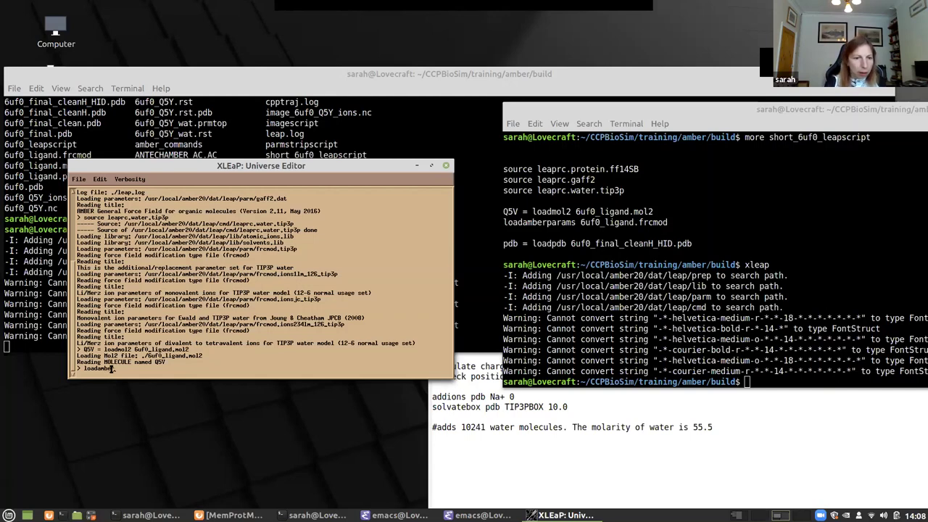
{"action": "type", "text": "rparams"}
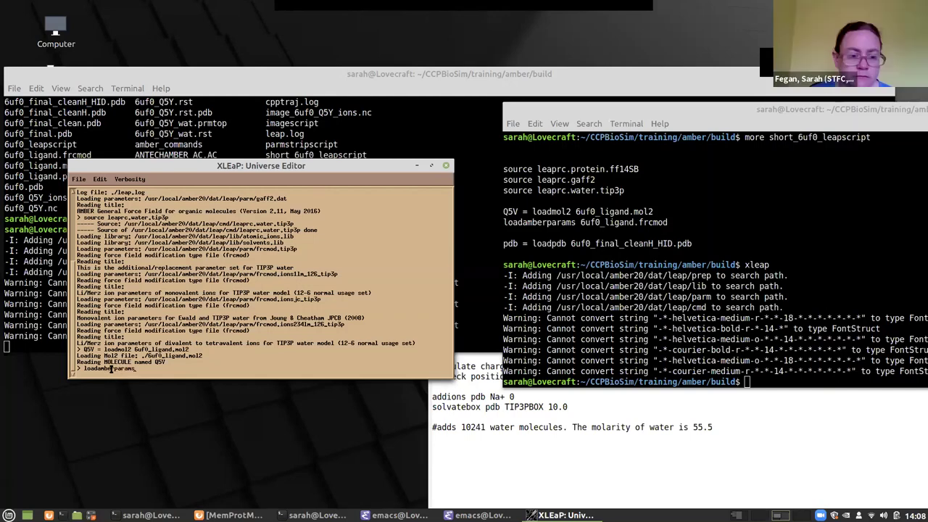
{"action": "type", "text": " 6uf0_"}
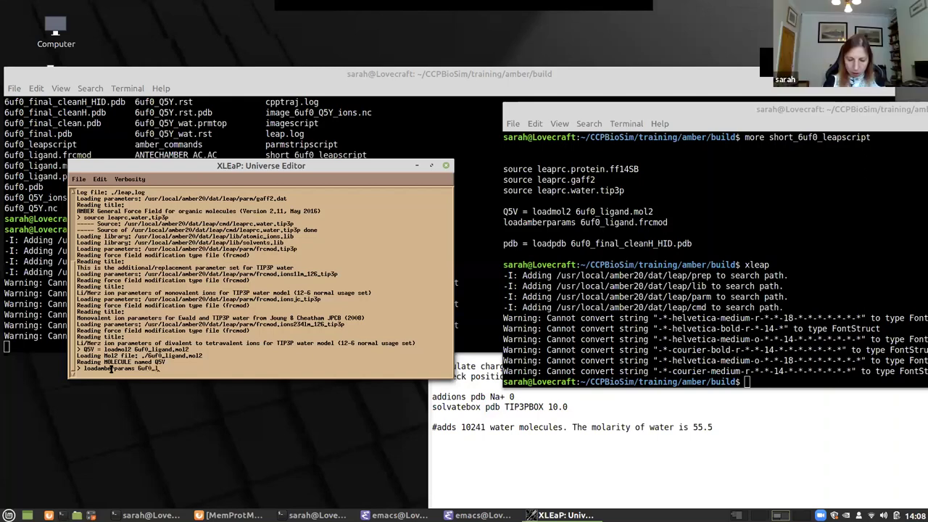
{"action": "type", "text": "ligand.frcmod"}
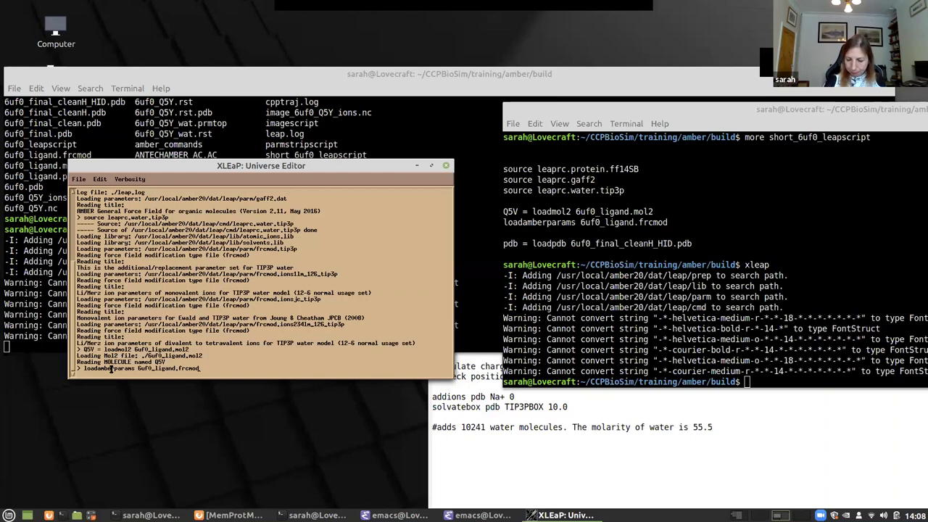
{"action": "key", "text": "Return"}
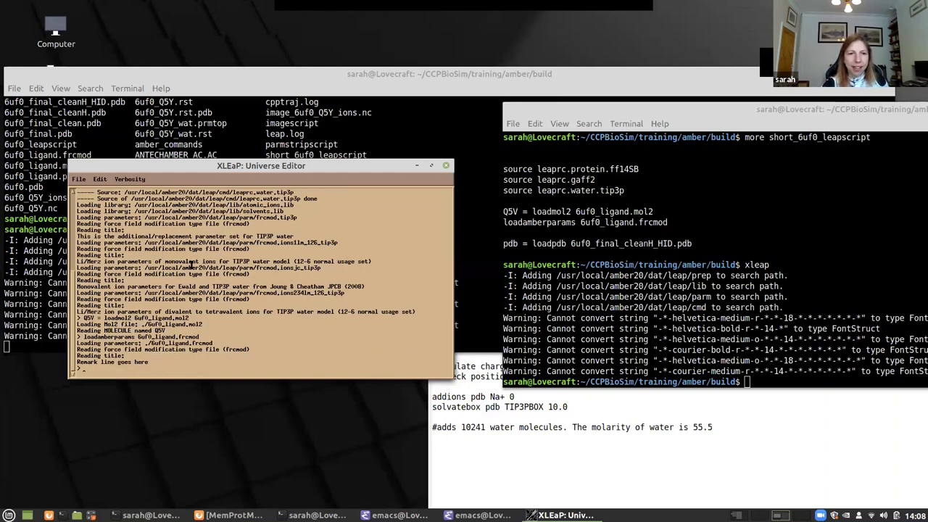
List the units loaded in XLEaP with "list" and look for the ligand unit Q5V among them.
{"action": "left_click_drag", "start_coordinate": [217, 167], "coordinate": [266, 156]}
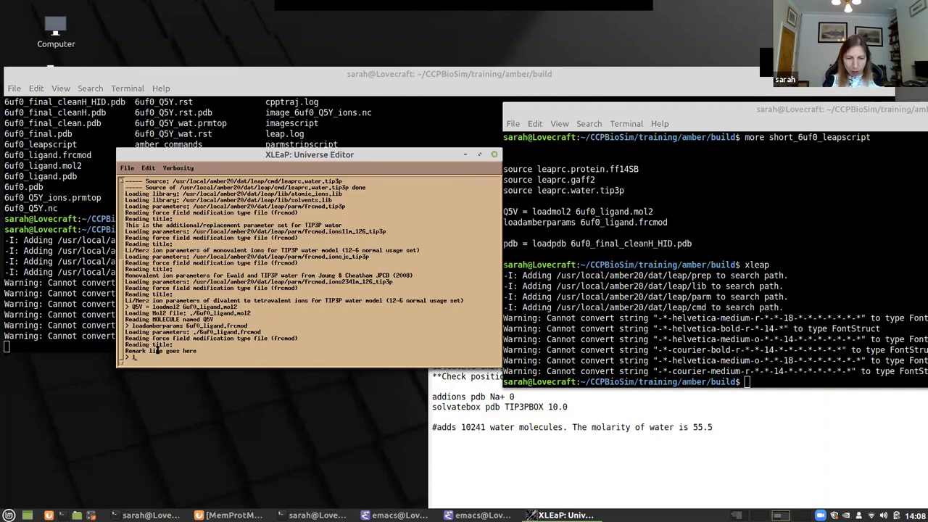
{"action": "key", "text": "Return"}
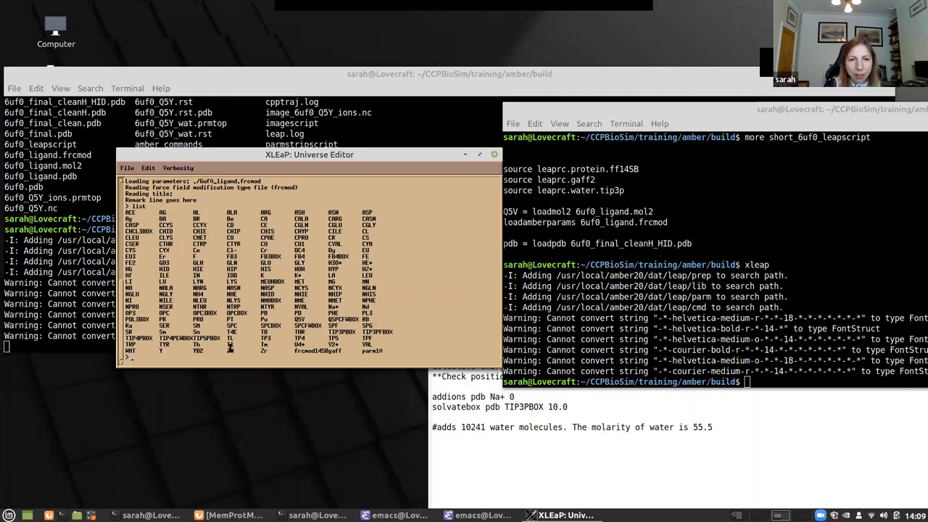
{"action": "triple_click", "coordinate": [294, 316]}
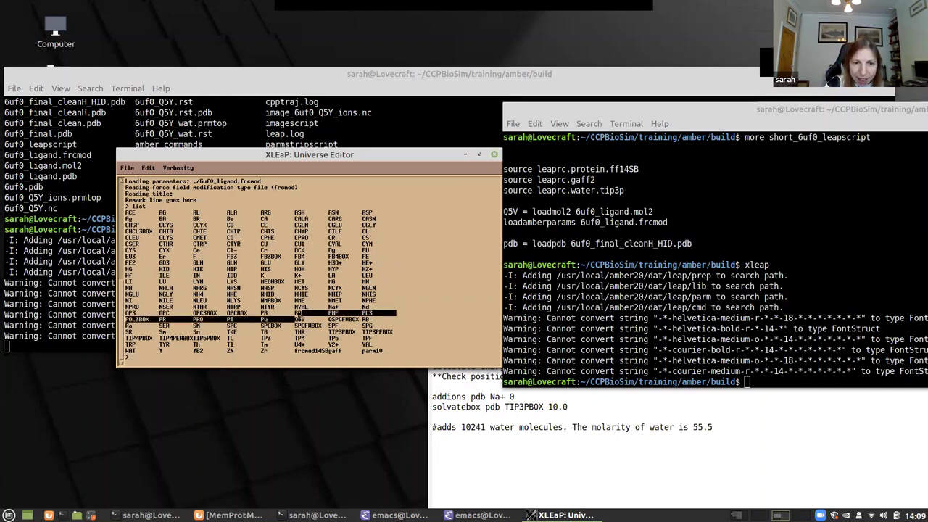
{"action": "double_click", "coordinate": [300, 319]}
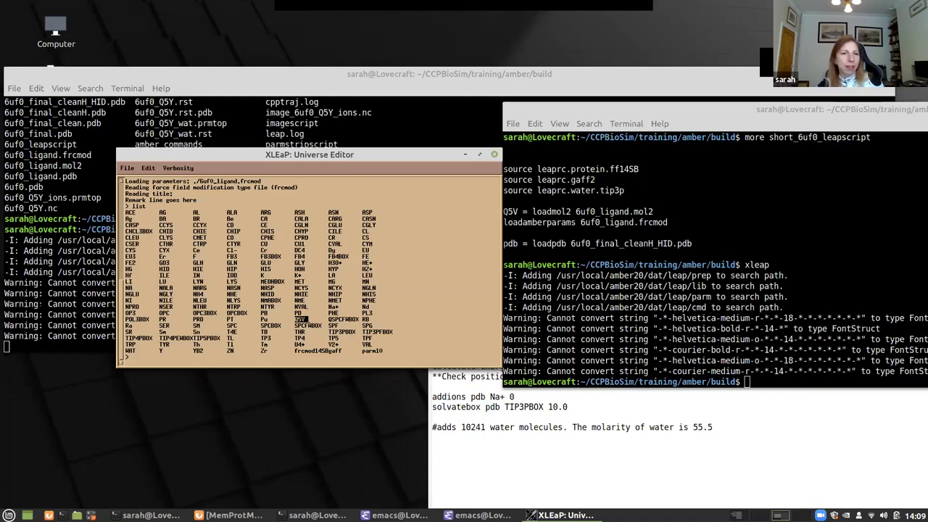
{"action": "left_click", "coordinate": [186, 354]}
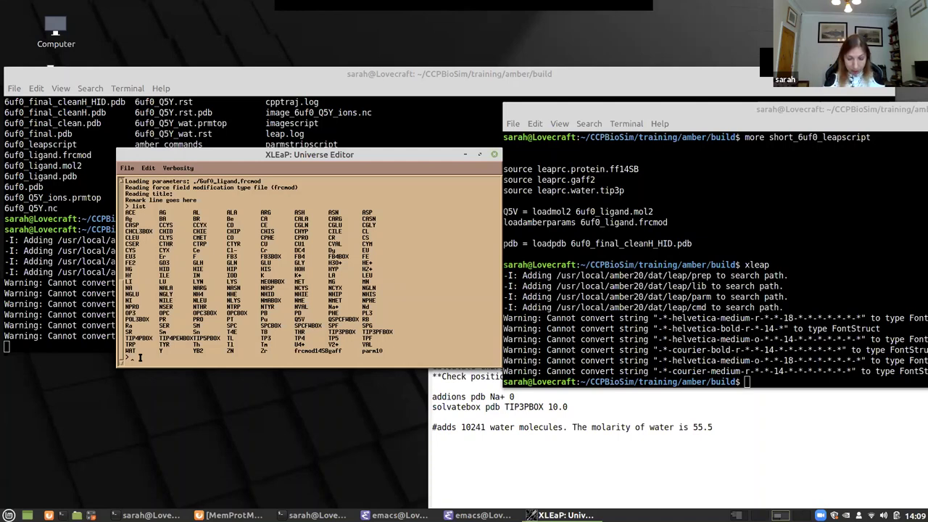
Try to load the protonated structure into the unit pdb with "pdb = loadpdb 5uf0_final_cleanH.pdb".
{"action": "type", "text": "pdb = lo"}
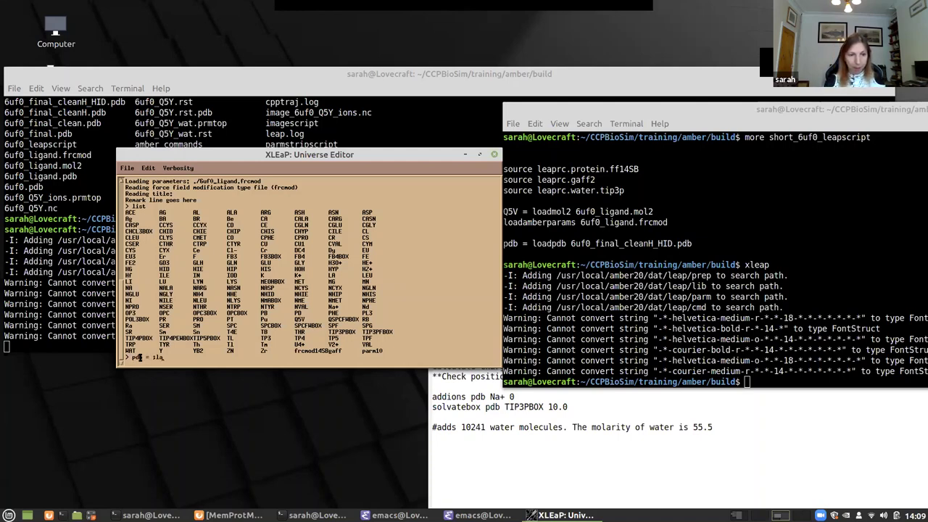
{"action": "type", "text": "dpd"}
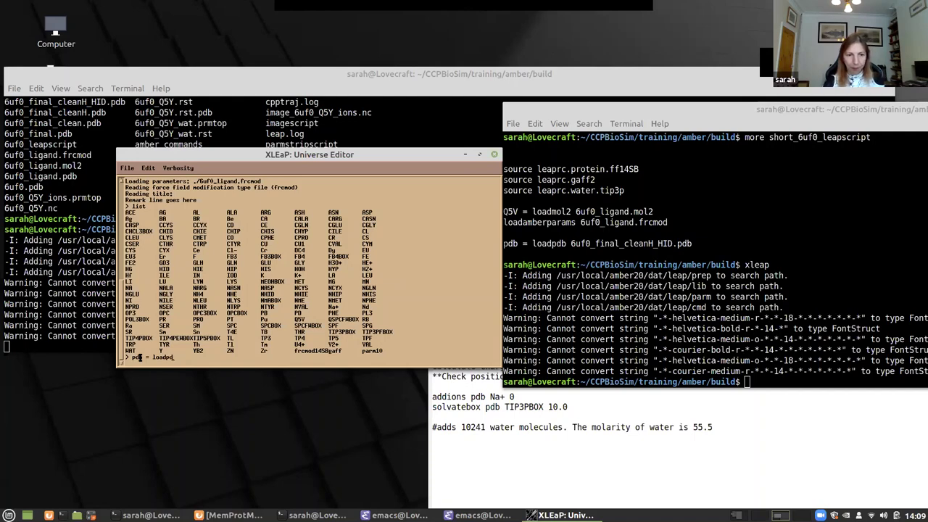
{"action": "type", "text": "b 6"}
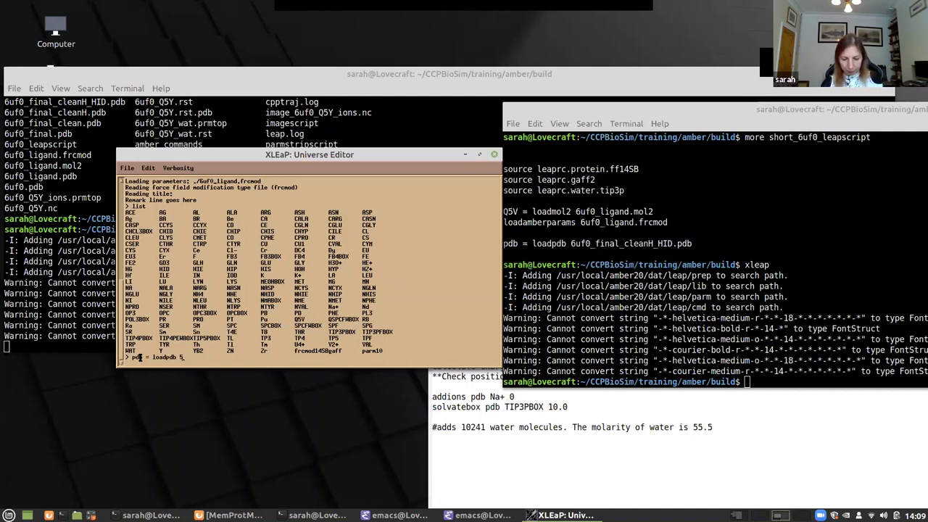
{"action": "type", "text": "uf0_fina"}
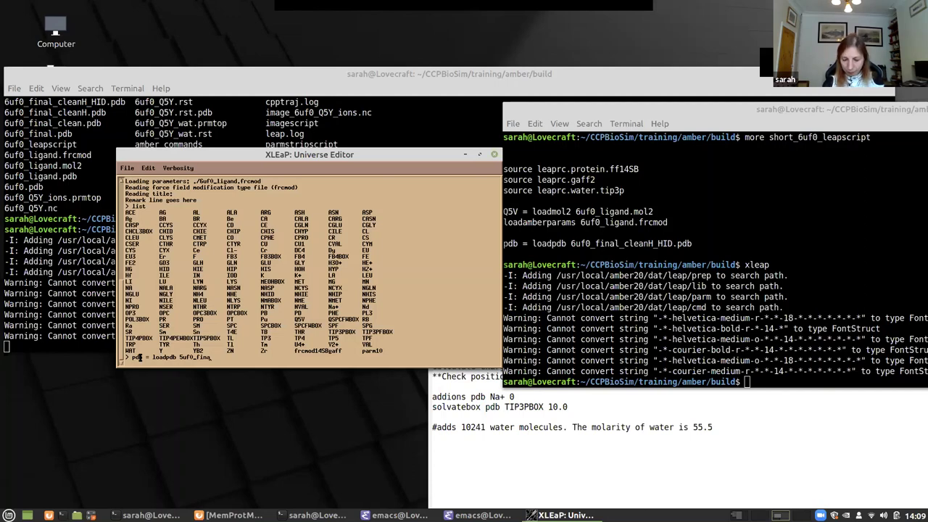
{"action": "type", "text": "l"}
{"action": "type", "text": "_clean"}
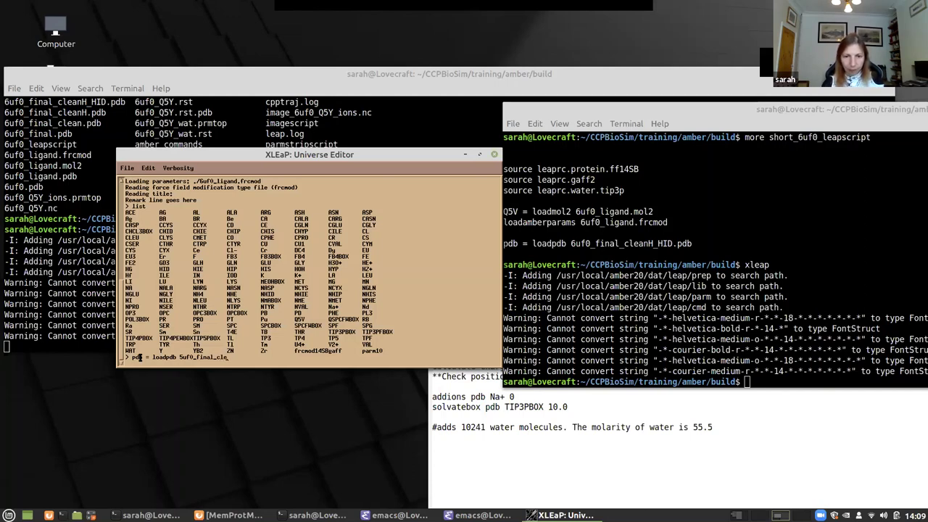
{"action": "type", "text": "H.pdb"}
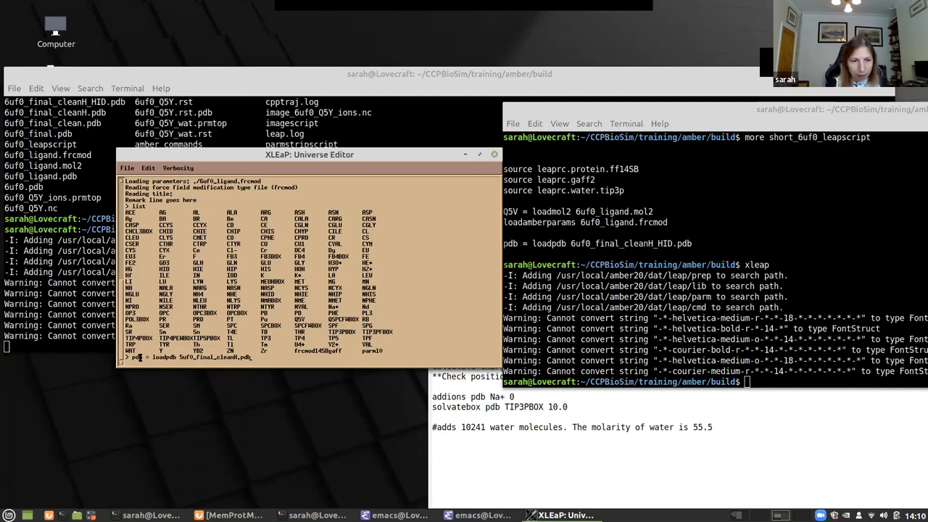
{"action": "key", "text": "Return"}
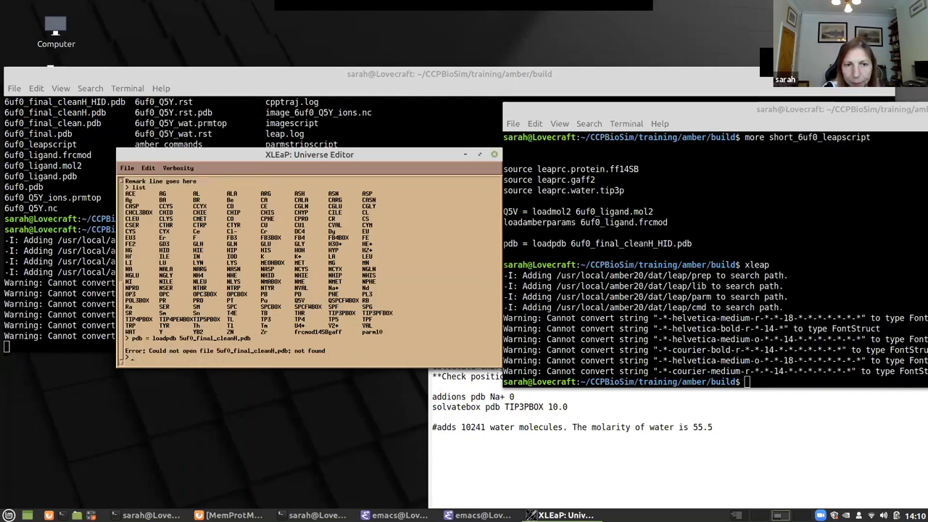
Load the protonated structure into the unit pdb with "pdb = loadpdb 6uf0_final_cleanH.pdb".
{"action": "left_click_drag", "start_coordinate": [391, 154], "coordinate": [379, 291]}
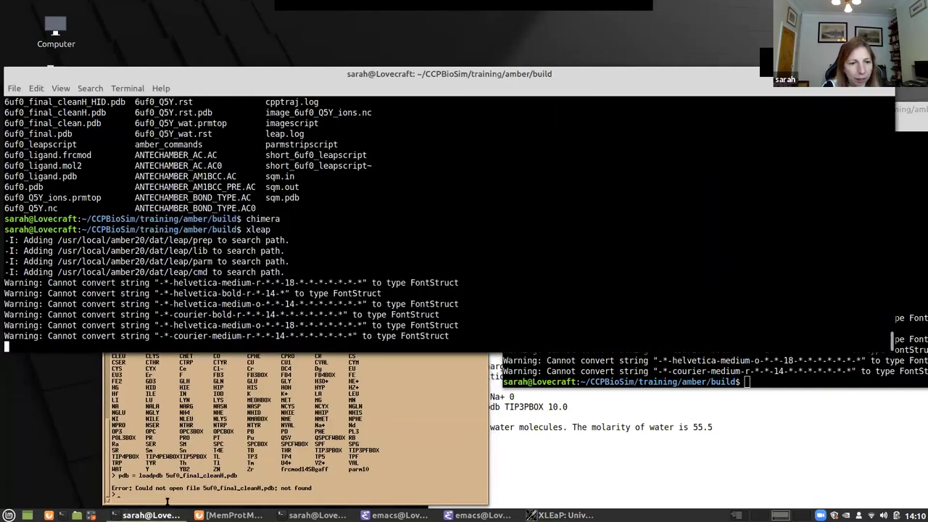
{"action": "left_click", "coordinate": [158, 498]}
{"action": "type", "text": "pdb = "}
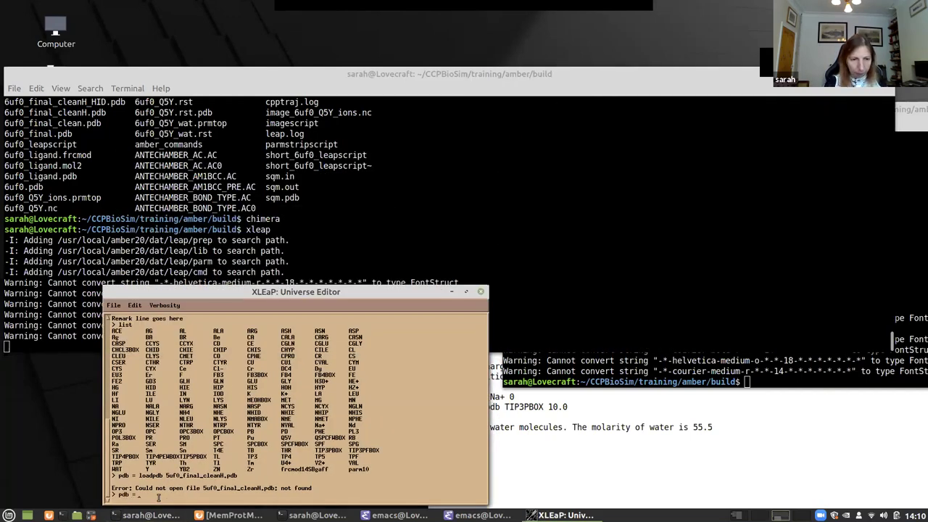
{"action": "type", "text": "loadpdb"}
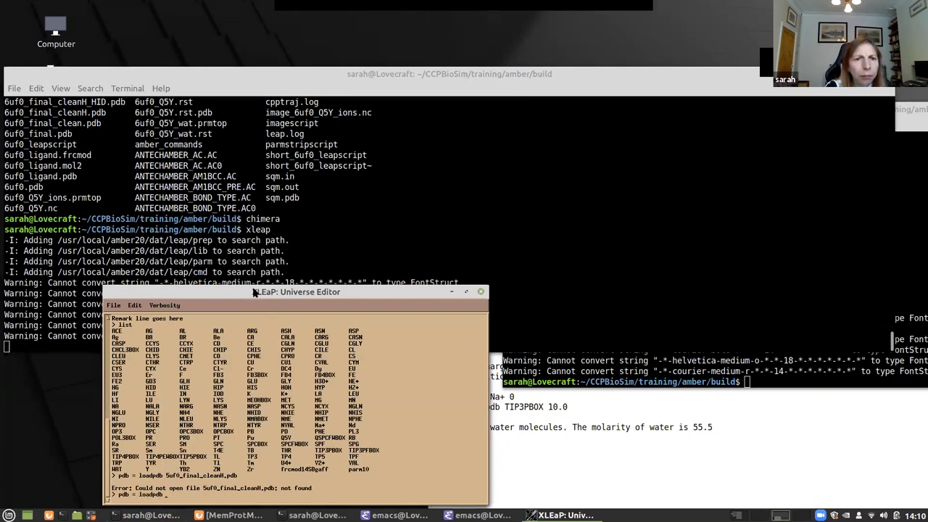
{"action": "left_click_drag", "start_coordinate": [211, 291], "coordinate": [374, 213]}
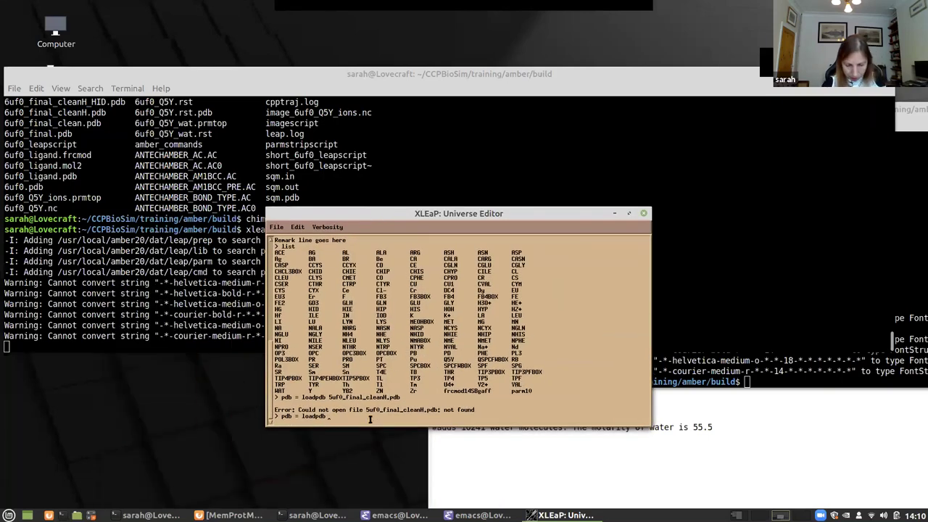
{"action": "type", "text": "6uf0_"}
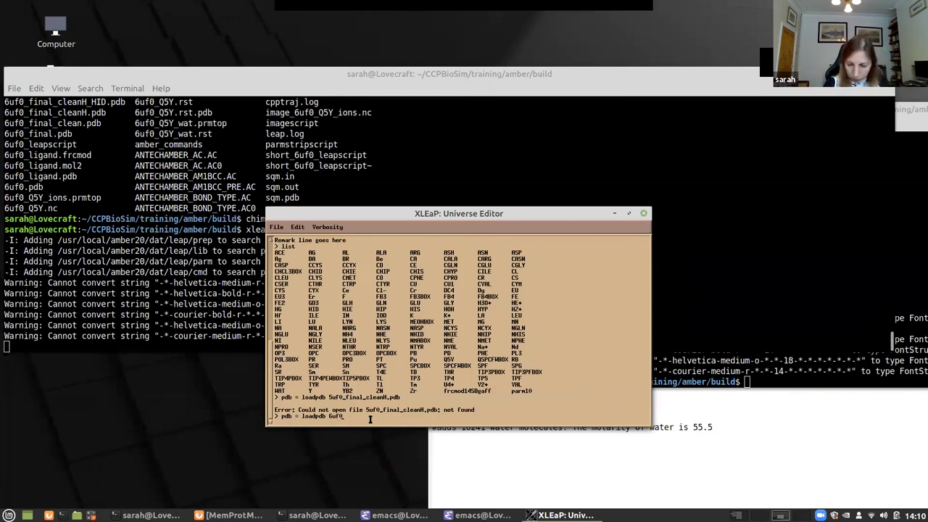
{"action": "type", "text": "fina"}
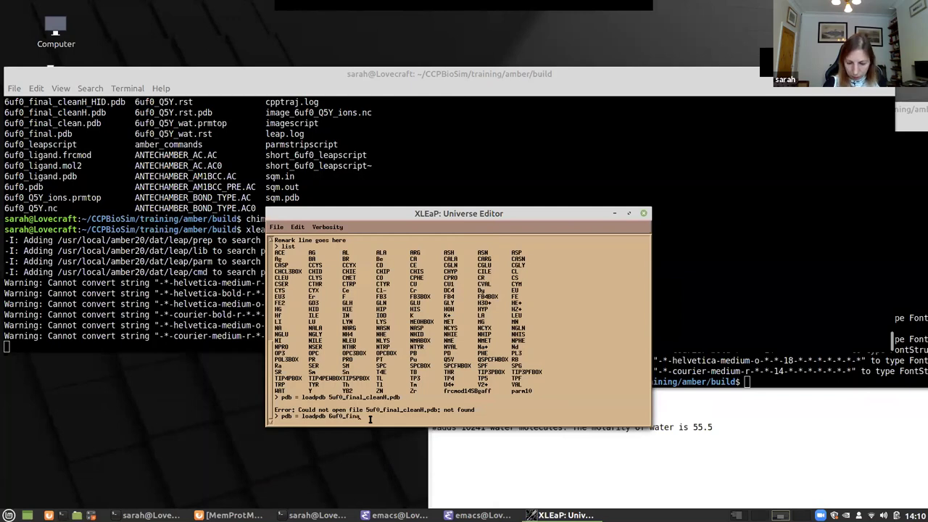
{"action": "type", "text": "l_clea"}
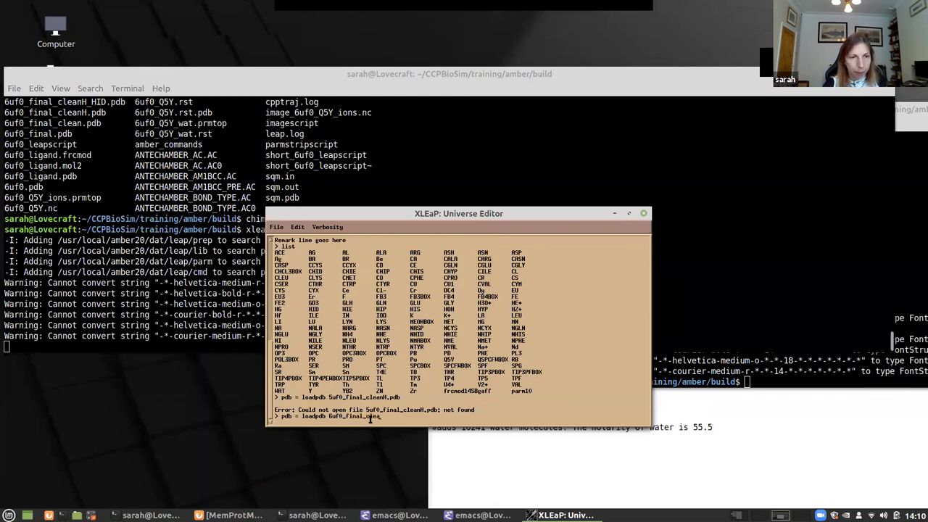
{"action": "type", "text": "n"}
{"action": "type", "text": "H.pdb"}
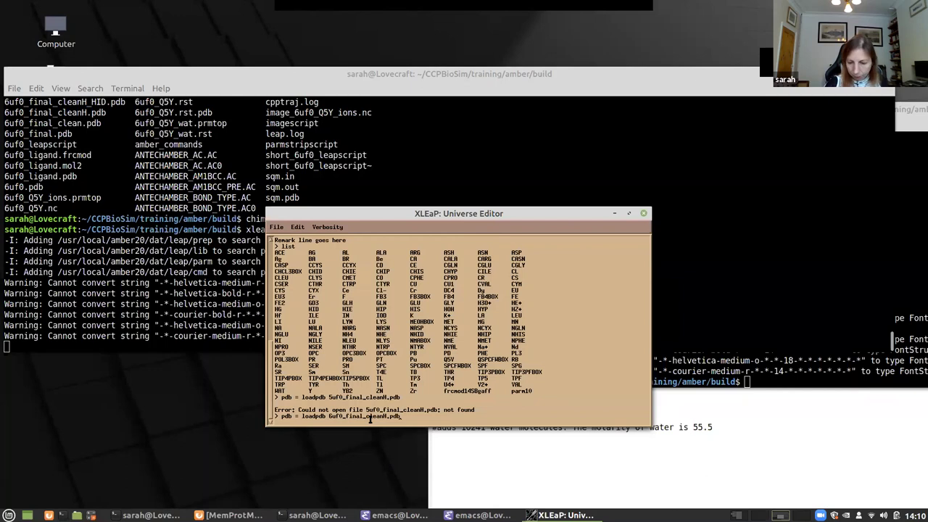
{"action": "key", "text": "Return"}
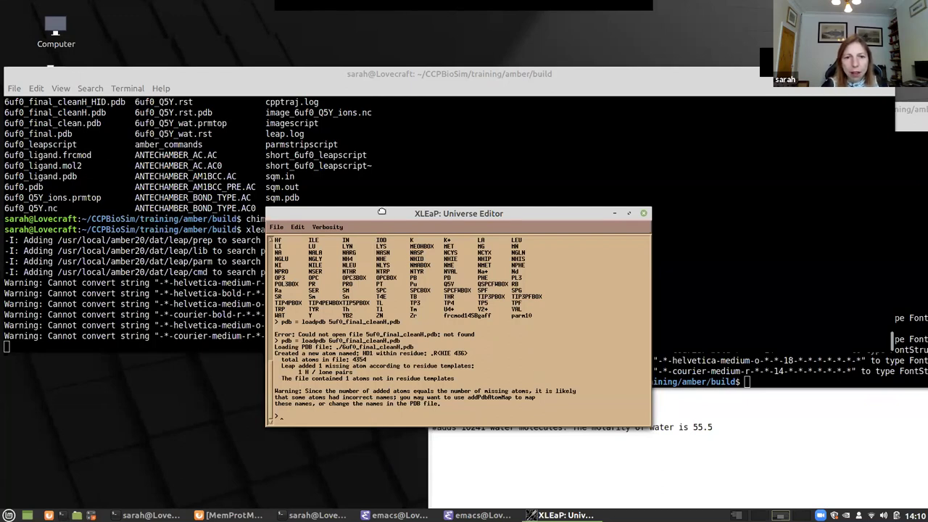
Open the unit pdb in the Unit editor with "edit pdb".
{"action": "left_click_drag", "start_coordinate": [382, 211], "coordinate": [254, 136]}
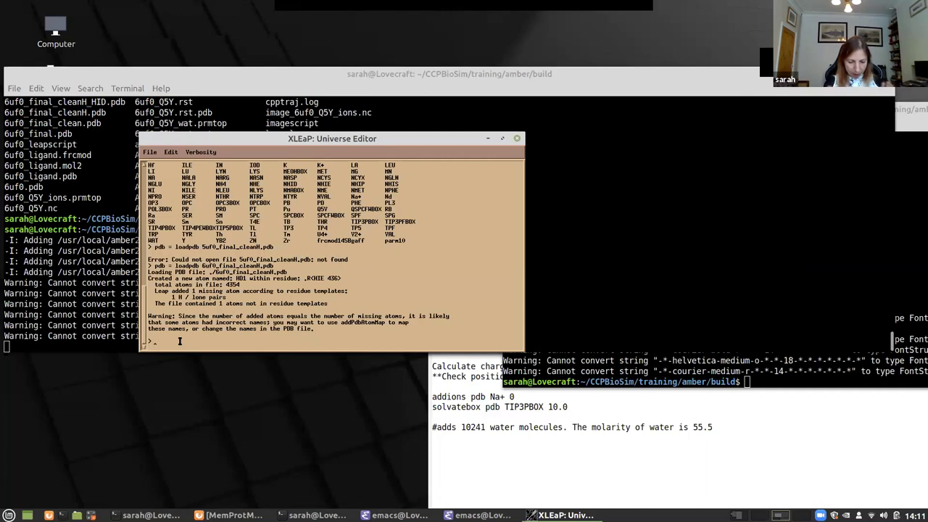
{"action": "type", "text": "edit pd"}
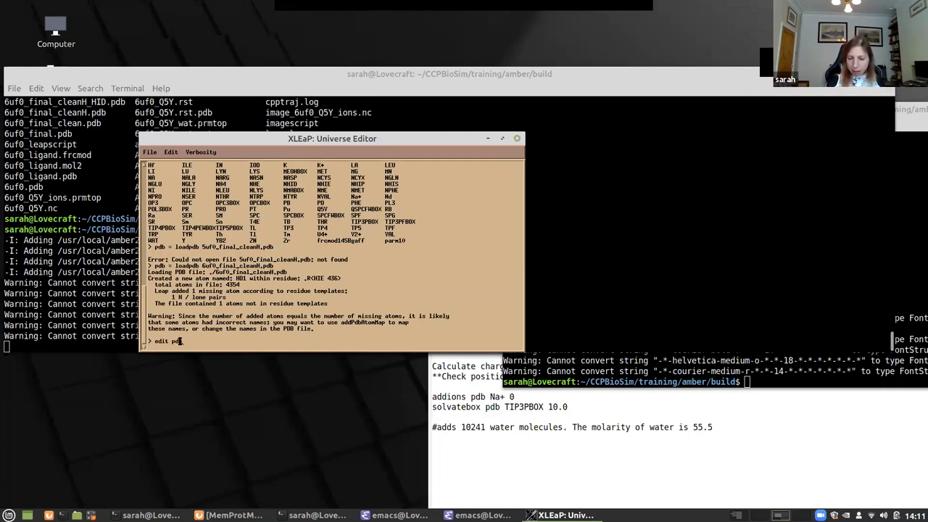
{"action": "type", "text": "b"}
{"action": "key", "text": "Return"}
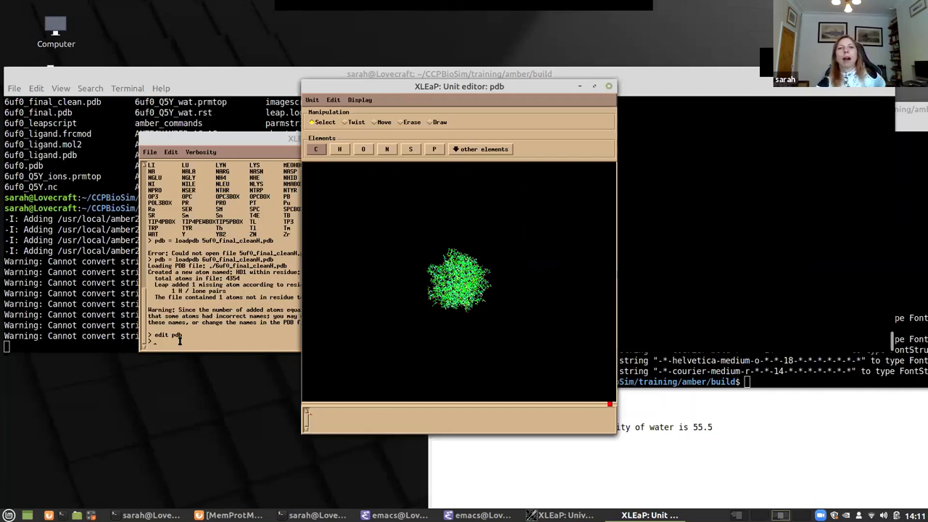
{"action": "left_click_drag", "start_coordinate": [460, 90], "coordinate": [419, 70]}
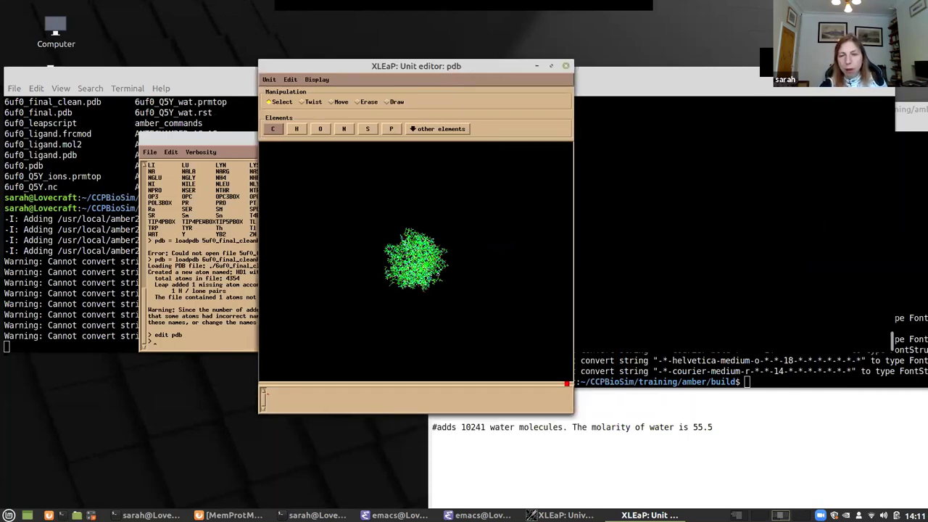
Enlarge the Unit editor to full screen and examine the protein structure from several angles.
{"action": "mouse_move", "coordinate": [417, 260]}
{"action": "left_mouse_down"}
{"action": "mouse_move", "coordinate": [417, 210]}
{"action": "mouse_move", "coordinate": [435, 231]}
{"action": "mouse_move", "coordinate": [520, 192]}
{"action": "mouse_move", "coordinate": [478, 181]}
{"action": "mouse_move", "coordinate": [411, 254]}
{"action": "mouse_move", "coordinate": [417, 286]}
{"action": "mouse_move", "coordinate": [403, 263]}
{"action": "left_mouse_up"}
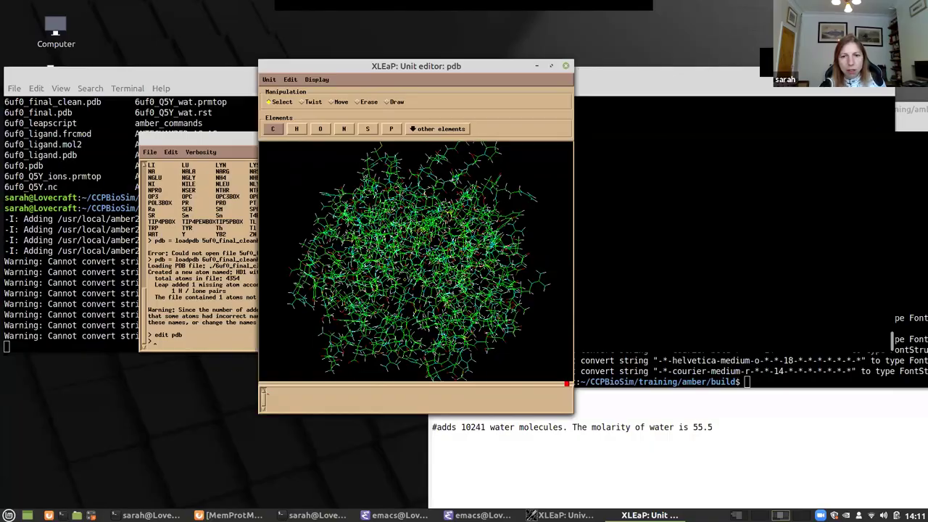
{"action": "left_click", "coordinate": [551, 66]}
{"action": "mouse_move", "coordinate": [463, 276]}
{"action": "left_mouse_down"}
{"action": "mouse_move", "coordinate": [442, 254]}
{"action": "mouse_move", "coordinate": [385, 326]}
{"action": "mouse_move", "coordinate": [384, 363]}
{"action": "mouse_move", "coordinate": [455, 311]}
{"action": "mouse_move", "coordinate": [455, 254]}
{"action": "left_mouse_up"}
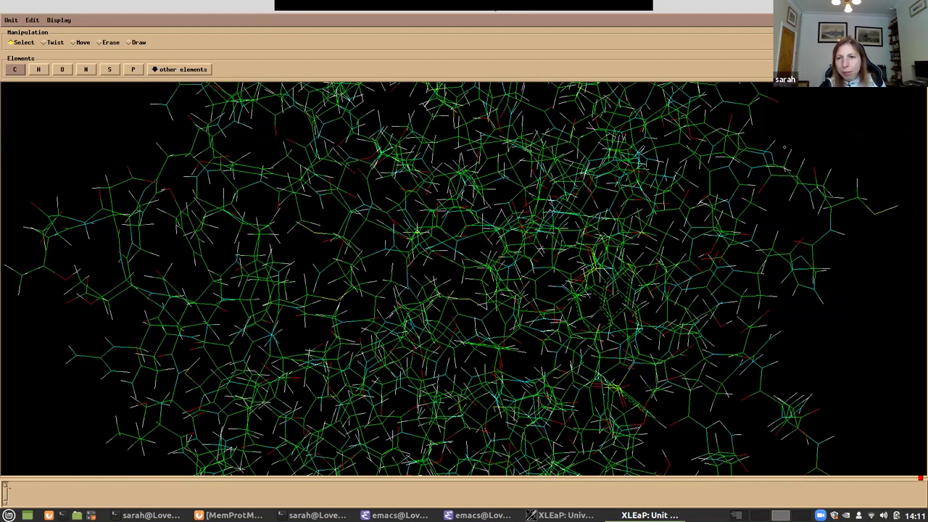
{"action": "left_click_drag", "start_coordinate": [455, 254], "coordinate": [469, 265]}
{"action": "mouse_move", "coordinate": [786, 152]}
{"action": "left_mouse_down"}
{"action": "mouse_move", "coordinate": [616, 202]}
{"action": "mouse_move", "coordinate": [431, 424]}
{"action": "left_mouse_up"}
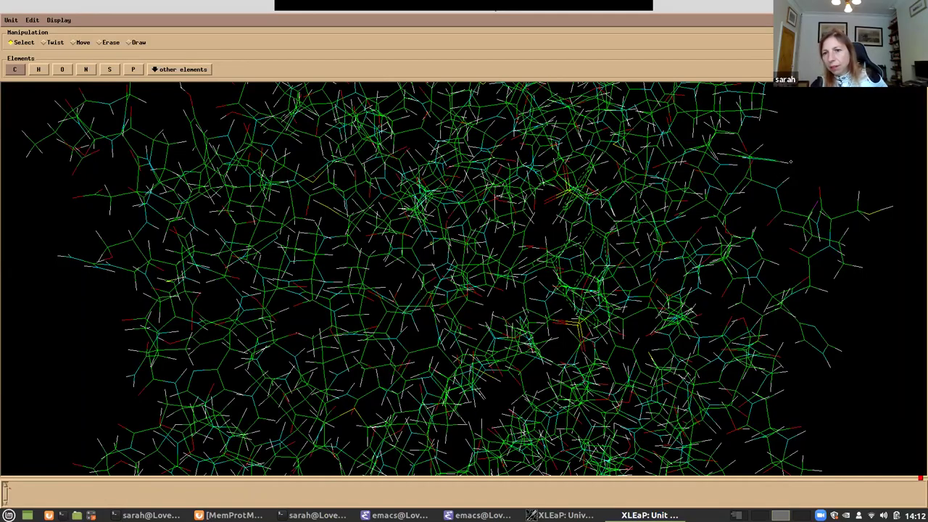
{"action": "mouse_move", "coordinate": [790, 162]}
{"action": "left_mouse_down"}
{"action": "mouse_move", "coordinate": [437, 226]}
{"action": "mouse_move", "coordinate": [794, 173]}
{"action": "left_mouse_up"}
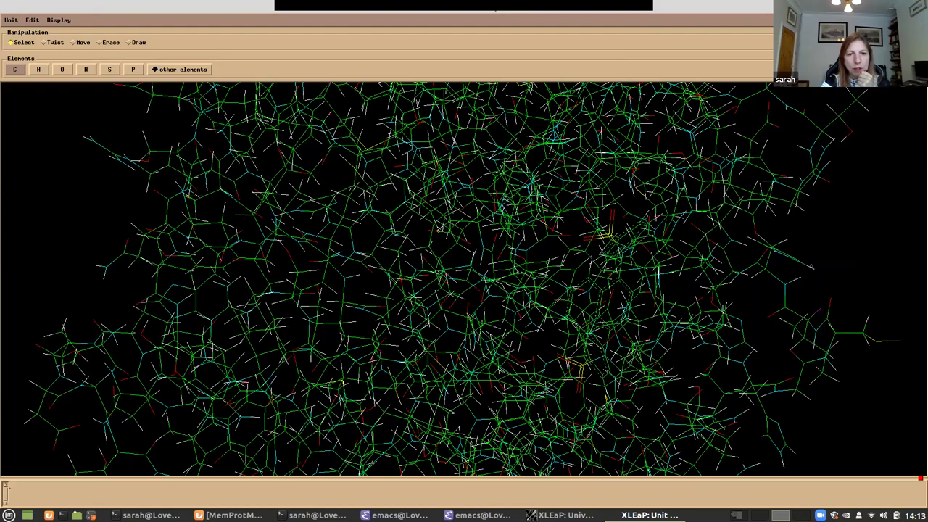
{"action": "left_click_drag", "start_coordinate": [812, 267], "coordinate": [681, 217]}
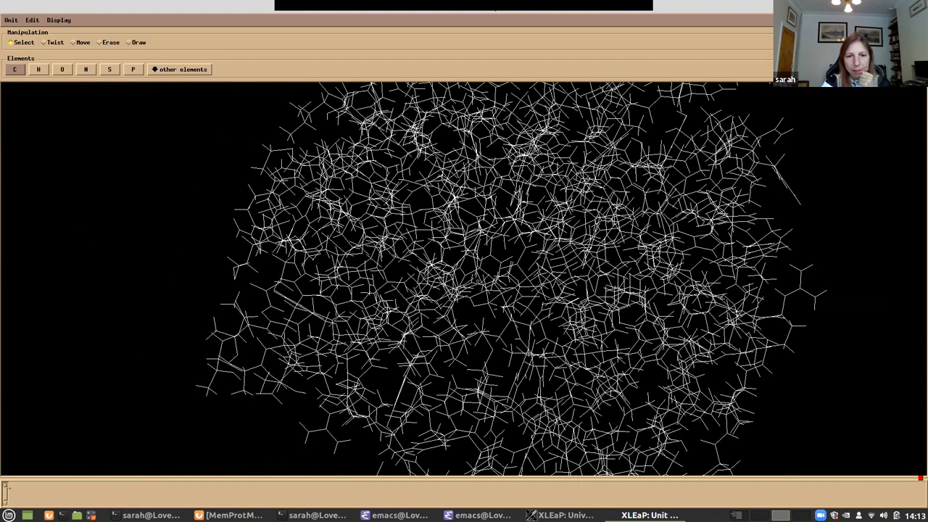
Select a group of atoms at the protein's outer edge, inspect their names, types and charges in the atom table, and close it.
{"action": "left_click_drag", "start_coordinate": [166, 273], "coordinate": [305, 444]}
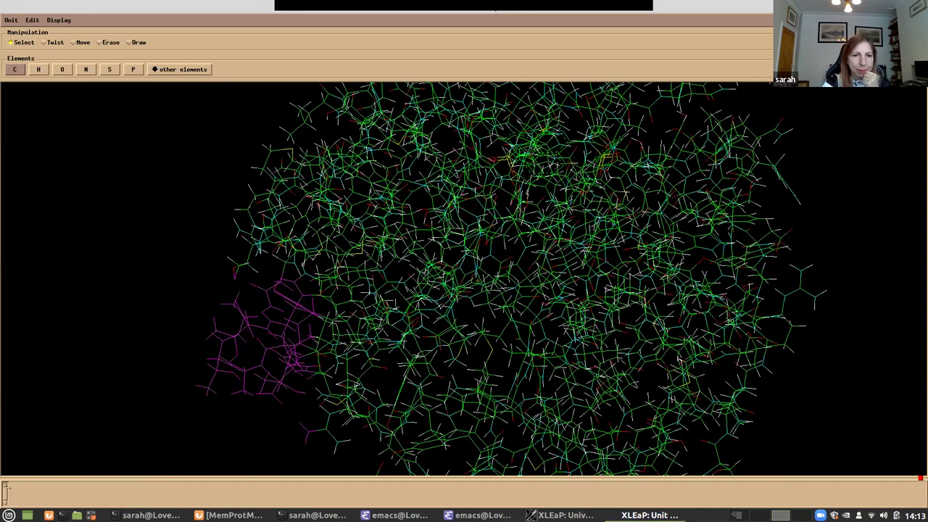
{"action": "left_click", "coordinate": [32, 21]}
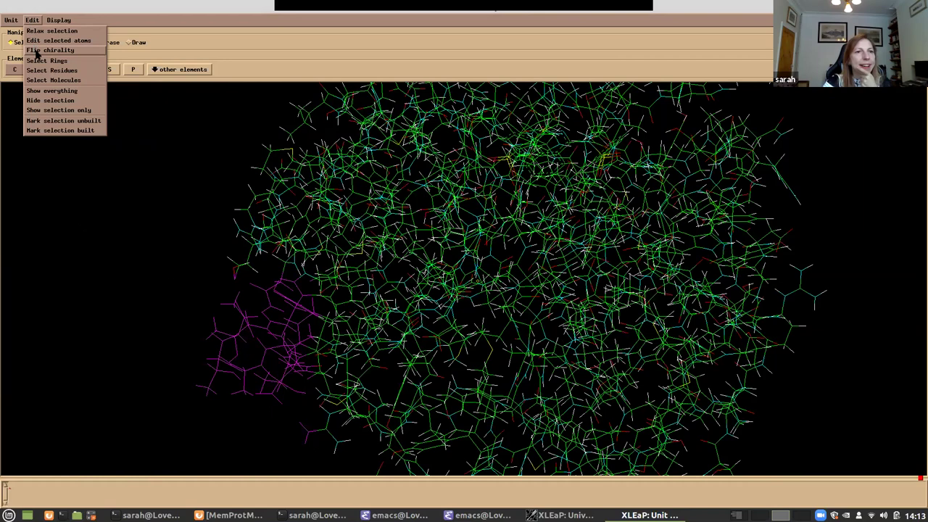
{"action": "left_click", "coordinate": [44, 40]}
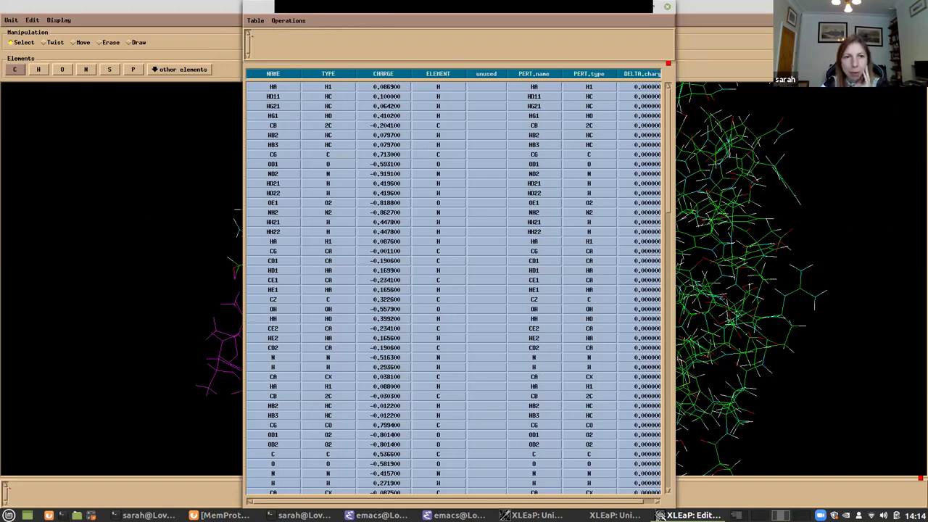
{"action": "left_click", "coordinate": [255, 21]}
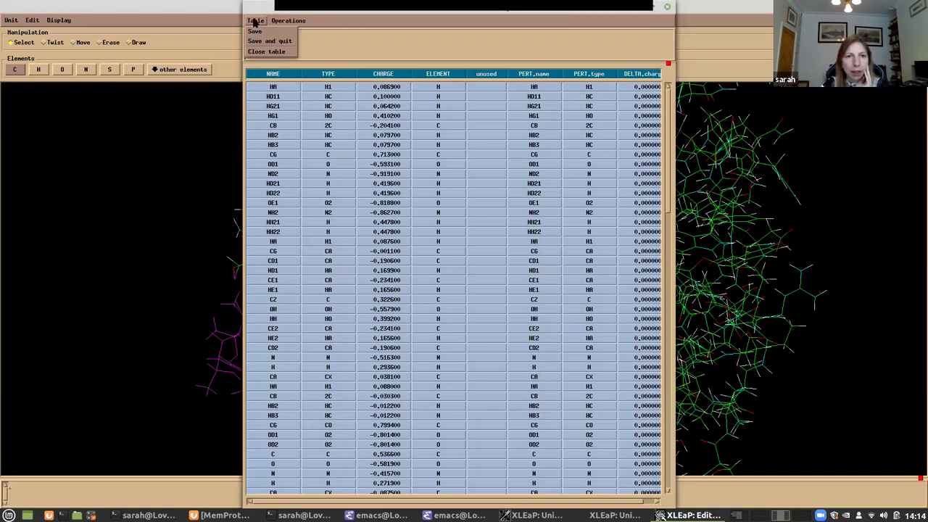
{"action": "left_click", "coordinate": [255, 20]}
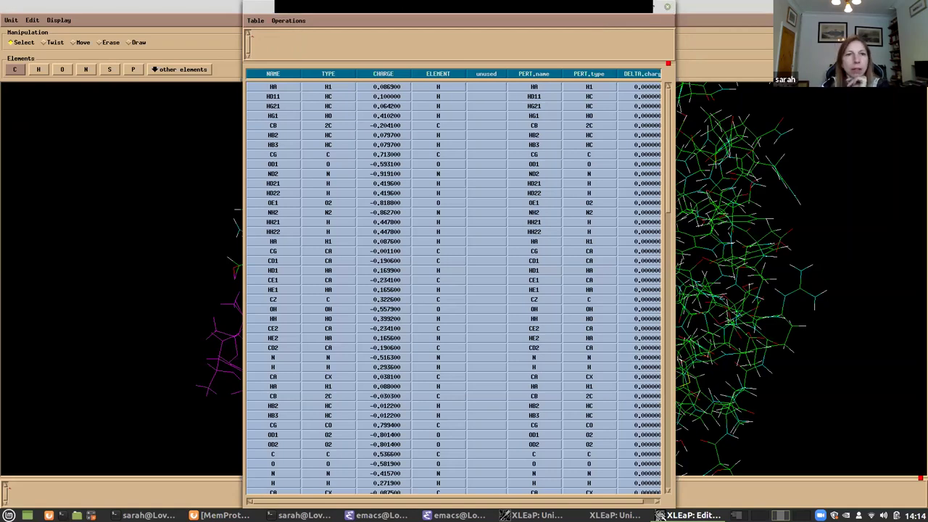
{"action": "left_click", "coordinate": [254, 22]}
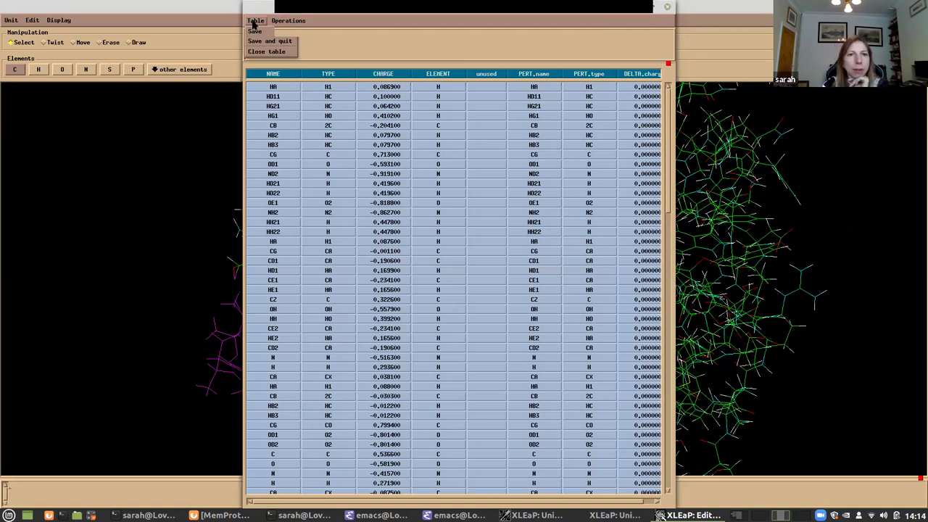
{"action": "left_click", "coordinate": [261, 51]}
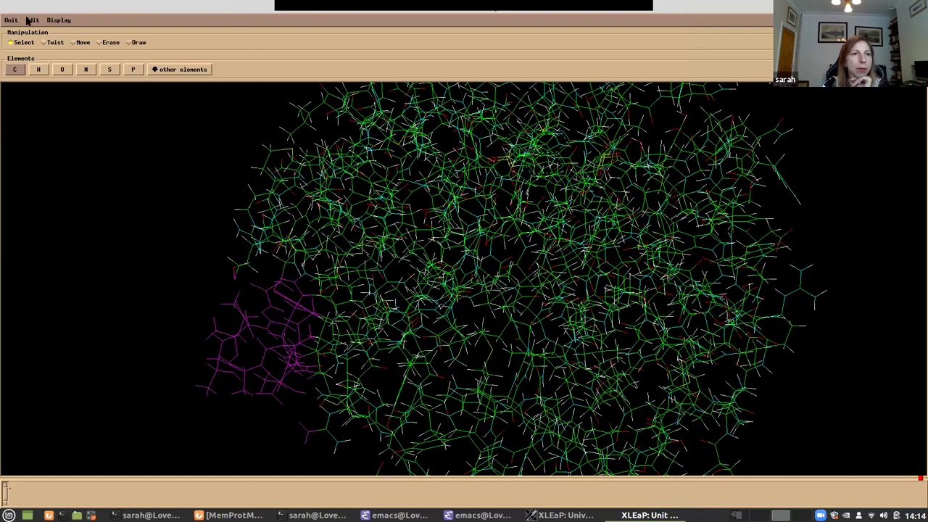
Show the residue names on the structure, inspect them close up in the protein's interior, and hide them again.
{"action": "left_click", "coordinate": [29, 21]}
{"action": "left_click", "coordinate": [61, 20]}
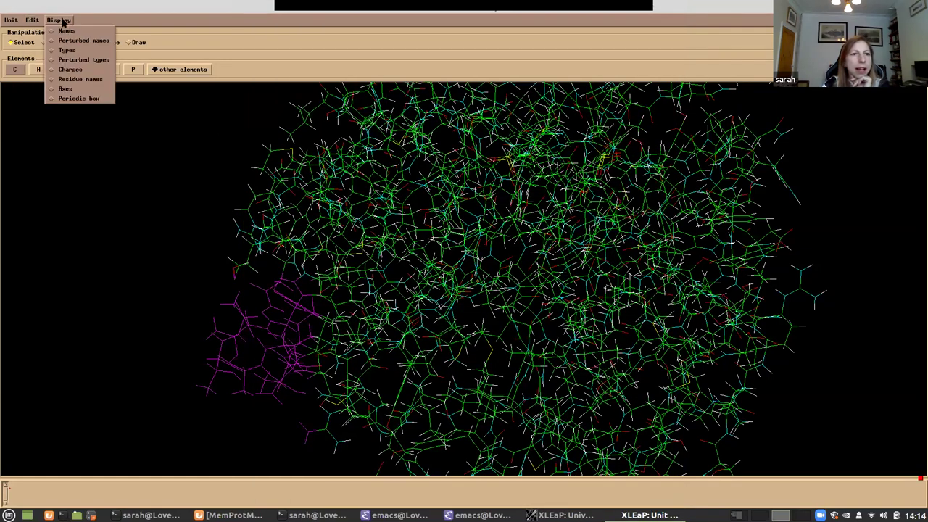
{"action": "left_click", "coordinate": [72, 79]}
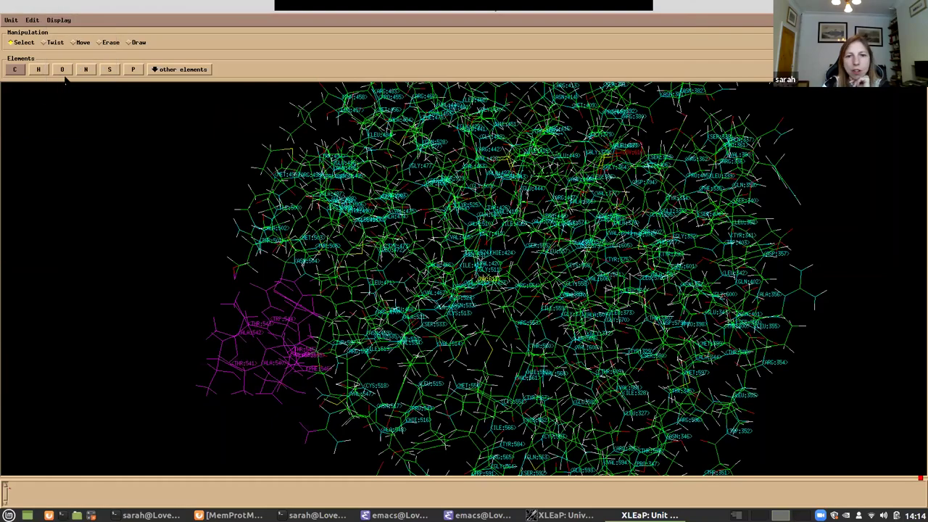
{"action": "left_click_drag", "start_coordinate": [446, 214], "coordinate": [446, 192]}
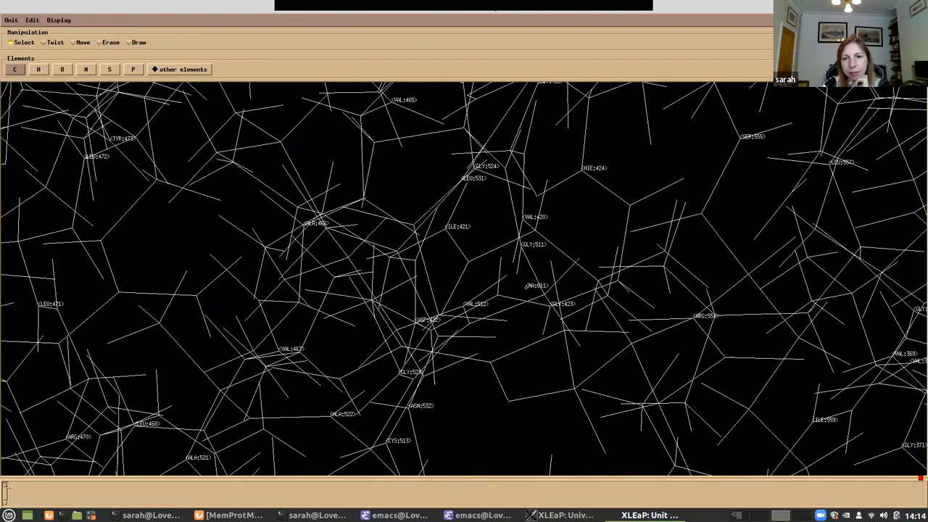
{"action": "left_click", "coordinate": [61, 21]}
{"action": "left_click", "coordinate": [72, 79]}
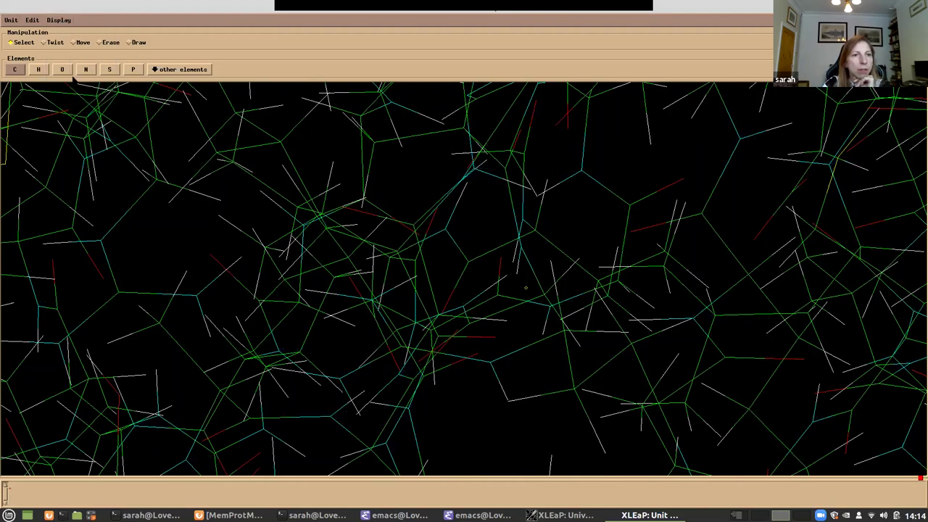
Show the atomic charges on the structure and hide them again.
{"action": "left_click", "coordinate": [63, 19]}
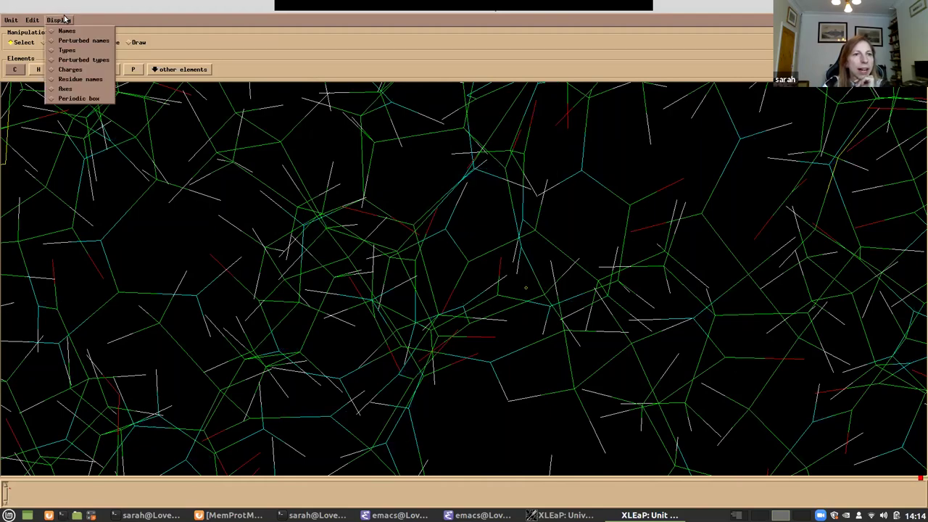
{"action": "left_click", "coordinate": [70, 70]}
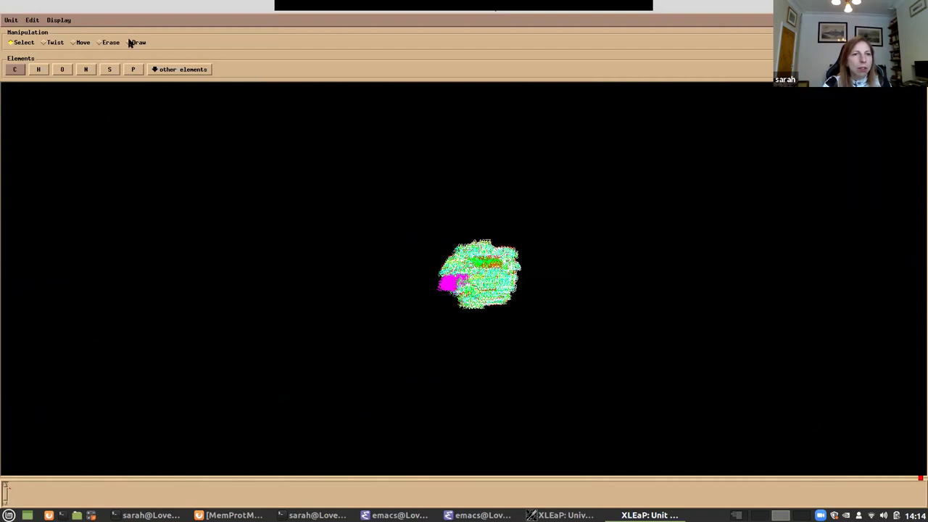
{"action": "left_click", "coordinate": [63, 24]}
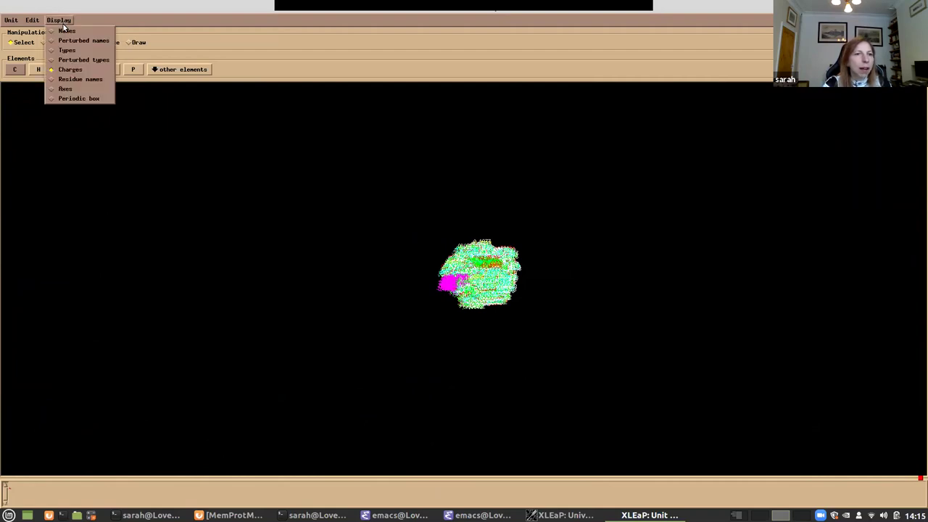
{"action": "left_click", "coordinate": [63, 70]}
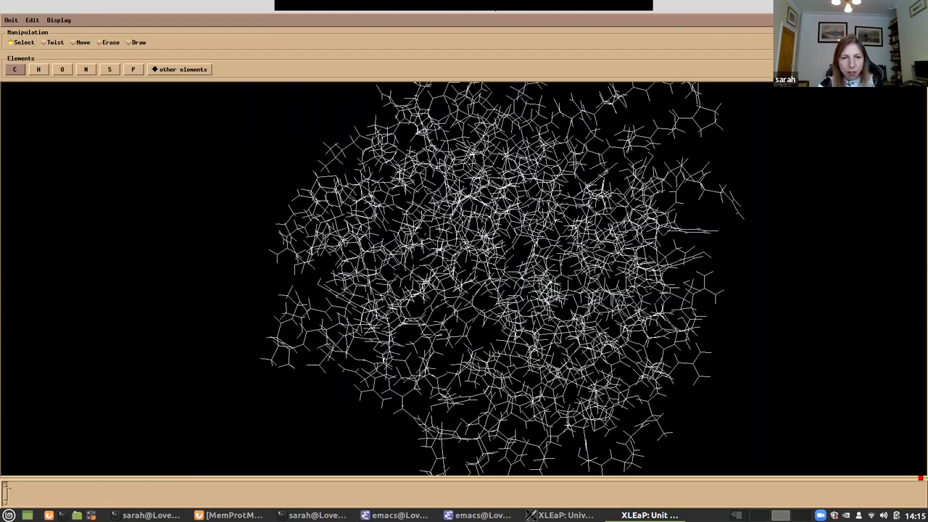
Deselect the highlighted group of atoms at the protein's outer edge.
{"action": "left_click_drag", "start_coordinate": [197, 212], "coordinate": [384, 376]}
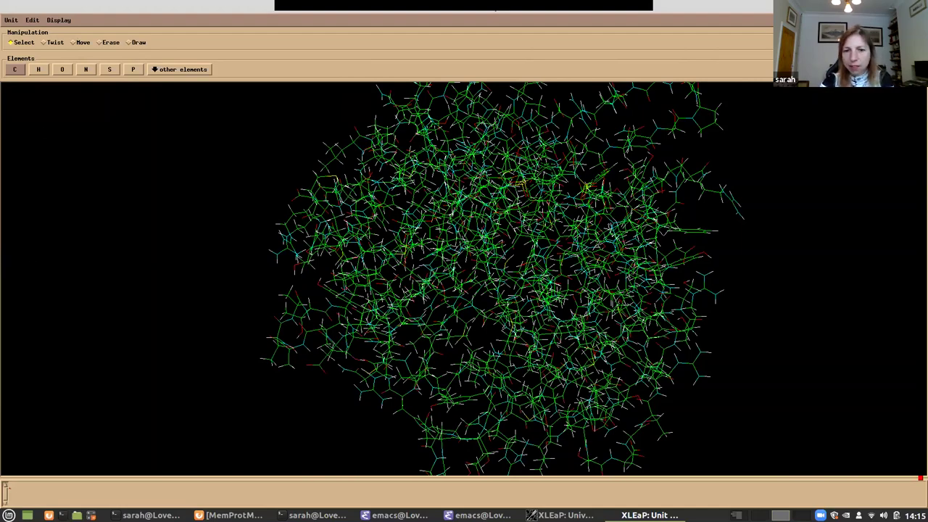
{"action": "left_click_drag", "start_coordinate": [493, 406], "coordinate": [498, 465]}
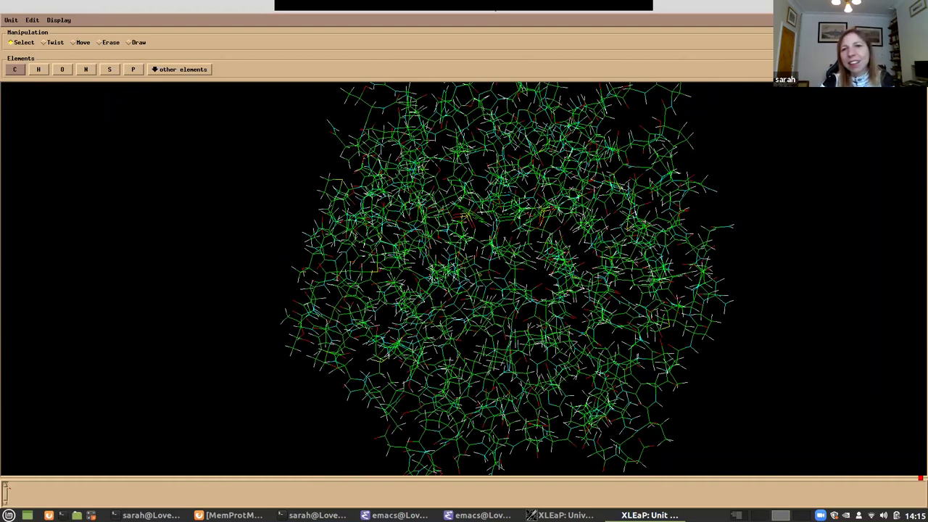
Close the unit editor for the pdb unit and quit the XLEaP session.
{"action": "left_click", "coordinate": [12, 20]}
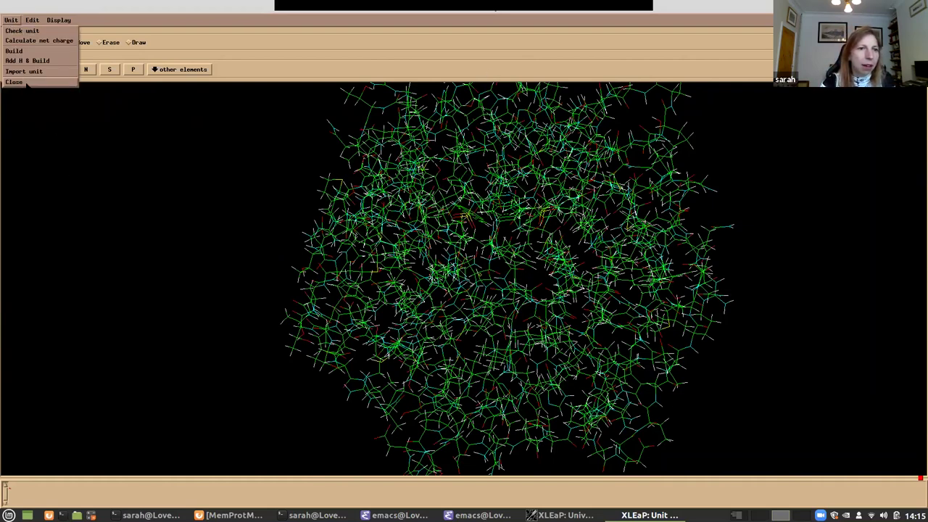
{"action": "left_click", "coordinate": [14, 82]}
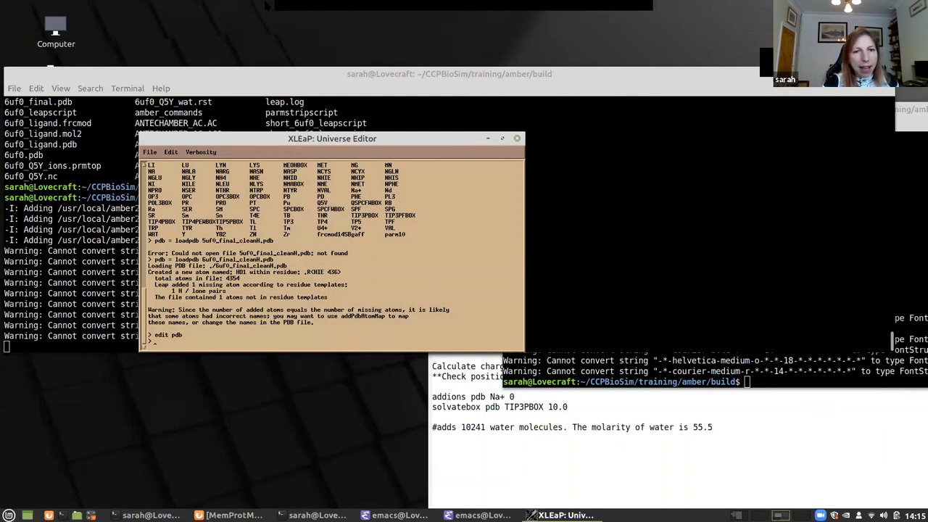
{"action": "left_click_drag", "start_coordinate": [264, 140], "coordinate": [337, 131]}
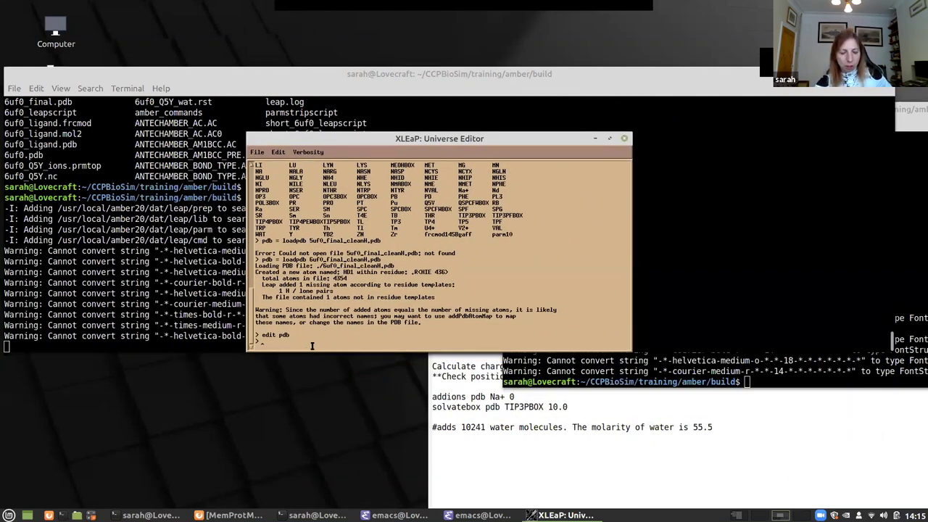
{"action": "type", "text": "q"}
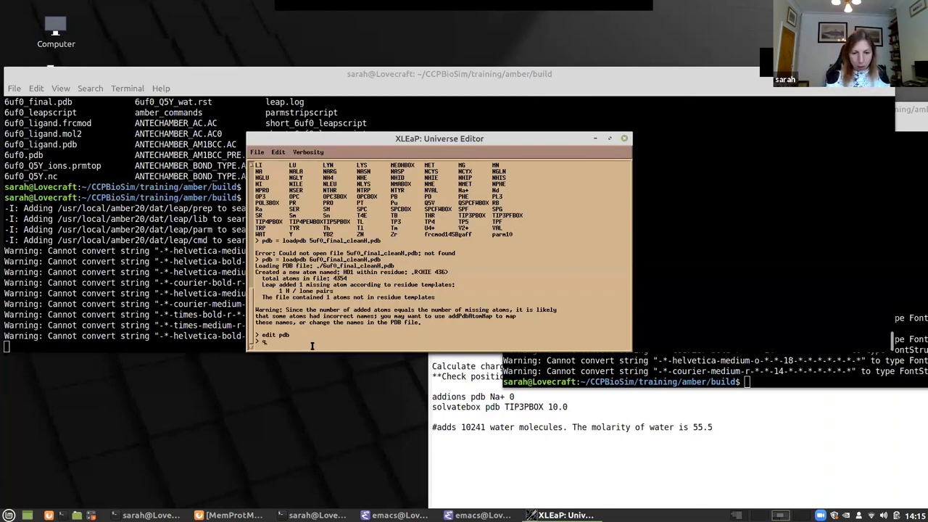
{"action": "key", "text": "Return"}
List the build directory's files and restart XLEaP with short_6uf0_leapscript as its source script.
{"action": "type", "text": "ls"}
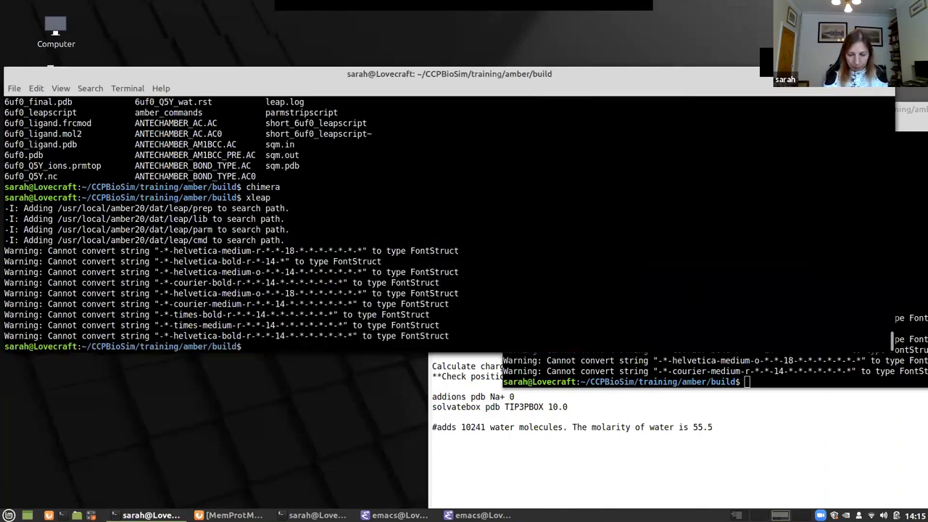
{"action": "key", "text": "Return"}
{"action": "type", "text": "xleapf"}
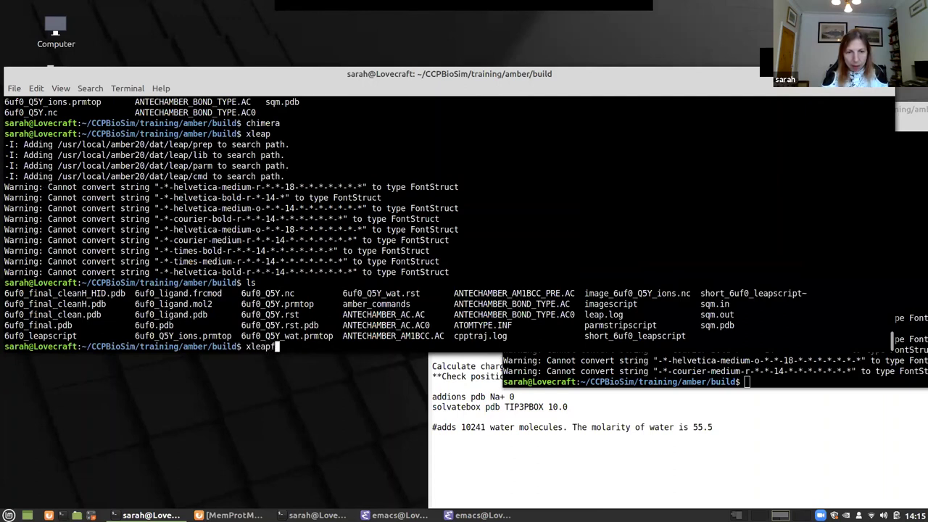
{"action": "key", "text": "BackSpace"}
{"action": "type", "text": "-f"}
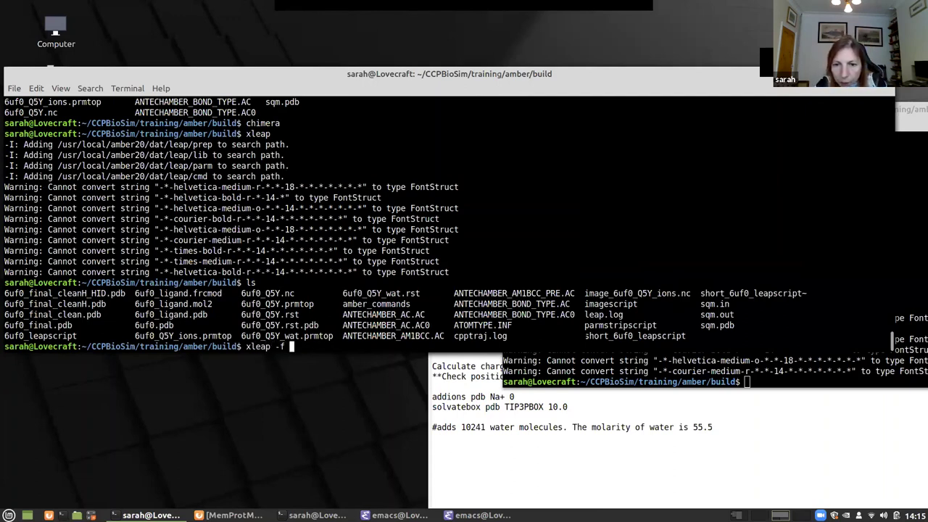
{"action": "left_click_drag", "start_coordinate": [584, 335], "coordinate": [684, 338]}
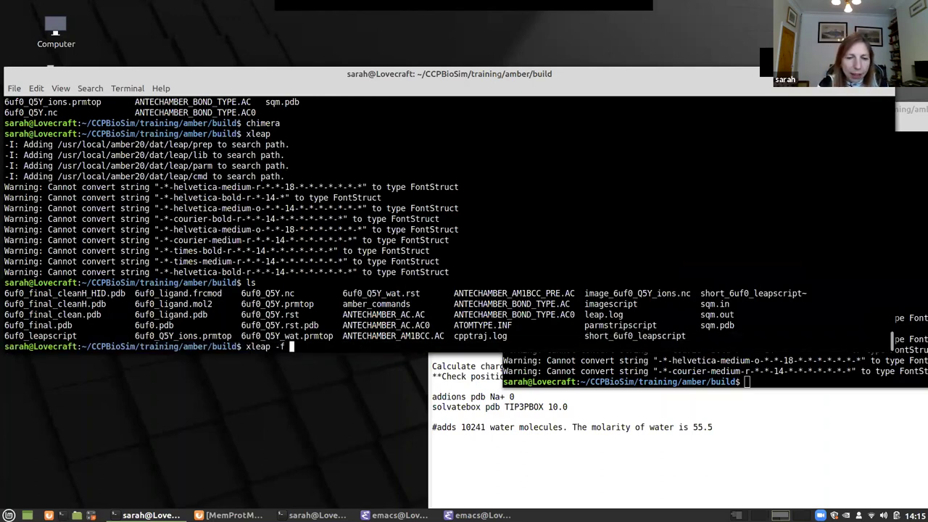
{"action": "middle_click", "coordinate": [364, 347]}
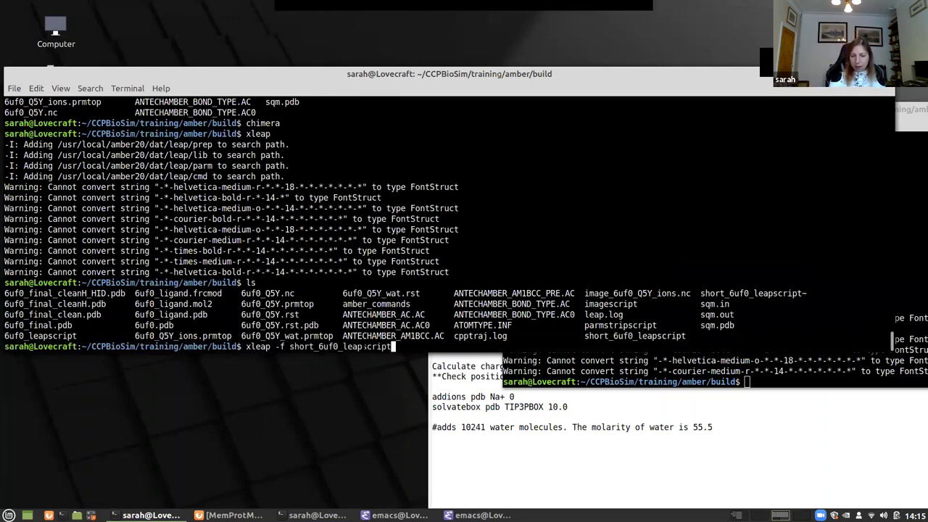
{"action": "key", "text": "Return"}
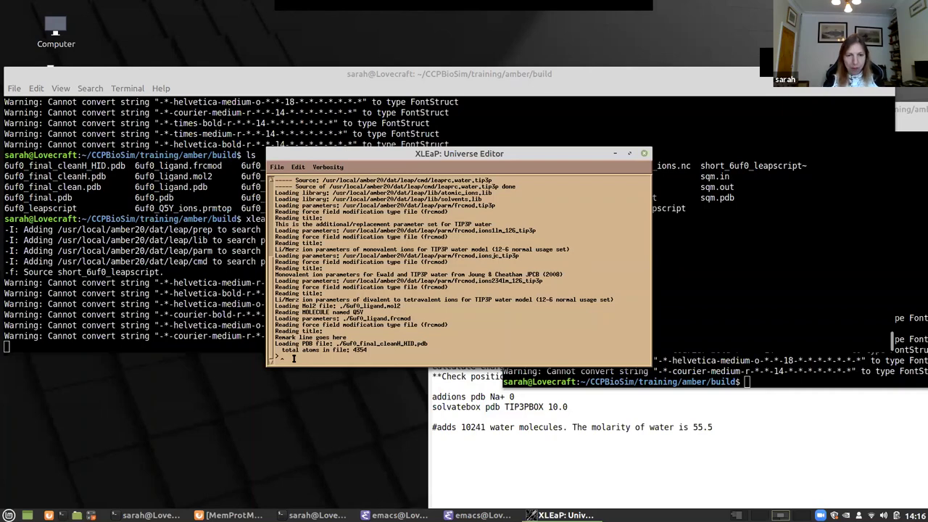
Calculate the total charge of the pdb unit with the charge command.
{"action": "type", "text": "char"}
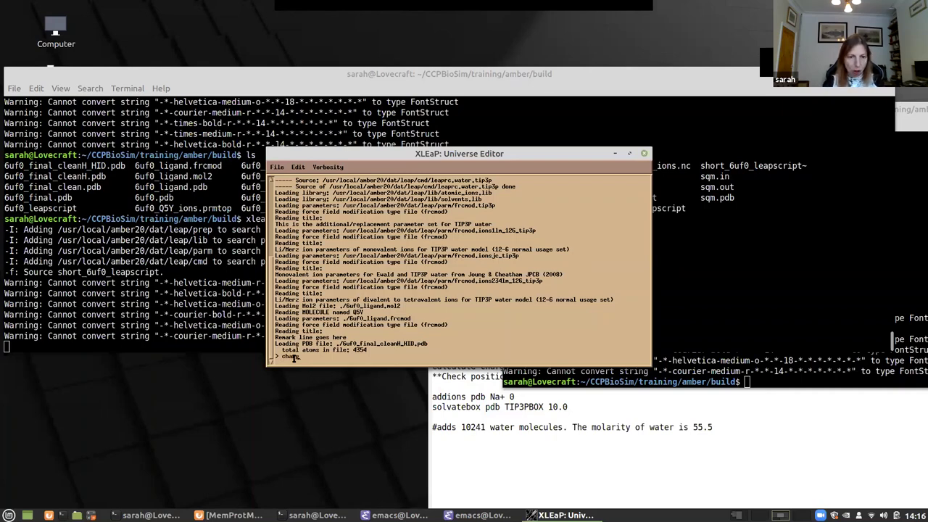
{"action": "type", "text": "ge pdb"}
{"action": "key", "text": "Return"}
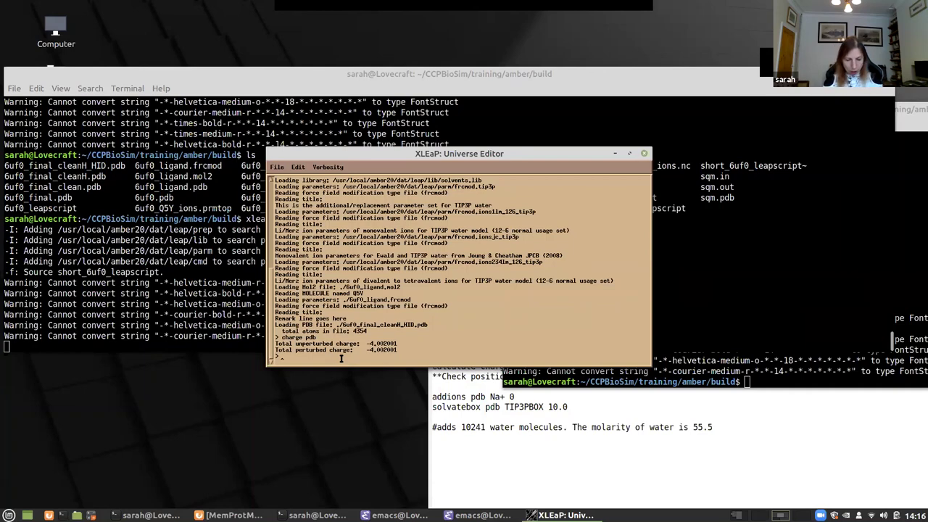
Neutralize the pdb unit with Na+ counterions using addions with a count of 0.
{"action": "type", "text": "ddions"}
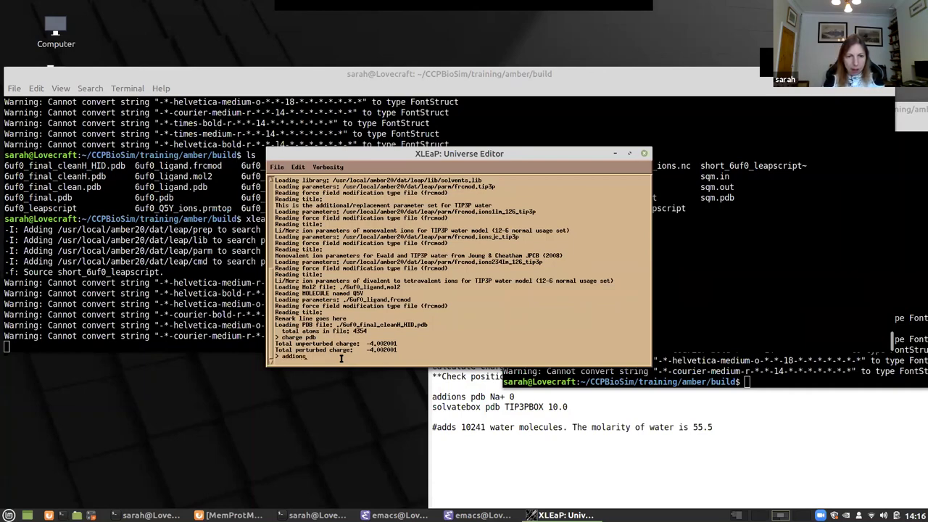
{"action": "type", "text": " pdb"}
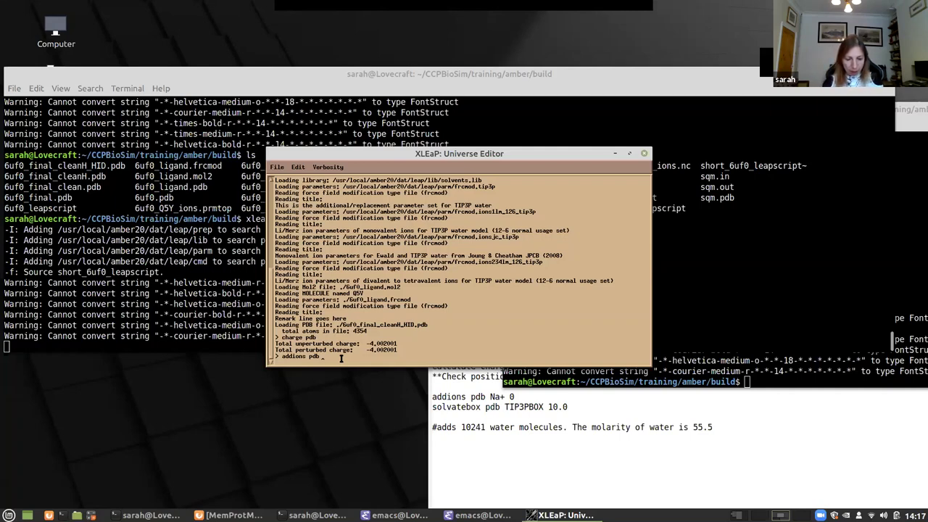
{"action": "type", "text": "Na+ 0"}
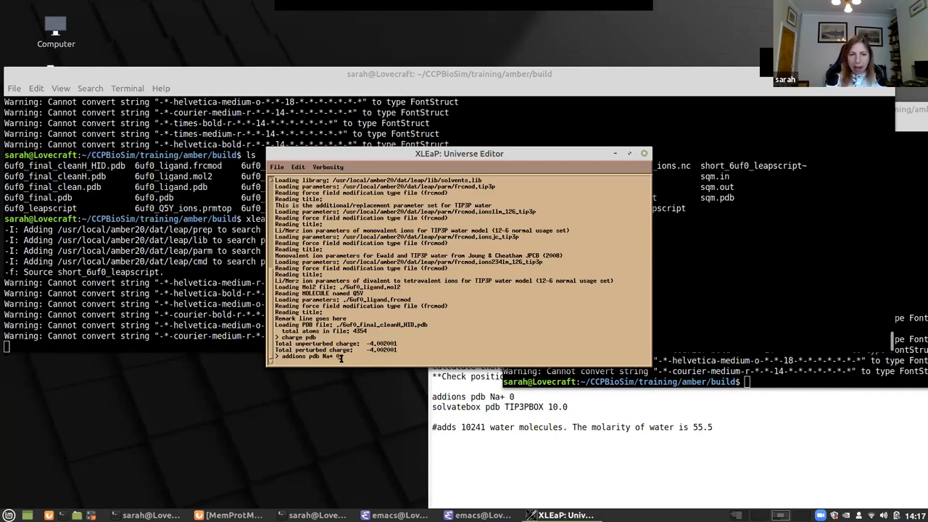
{"action": "key", "text": "Return"}
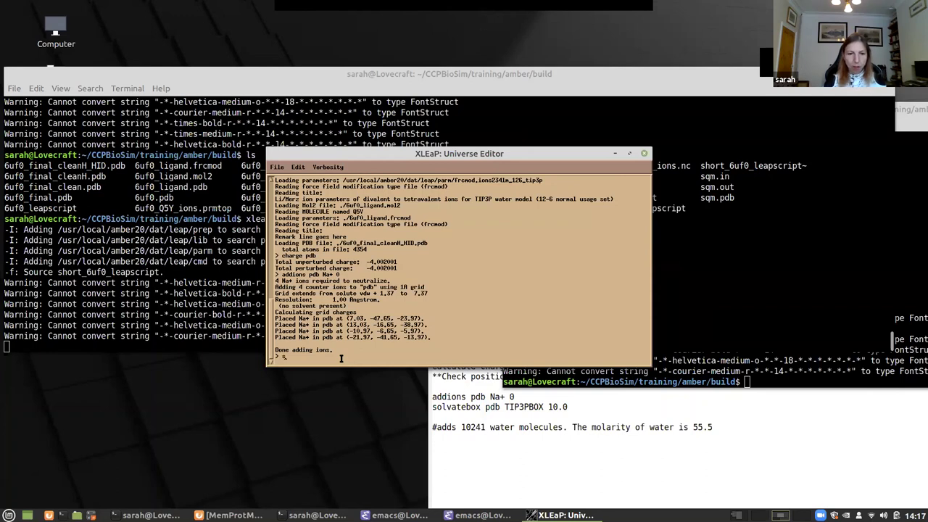
Solvate the pdb unit in a TIP3PBOX water box with a 10.0 angstrom buffer using solvatebox.
{"action": "type", "text": "lva"}
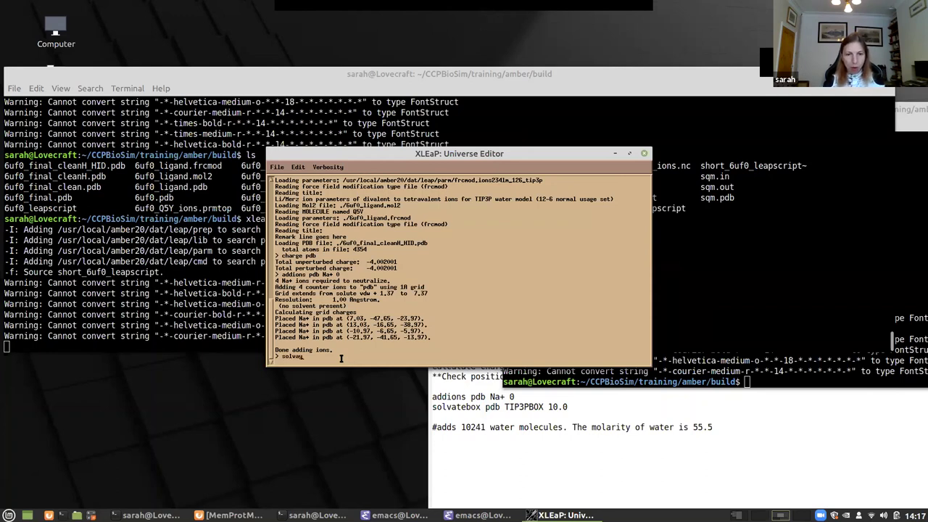
{"action": "type", "text": "t"}
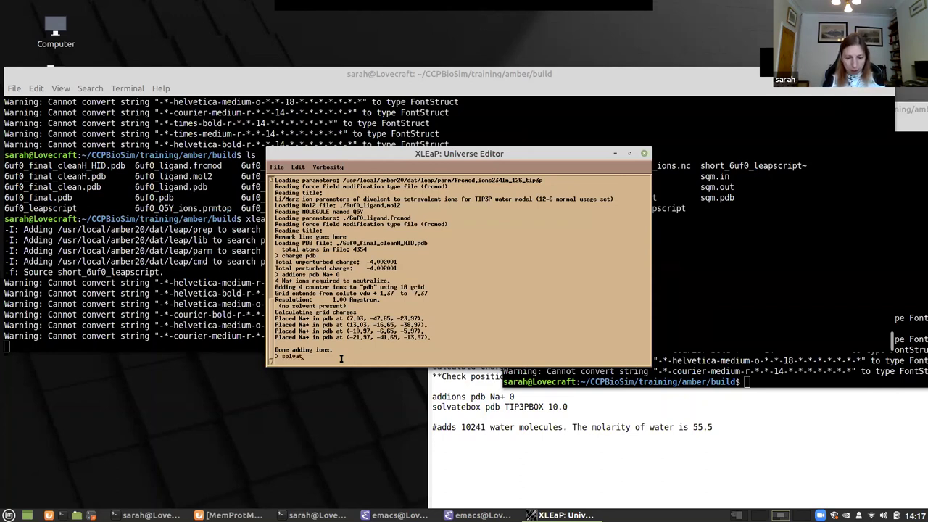
{"action": "type", "text": "ebox pdb"}
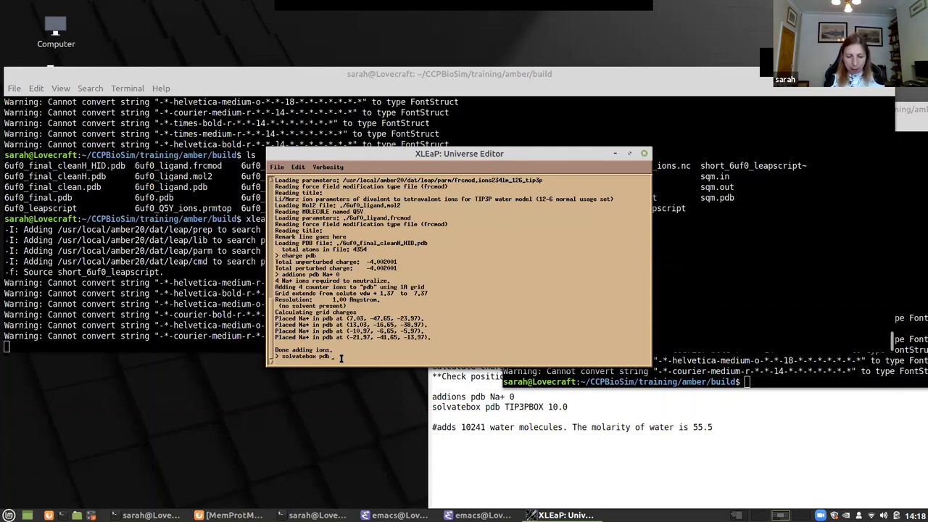
{"action": "type", "text": " TIP3"}
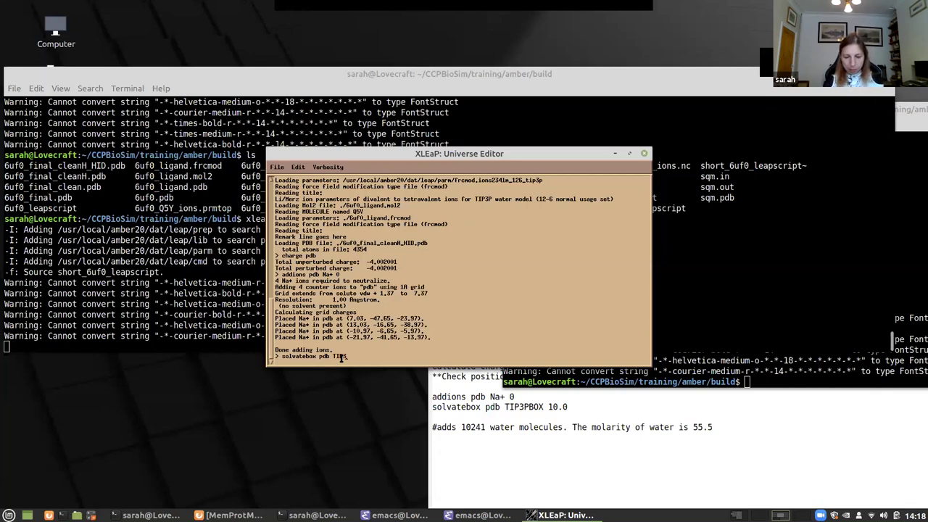
{"action": "type", "text": "PBOX"}
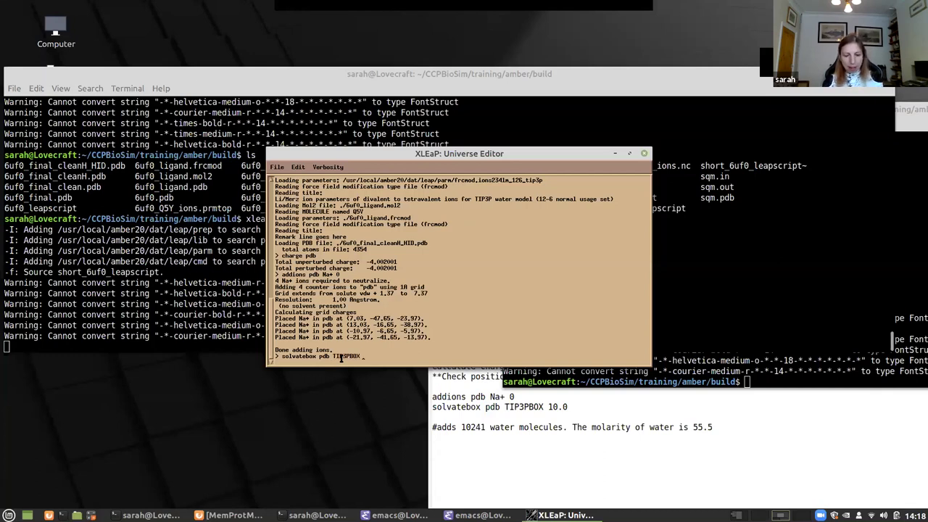
{"action": "type", "text": " 10.0"}
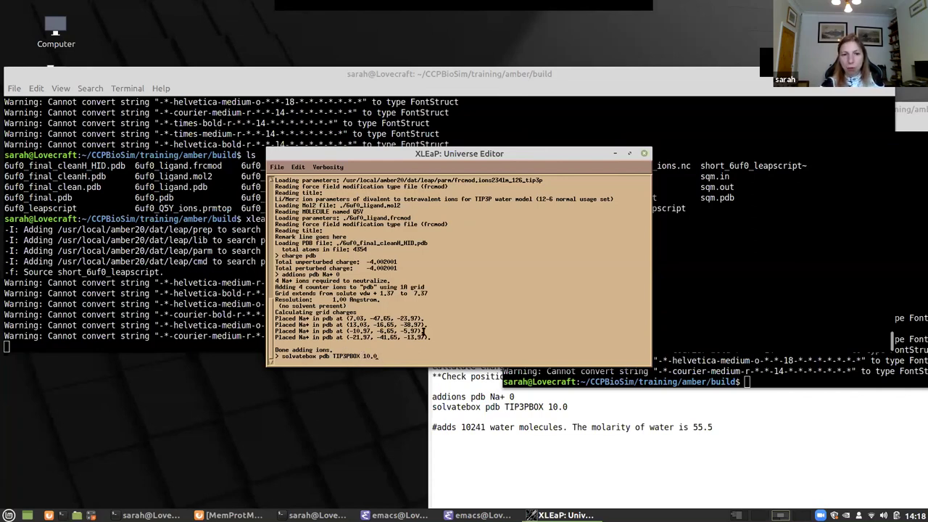
{"action": "key", "text": "Return"}
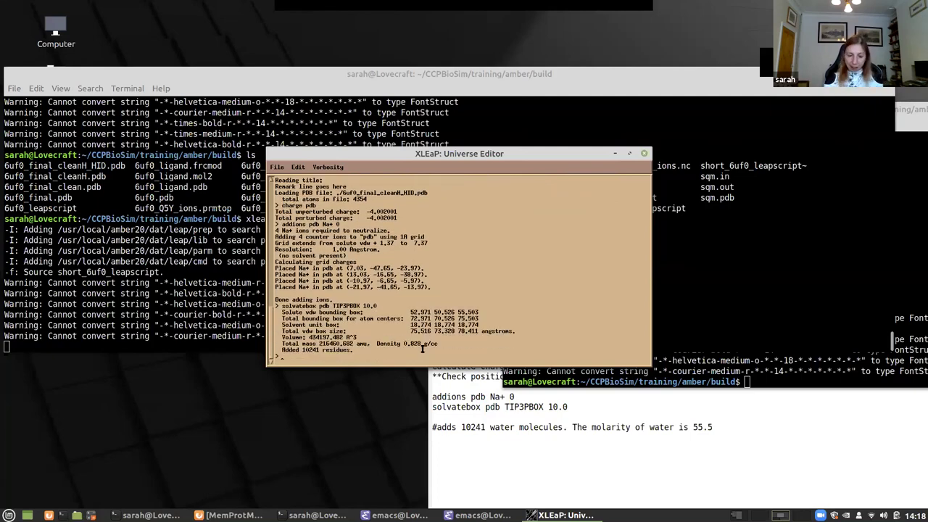
Open the solvated pdb unit in the unit editor, view the water box from another angle, and close the editor.
{"action": "type", "text": "edit pdb"}
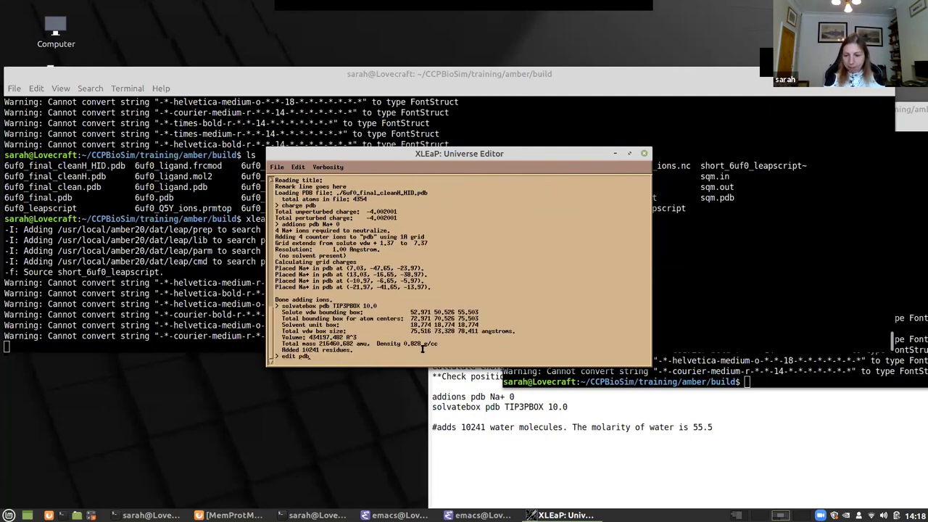
{"action": "key", "text": "Return"}
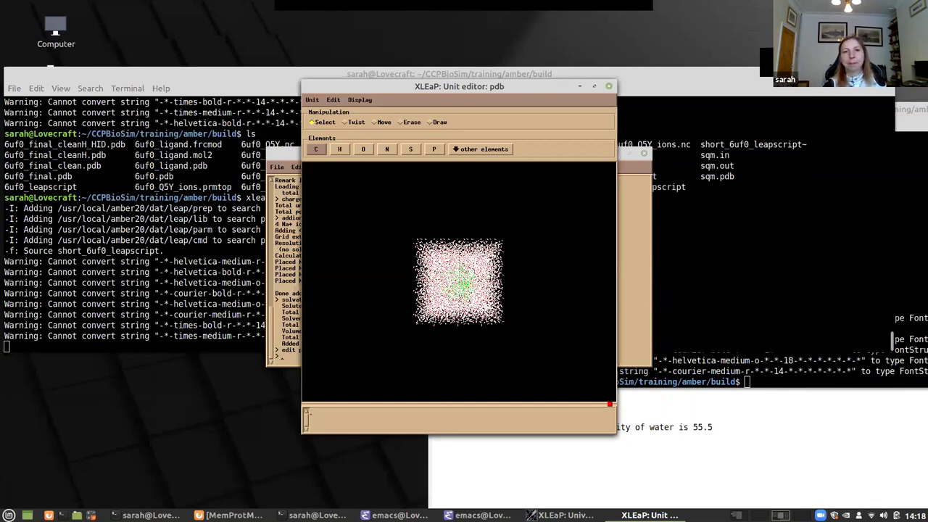
{"action": "mouse_move", "coordinate": [456, 279]}
{"action": "left_mouse_down"}
{"action": "mouse_move", "coordinate": [480, 276]}
{"action": "mouse_move", "coordinate": [500, 292]}
{"action": "mouse_move", "coordinate": [500, 362]}
{"action": "mouse_move", "coordinate": [347, 101]}
{"action": "left_mouse_up"}
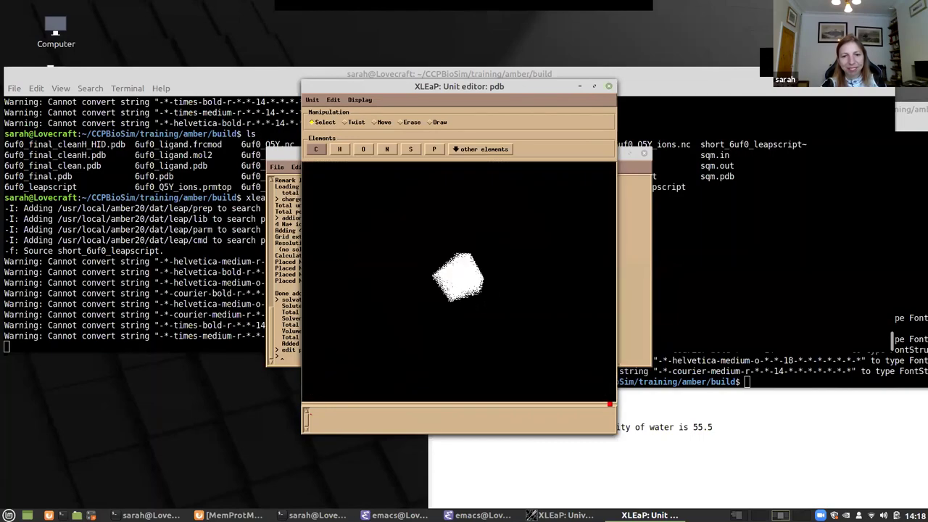
{"action": "left_click", "coordinate": [310, 99]}
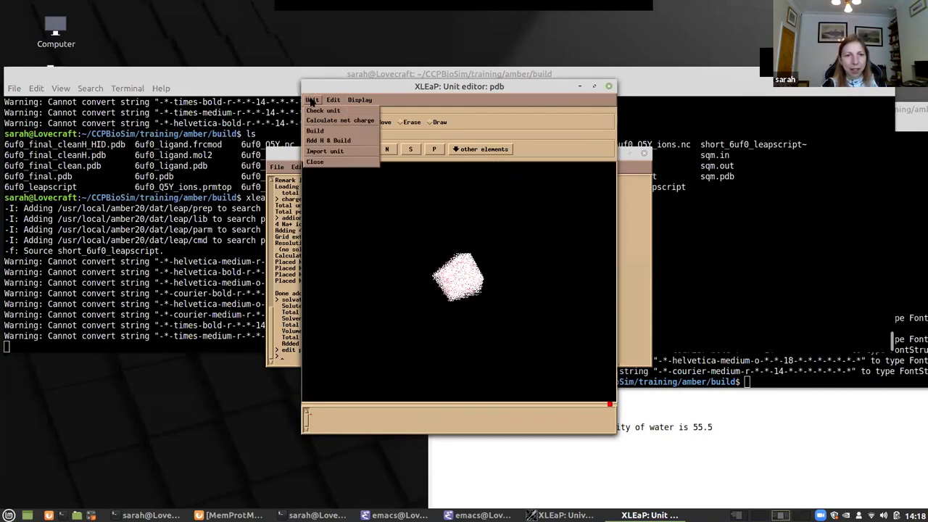
{"action": "left_click", "coordinate": [322, 160]}
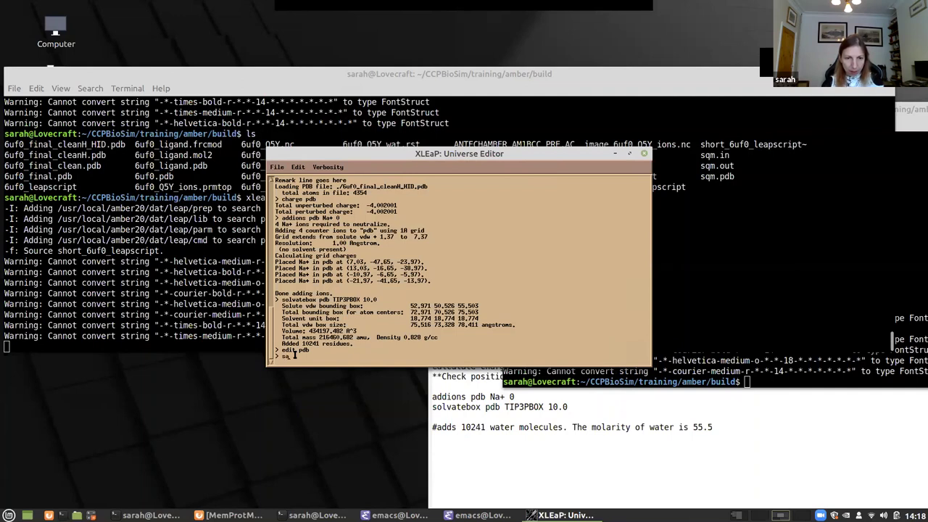
Save the pdb unit's AMBER topology as demo_wat.top and its coordinates as demo_wat.crd with saveamberparm.
{"action": "type", "text": "eamberparm pdb"}
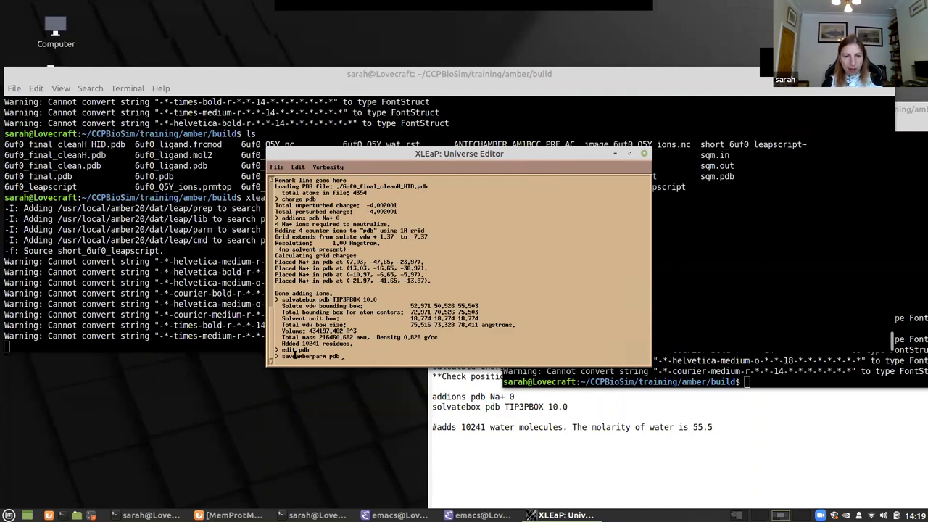
{"action": "type", "text": " 6u"}
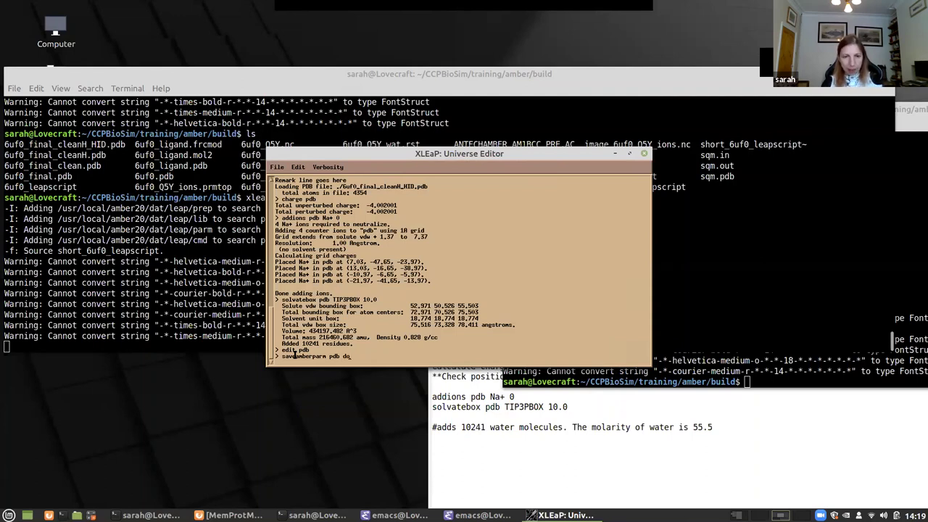
{"action": "type", "text": "mo"}
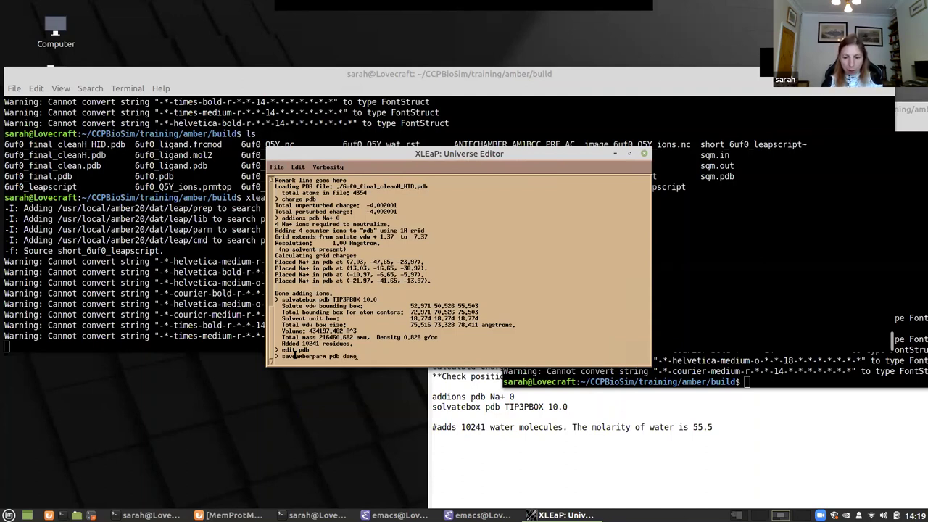
{"action": "type", "text": "_wat.top d"}
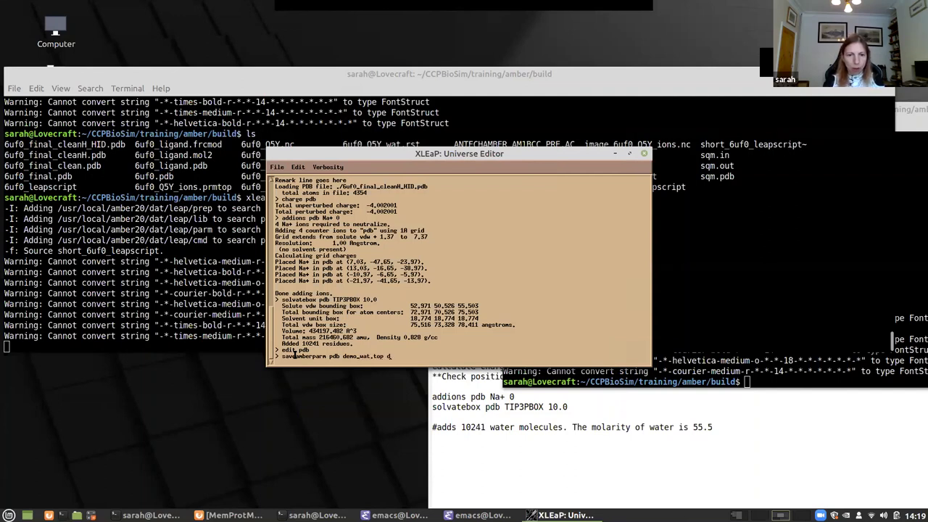
{"action": "type", "text": "emo_wat.c"}
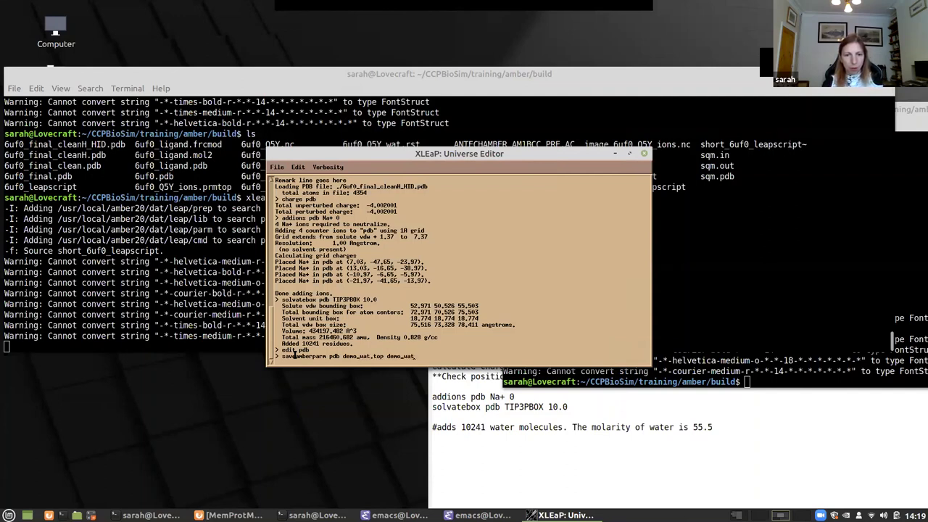
{"action": "type", "text": "rd"}
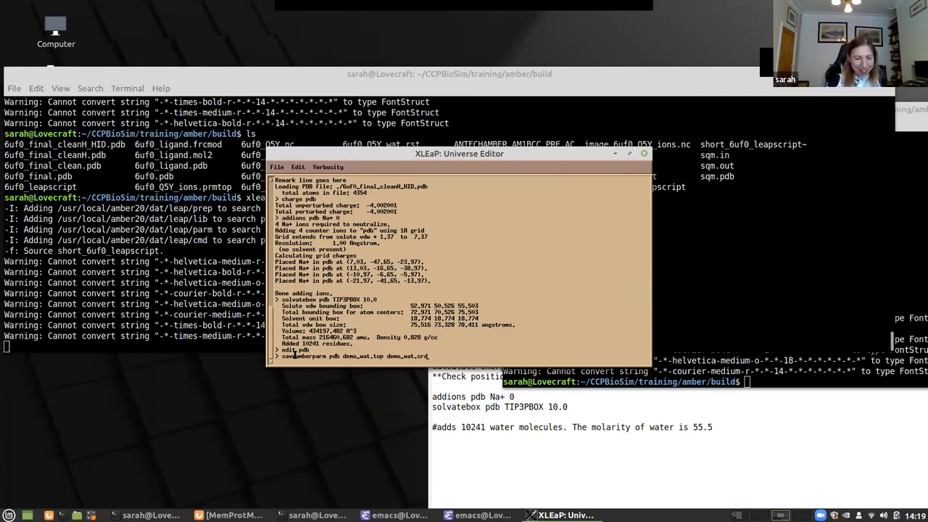
{"action": "key", "text": "Return"}
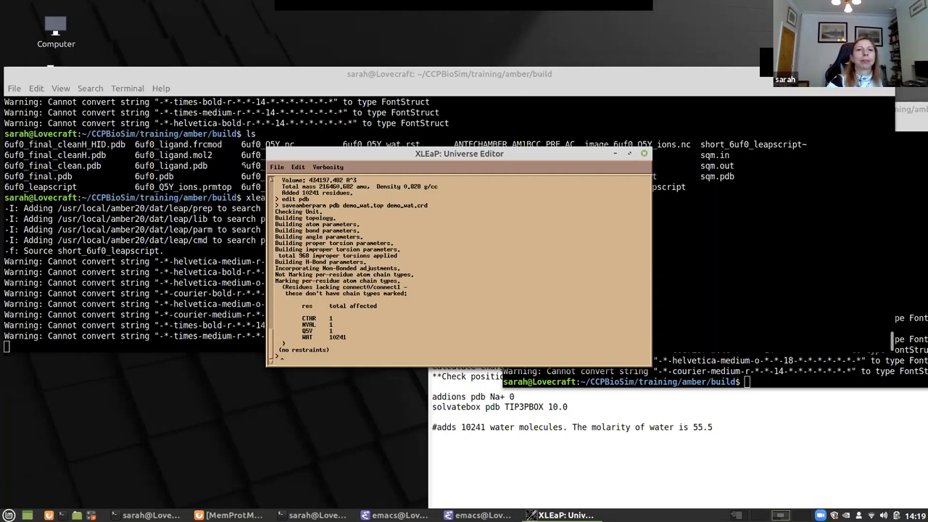
Quit XLEaP, confirming the exit, and list the files in the build directory with ls.
{"action": "left_click", "coordinate": [278, 169]}
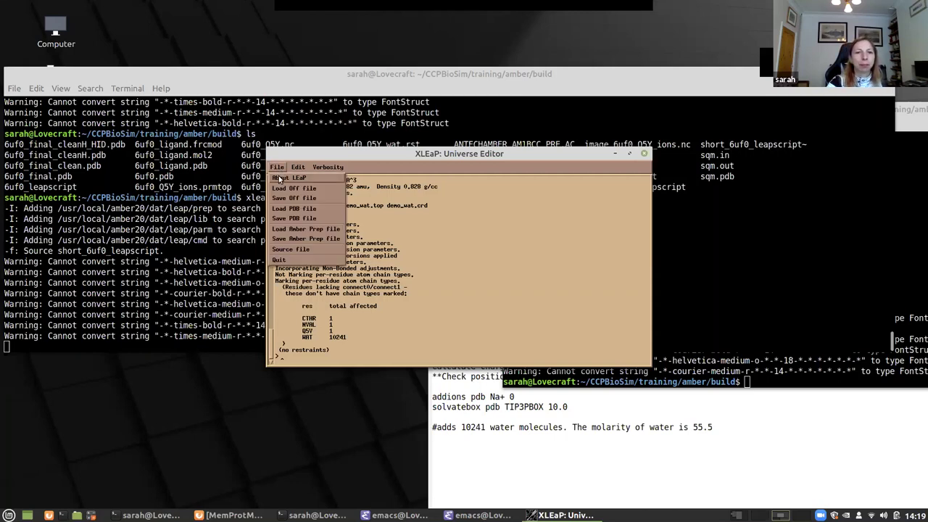
{"action": "left_click", "coordinate": [289, 264]}
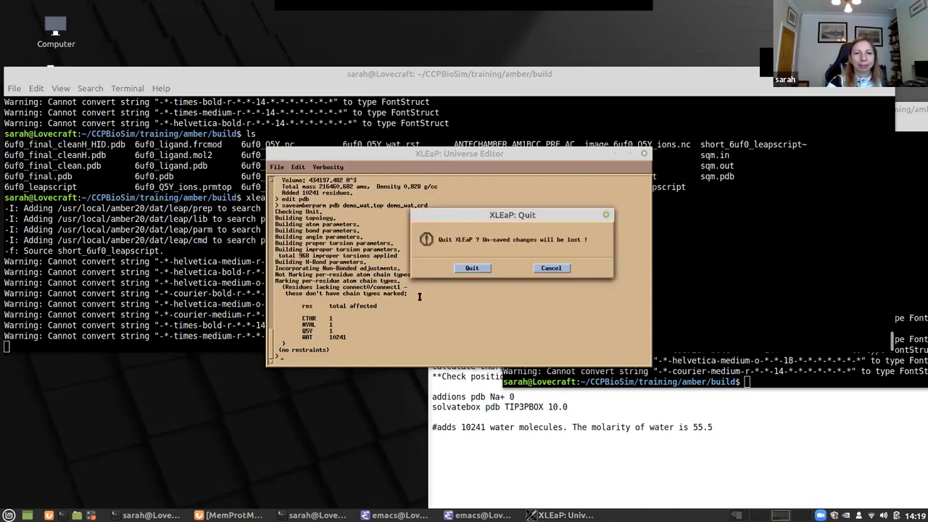
{"action": "left_click", "coordinate": [466, 268]}
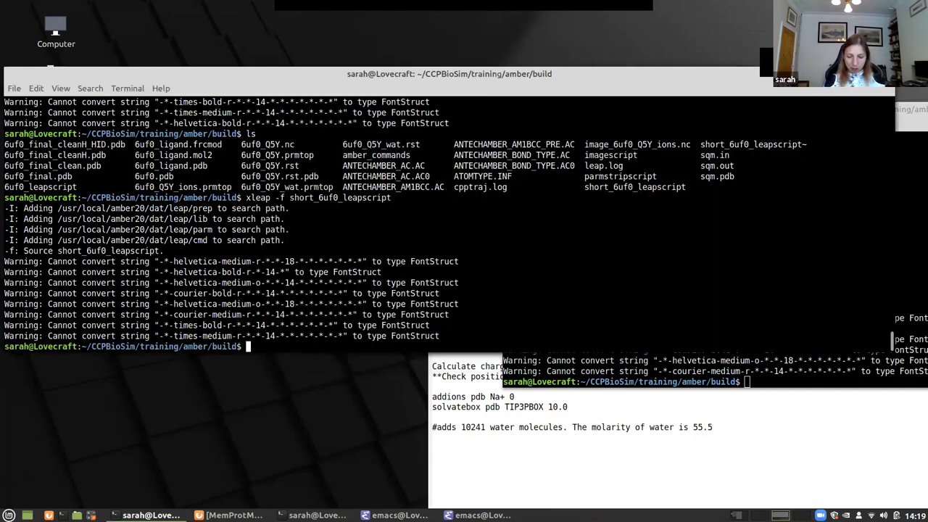
{"action": "key", "text": "Return"}
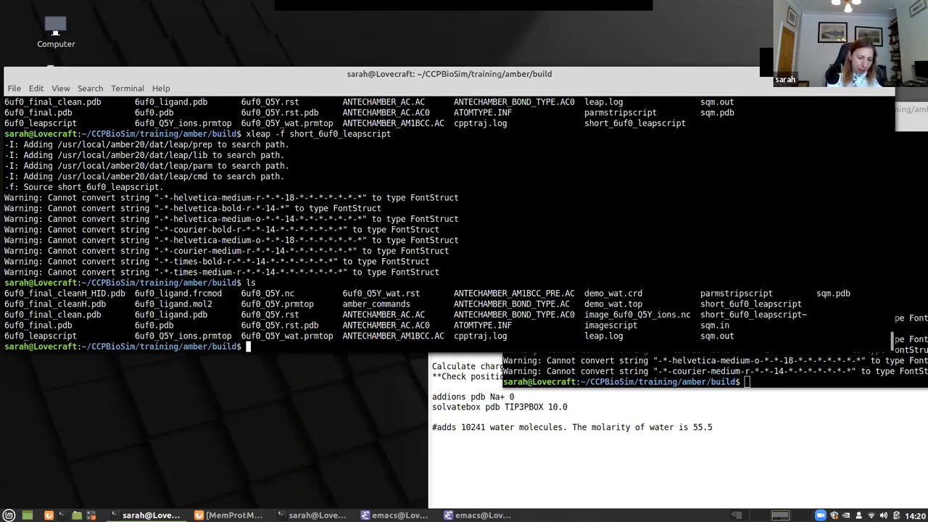
Launch VMD from the terminal and load the topology file 6uf0_Q5Y_ions.prmtop as a new molecule.
{"action": "type", "text": "vmd"}
{"action": "key", "text": "Return"}
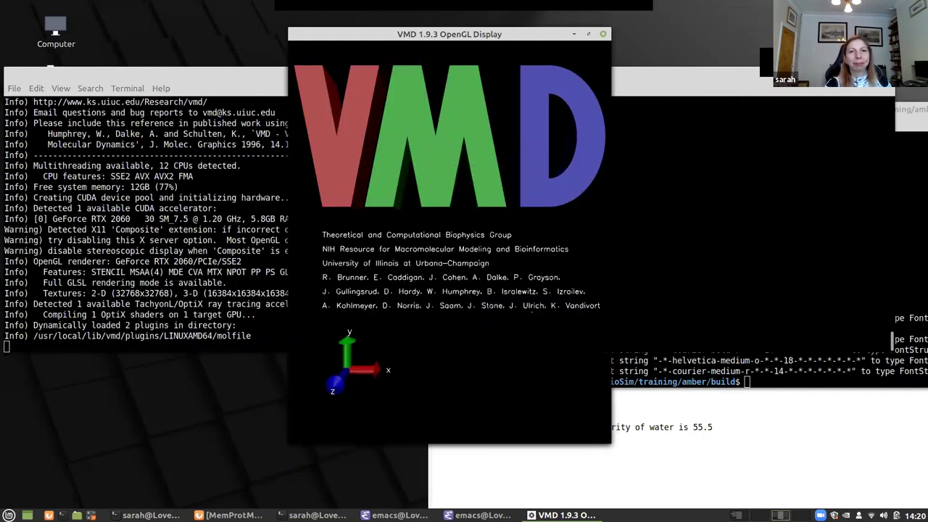
{"action": "left_click", "coordinate": [12, 116]}
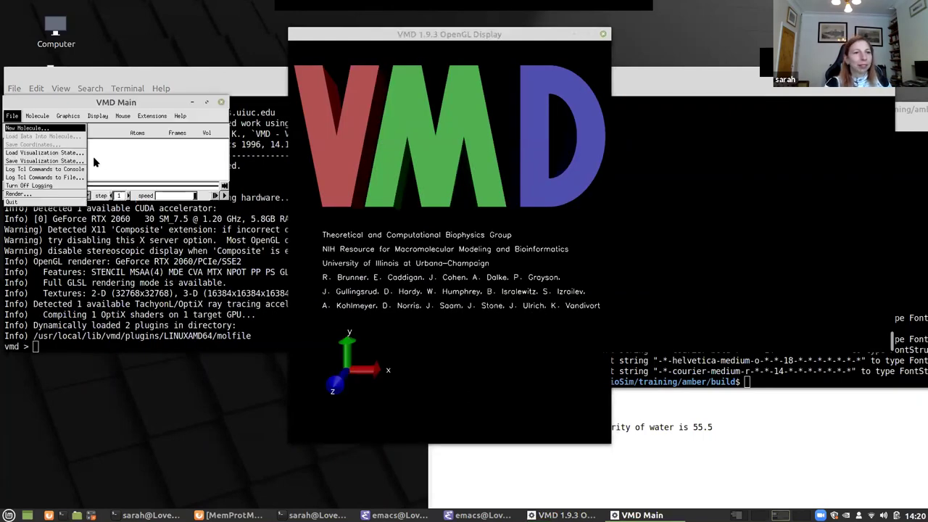
{"action": "left_click", "coordinate": [29, 127]}
{"action": "left_click", "coordinate": [252, 182]}
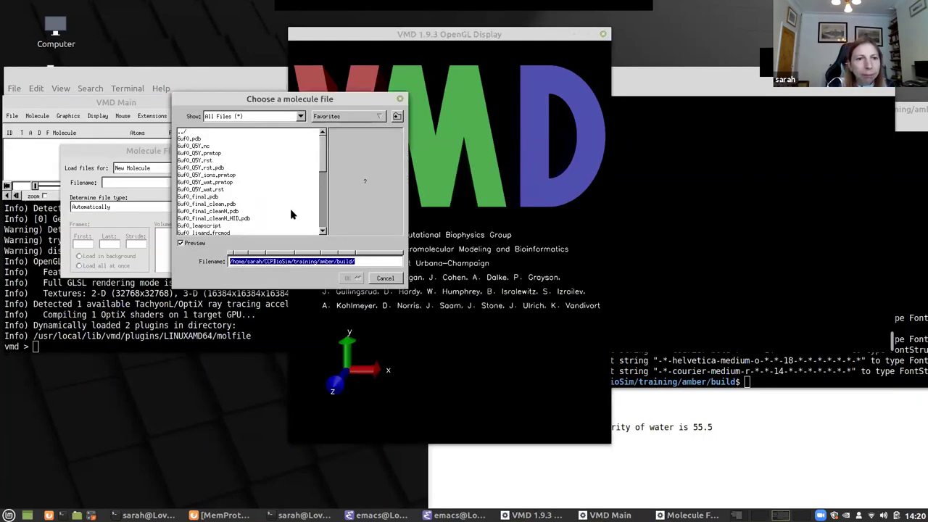
{"action": "scroll", "coordinate": [259, 192], "scroll_direction": "down", "scroll_amount": 3}
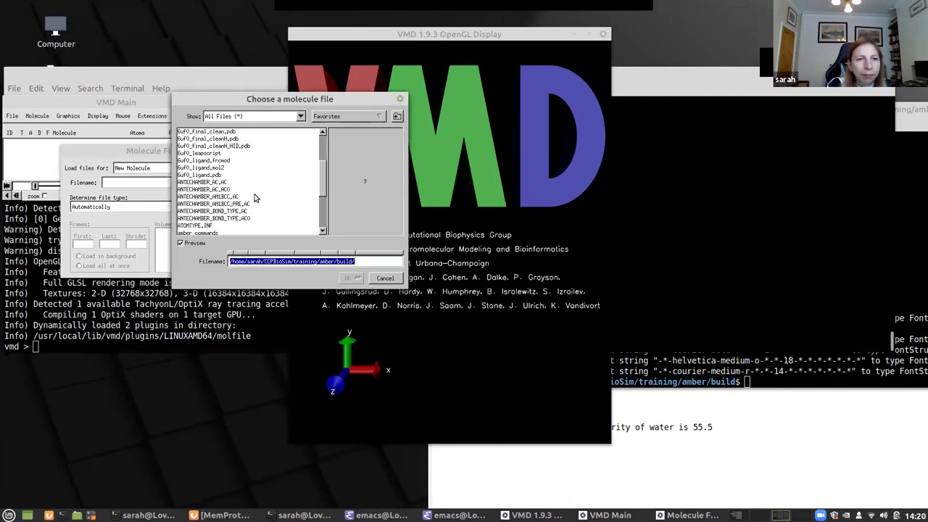
{"action": "scroll", "coordinate": [253, 197], "scroll_direction": "down", "scroll_amount": 3}
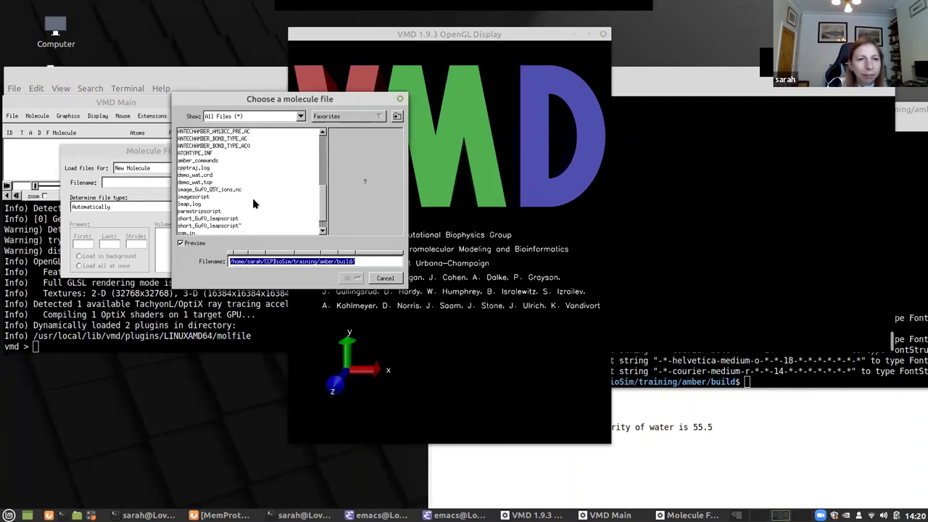
{"action": "scroll", "coordinate": [254, 203], "scroll_direction": "down", "scroll_amount": 1}
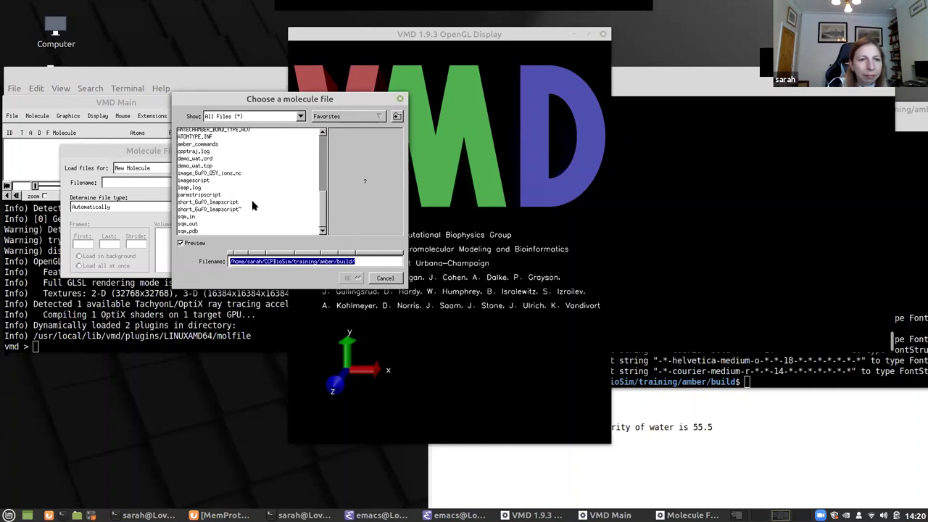
{"action": "scroll", "coordinate": [252, 206], "scroll_direction": "up", "scroll_amount": 2}
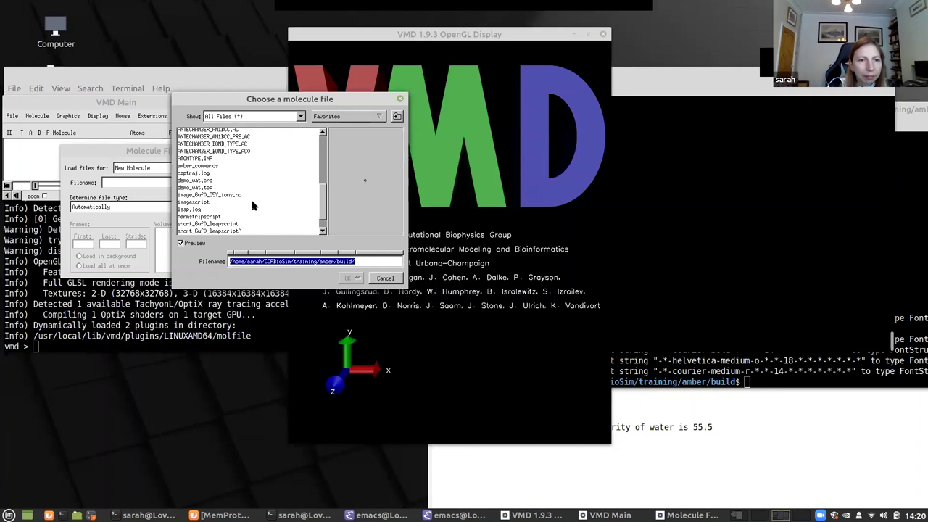
{"action": "scroll", "coordinate": [253, 206], "scroll_direction": "up", "scroll_amount": 8}
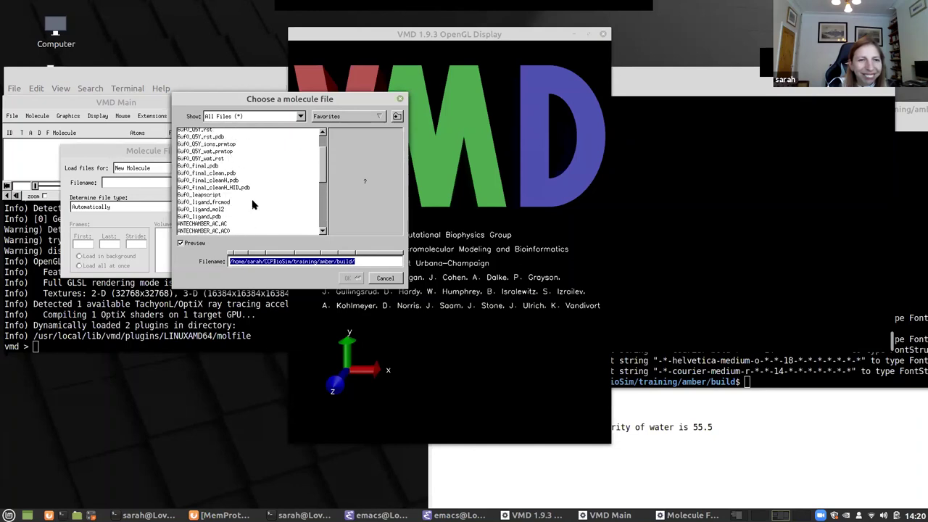
{"action": "scroll", "coordinate": [252, 204], "scroll_direction": "up", "scroll_amount": 2}
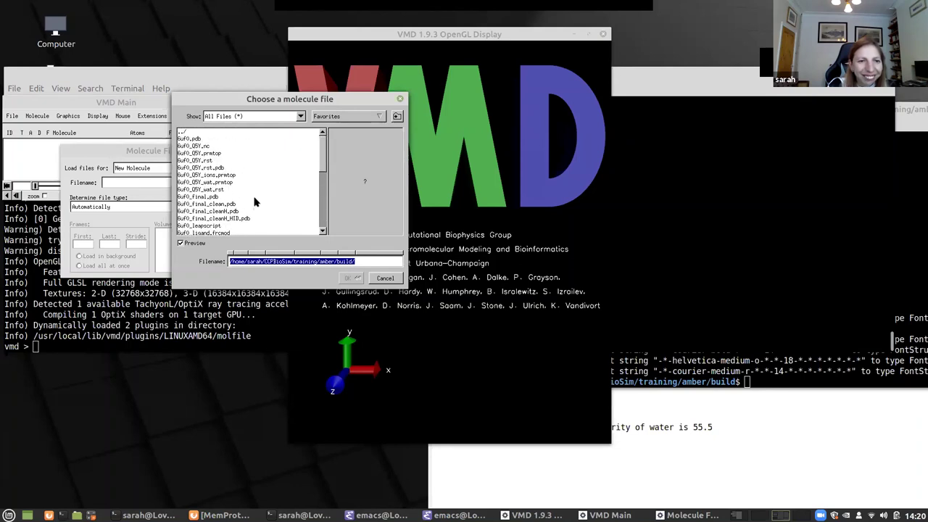
{"action": "left_click", "coordinate": [218, 176]}
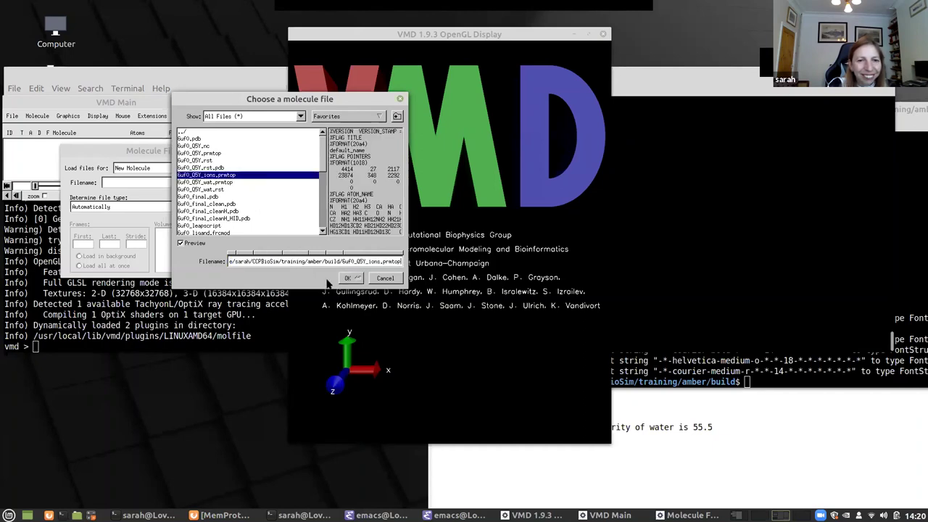
{"action": "left_click", "coordinate": [348, 279]}
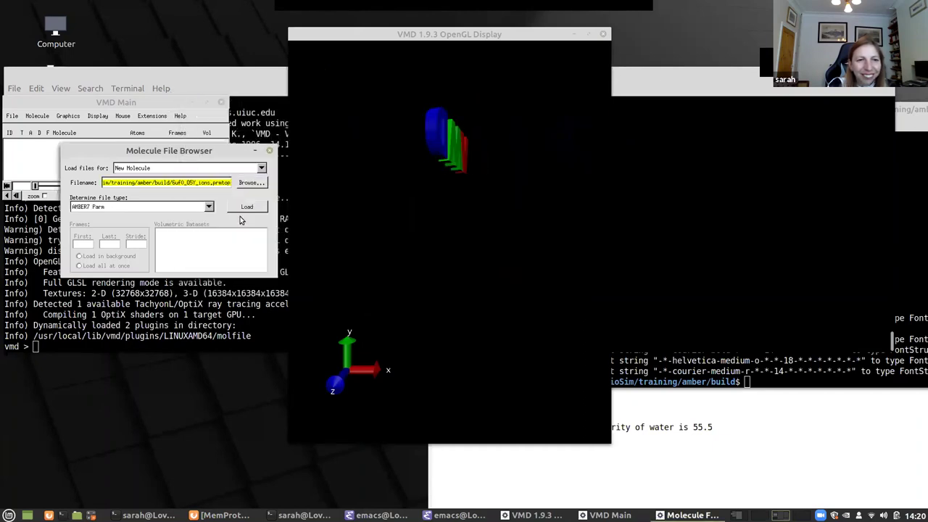
Load the trajectory image_6uf0_Q5Y_ions.nc into the 6uf0_Q5Y_ions.prmtop molecule.
{"action": "left_click", "coordinate": [252, 184]}
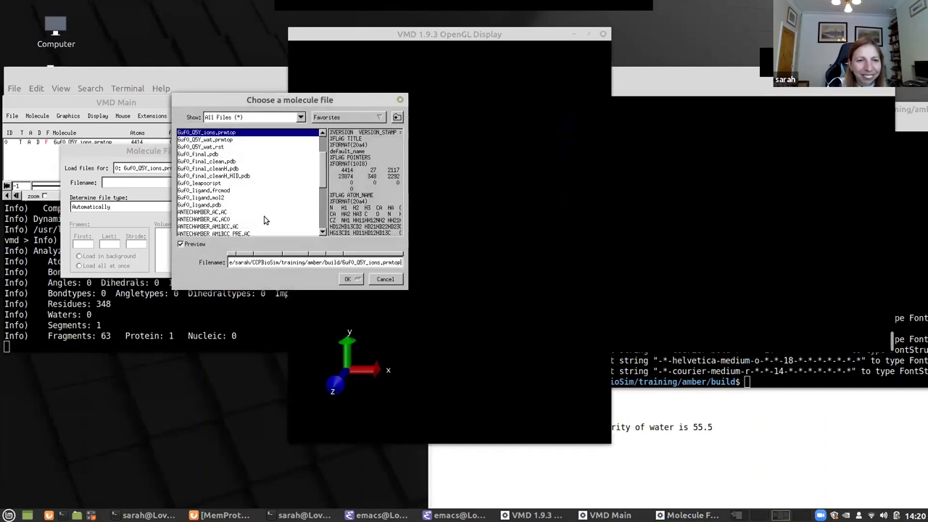
{"action": "scroll", "coordinate": [261, 217], "scroll_direction": "down", "scroll_amount": 5}
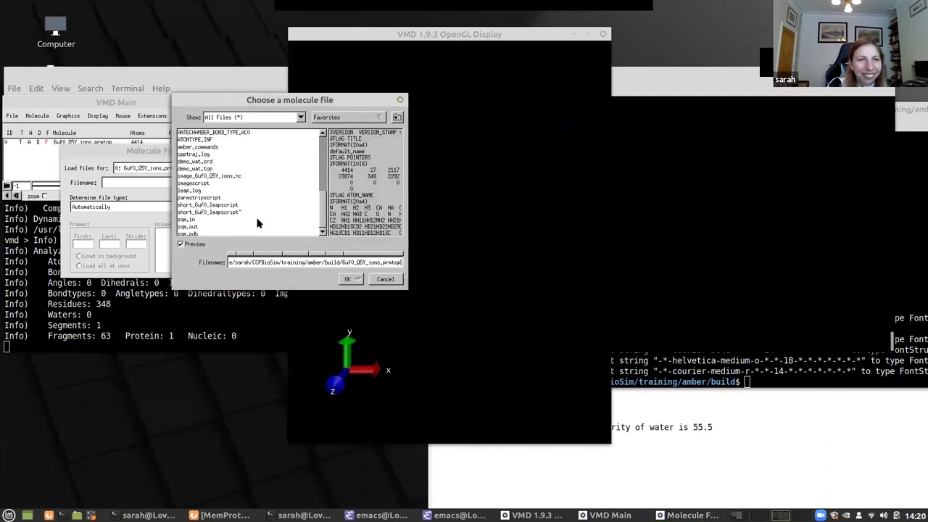
{"action": "scroll", "coordinate": [256, 223], "scroll_direction": "down", "scroll_amount": 1}
{"action": "scroll", "coordinate": [257, 223], "scroll_direction": "up", "scroll_amount": 2}
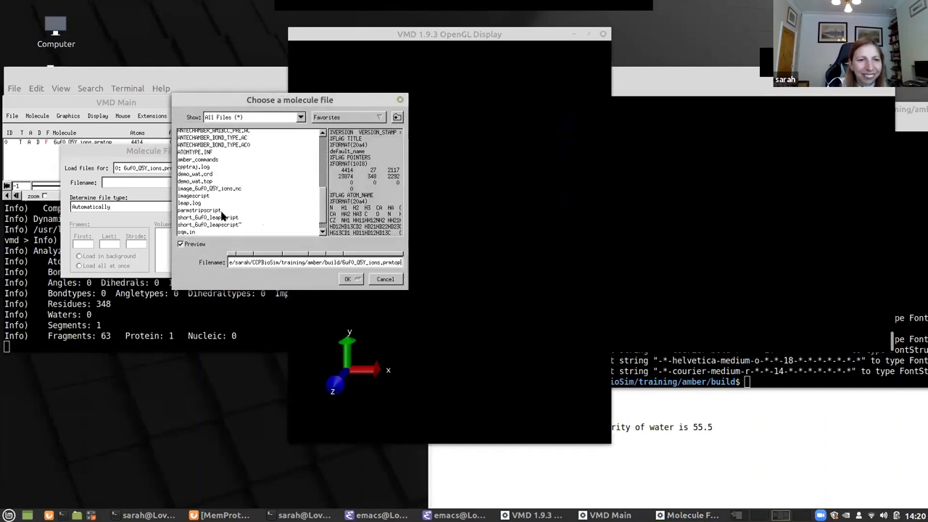
{"action": "left_click", "coordinate": [215, 188]}
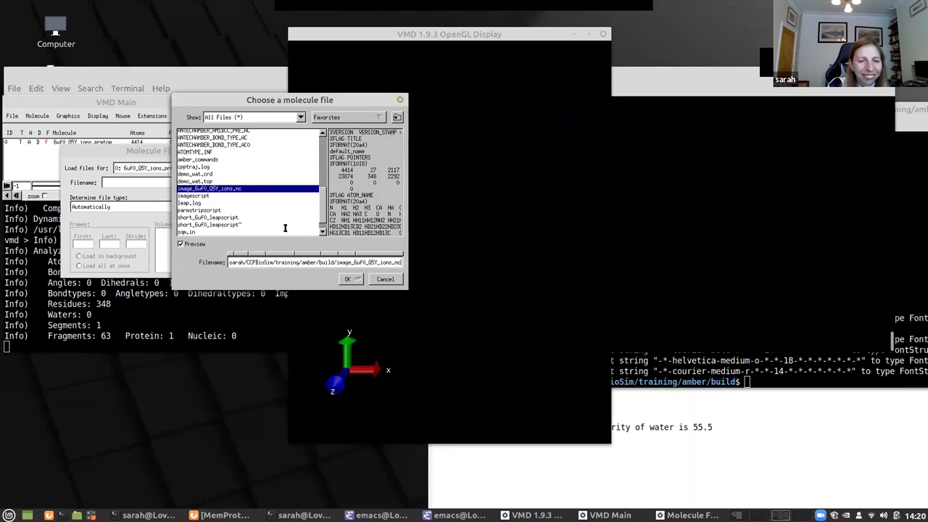
{"action": "left_click", "coordinate": [350, 279]}
{"action": "left_click", "coordinate": [248, 207]}
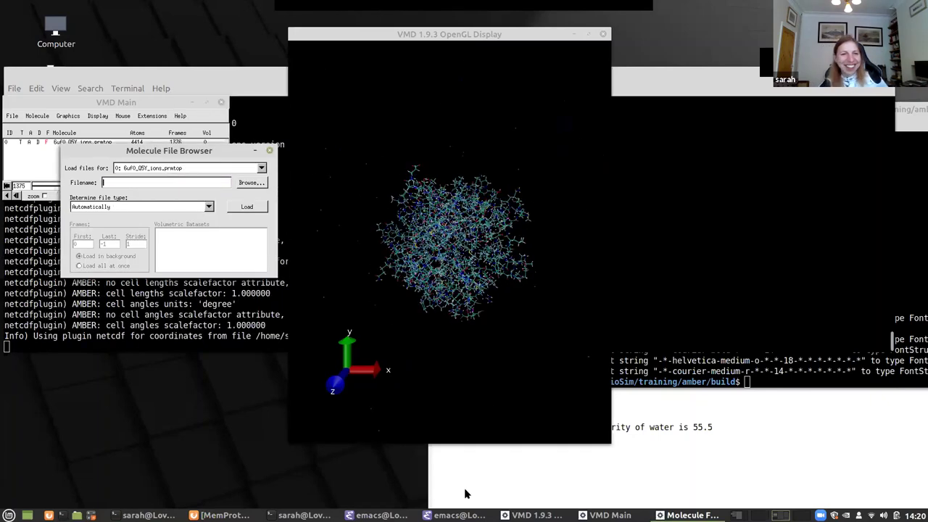
Restrict the molecule's representation to protein, drawn as NewCartoon and coloured by Secondary Structure.
{"action": "left_click", "coordinate": [67, 117]}
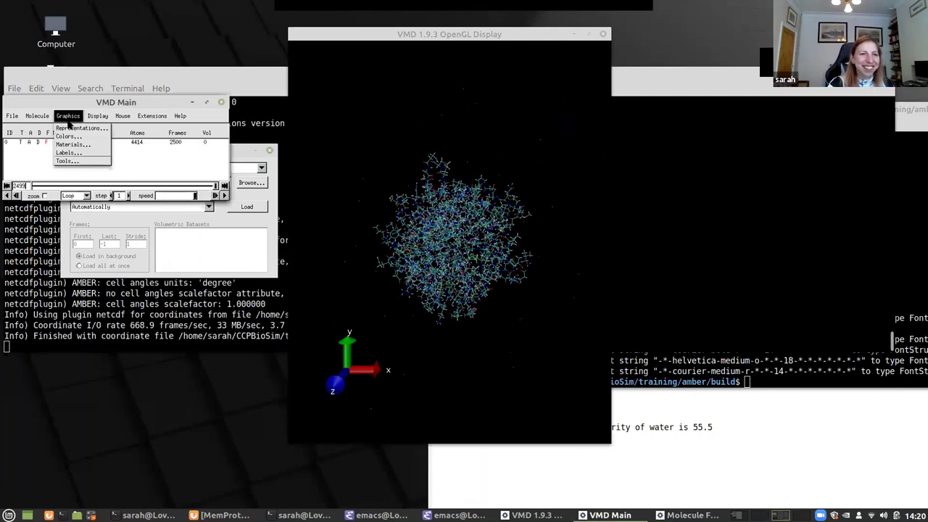
{"action": "left_click", "coordinate": [69, 127]}
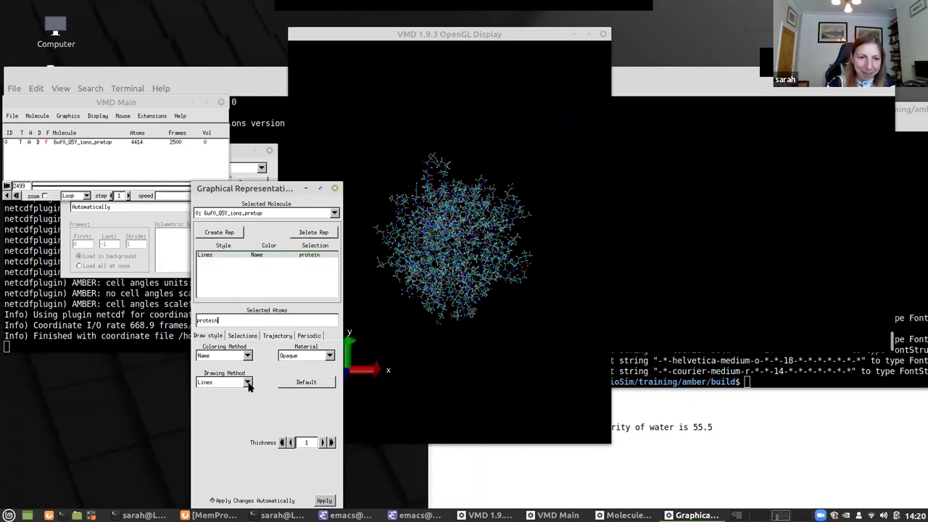
{"action": "left_click", "coordinate": [247, 384]}
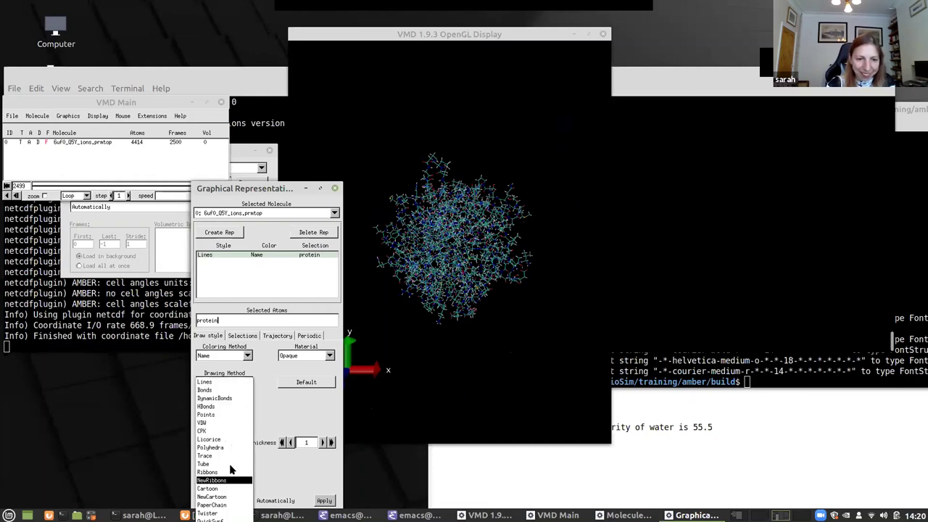
{"action": "left_click", "coordinate": [221, 494]}
{"action": "left_click", "coordinate": [245, 354]}
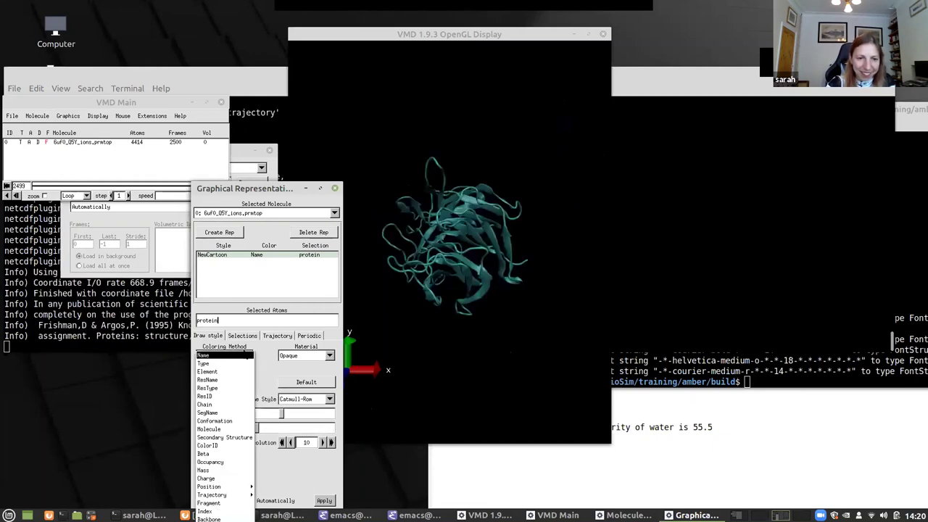
{"action": "left_click", "coordinate": [243, 438]}
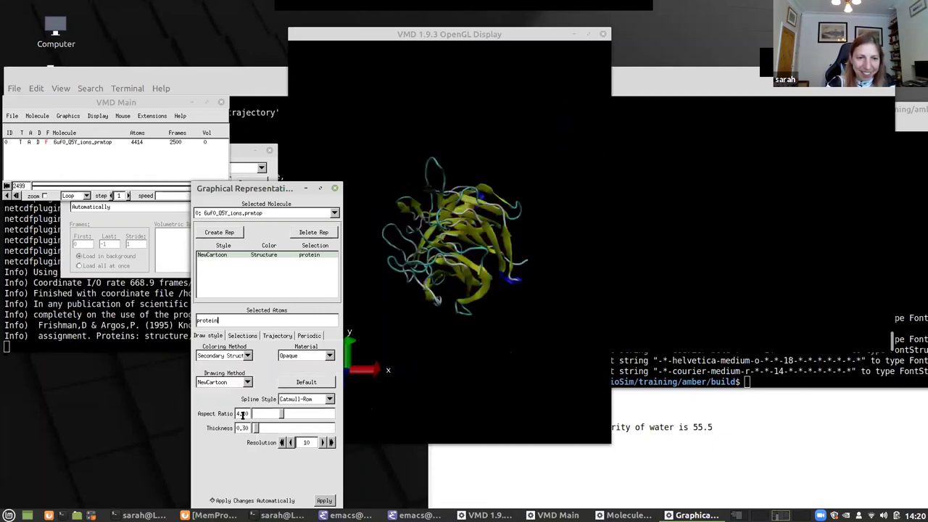
Add a second representation for the selection "not protein", drawn as VDW and coloured by Name.
{"action": "left_click", "coordinate": [232, 230]}
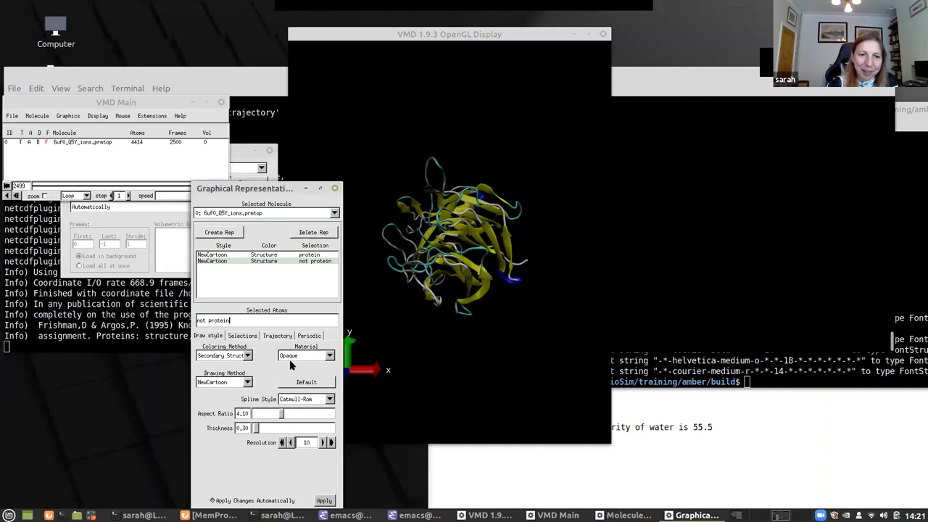
{"action": "left_click", "coordinate": [248, 378]}
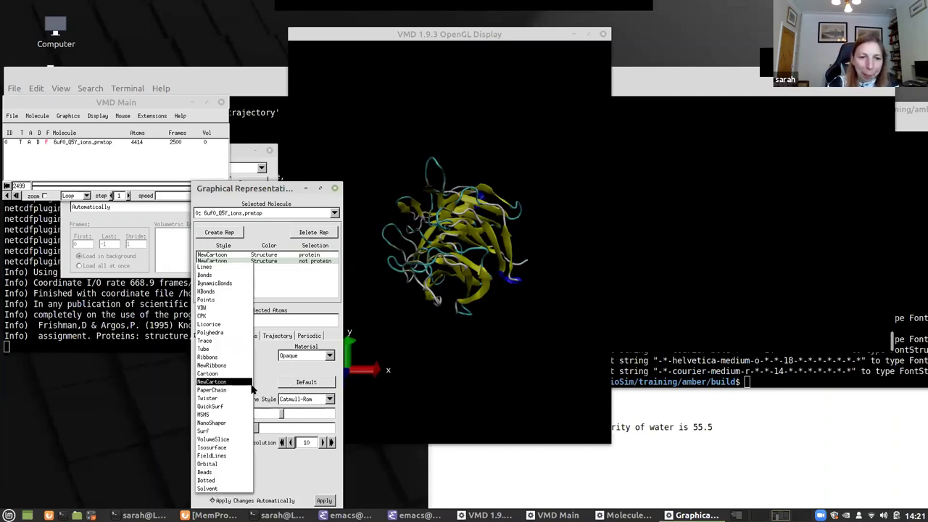
{"action": "left_click", "coordinate": [231, 308]}
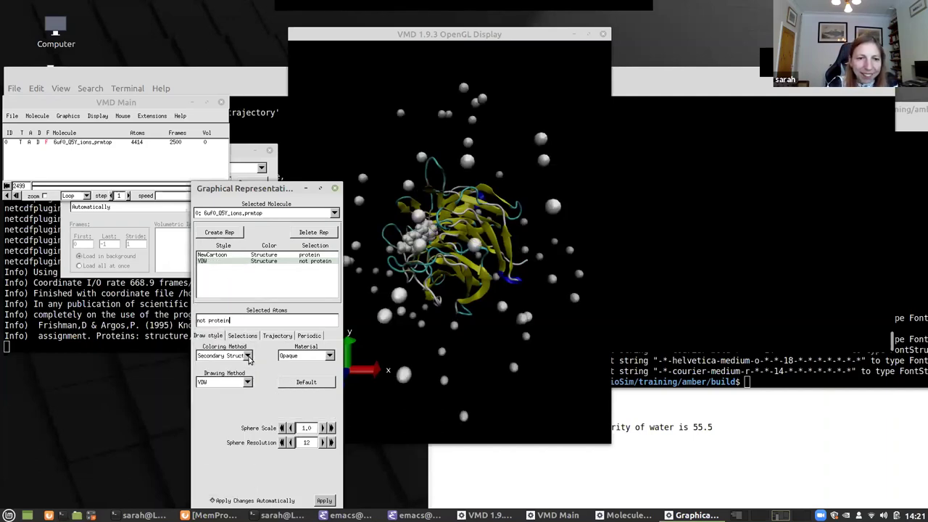
{"action": "left_click", "coordinate": [248, 356]}
{"action": "left_click", "coordinate": [218, 271]}
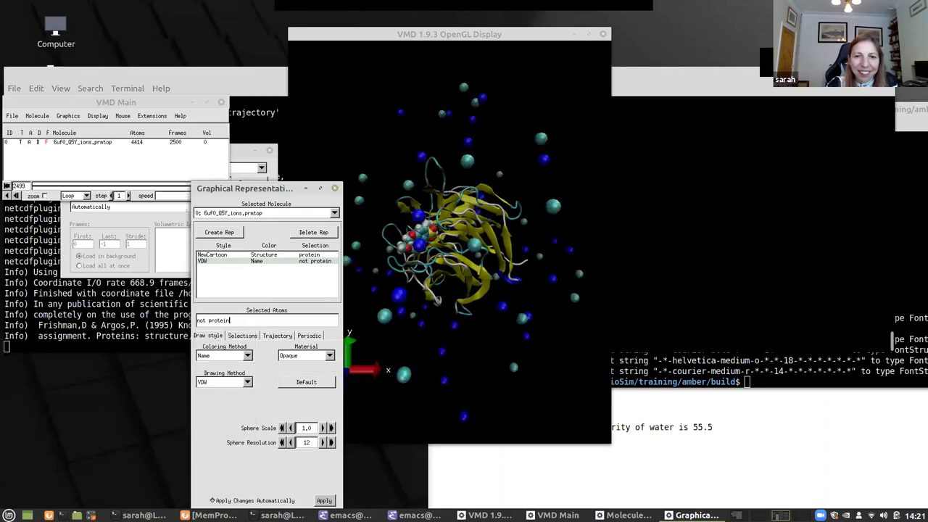
Rotate the complex to face the ligand and switch the display to Orthographic projection.
{"action": "left_click_drag", "start_coordinate": [452, 135], "coordinate": [456, 207]}
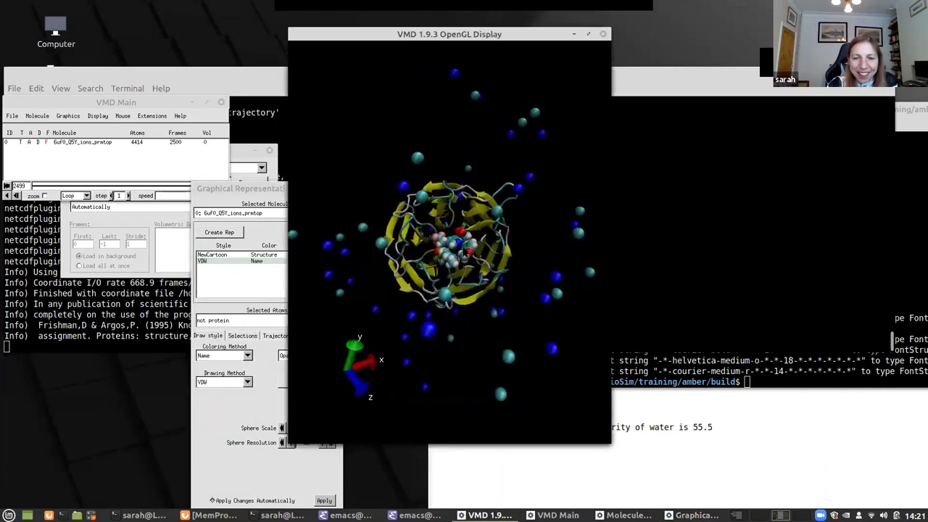
{"action": "left_click", "coordinate": [97, 115]}
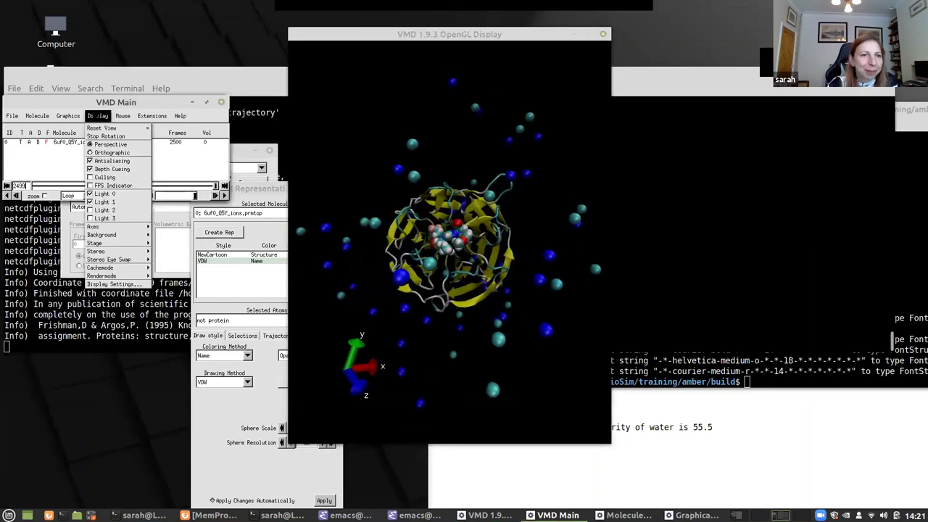
{"action": "left_click", "coordinate": [101, 145]}
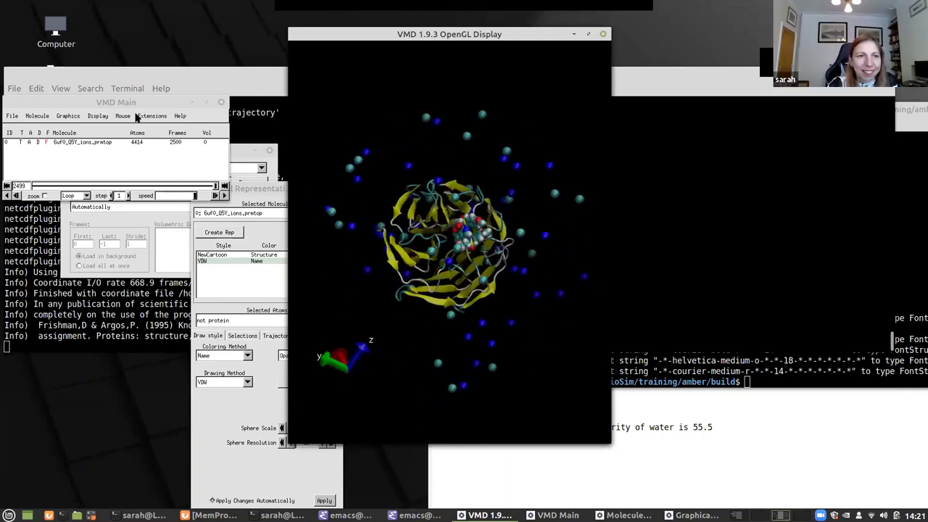
Play the trajectory and examine the motion of the ligand in the protein and the surrounding ions up close.
{"action": "left_click", "coordinate": [200, 165]}
{"action": "left_click", "coordinate": [225, 195]}
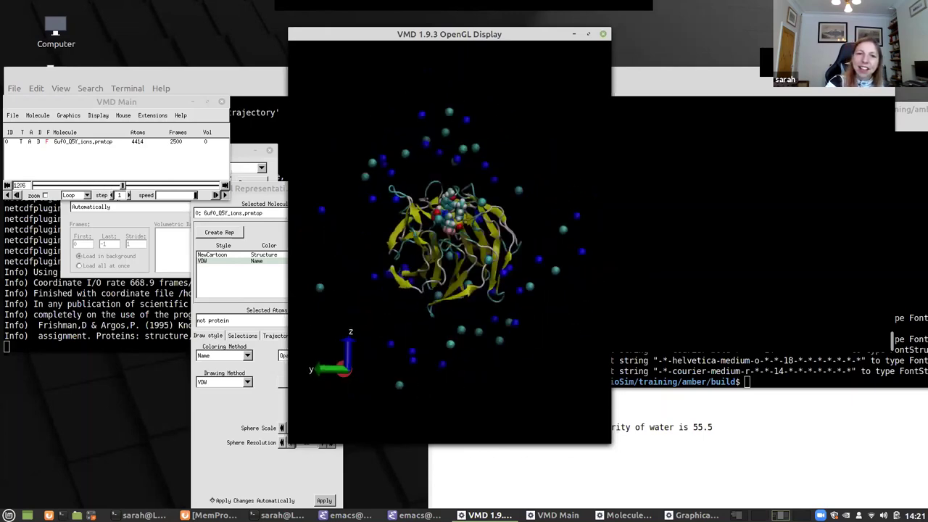
{"action": "scroll", "coordinate": [363, 143], "scroll_direction": "up", "scroll_amount": 5}
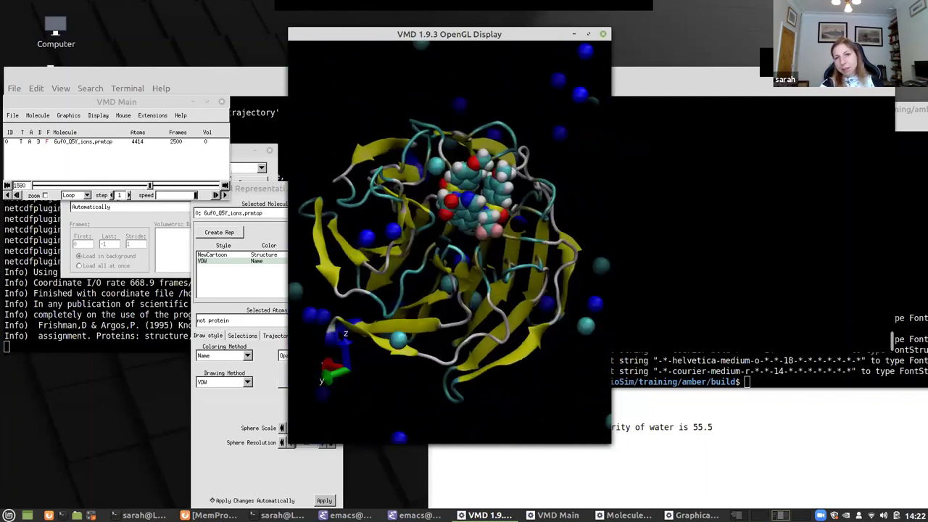
Quit VMD.
{"action": "left_click", "coordinate": [12, 116]}
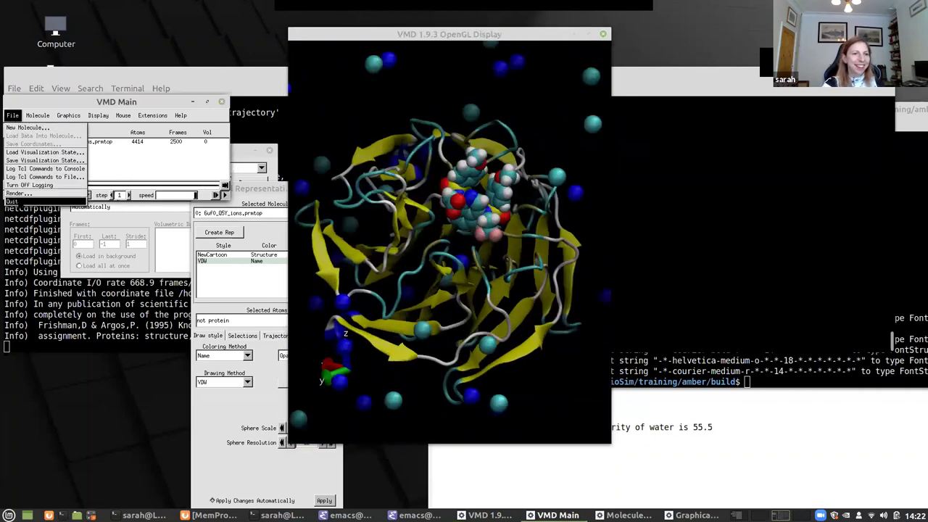